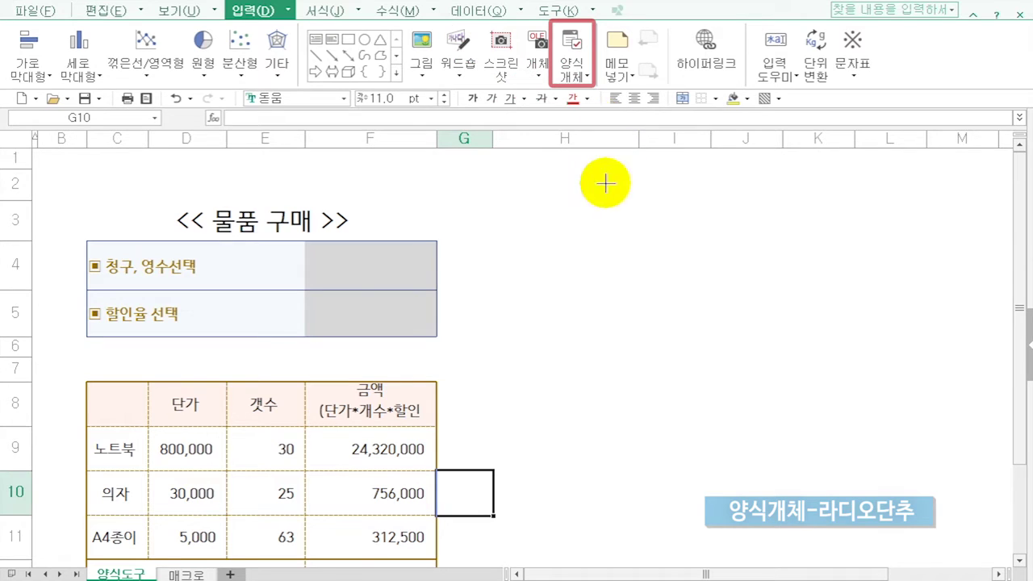
Add a radio button about 12.7 × 10.6 mm in cell F4 and set its caption to 청구.
drag(314, 252, 351, 282)
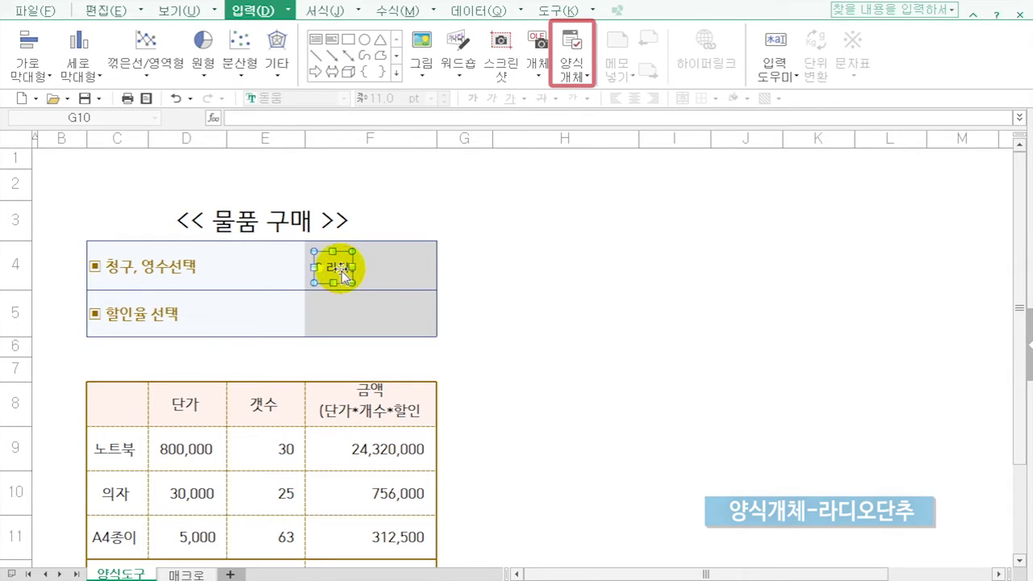
right_click(341, 271)
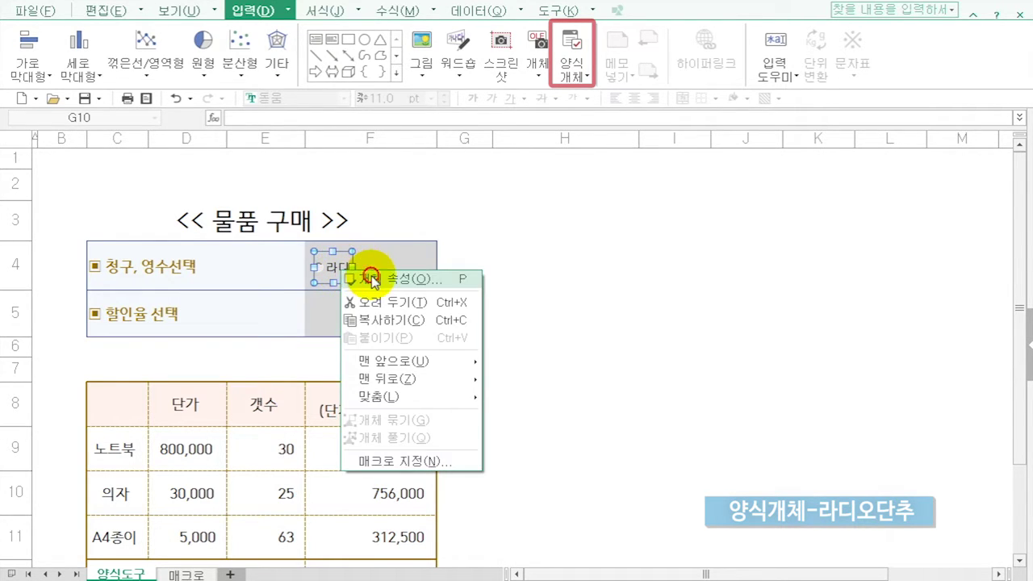
click(371, 277)
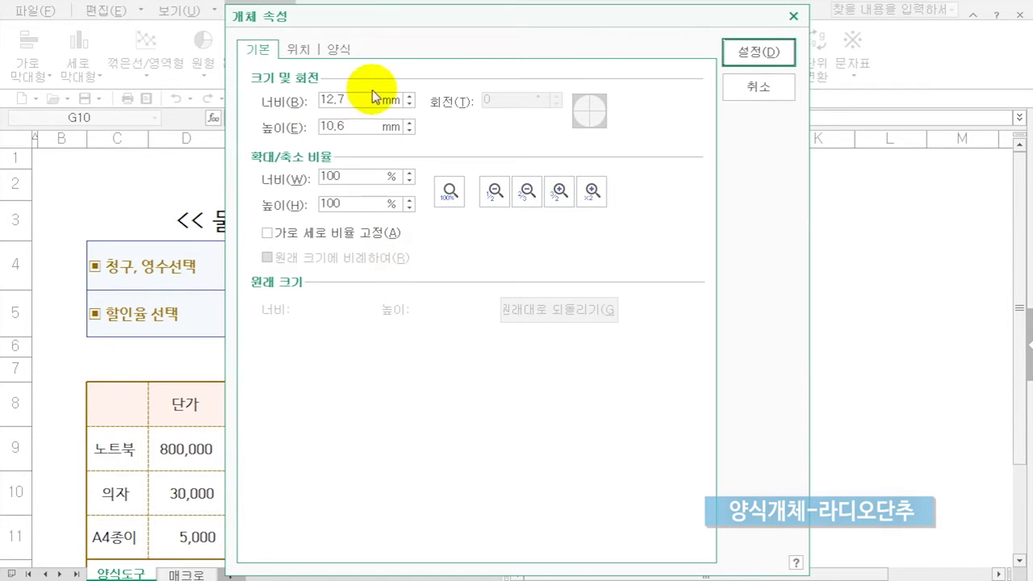
click(338, 50)
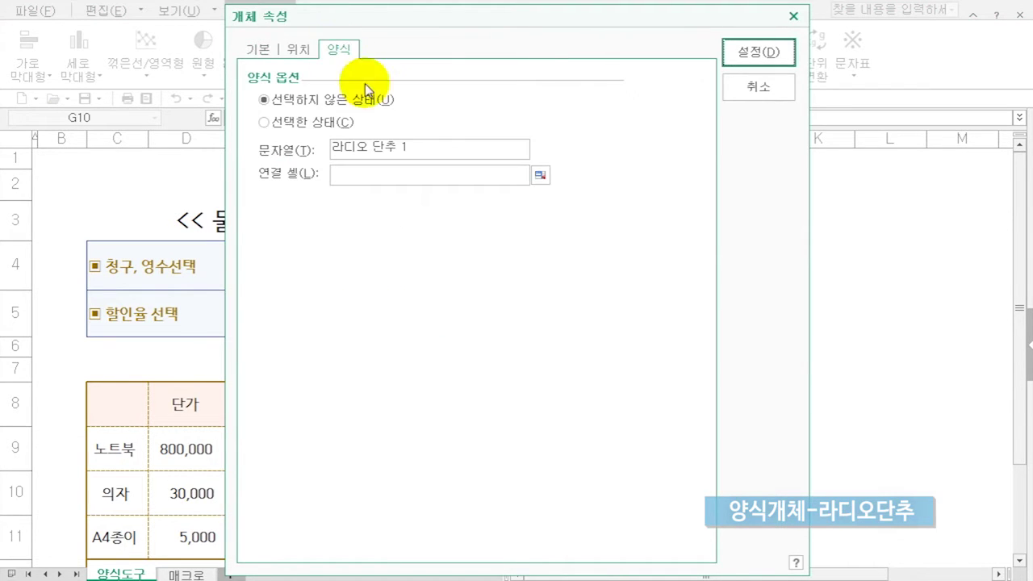
drag(415, 149, 283, 153)
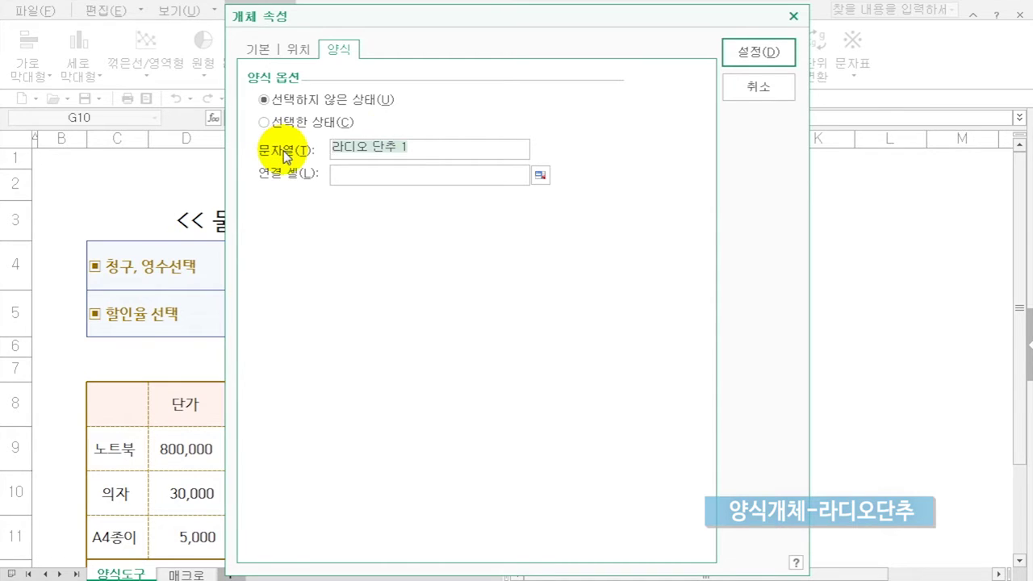
text(청ㄱㅜ)
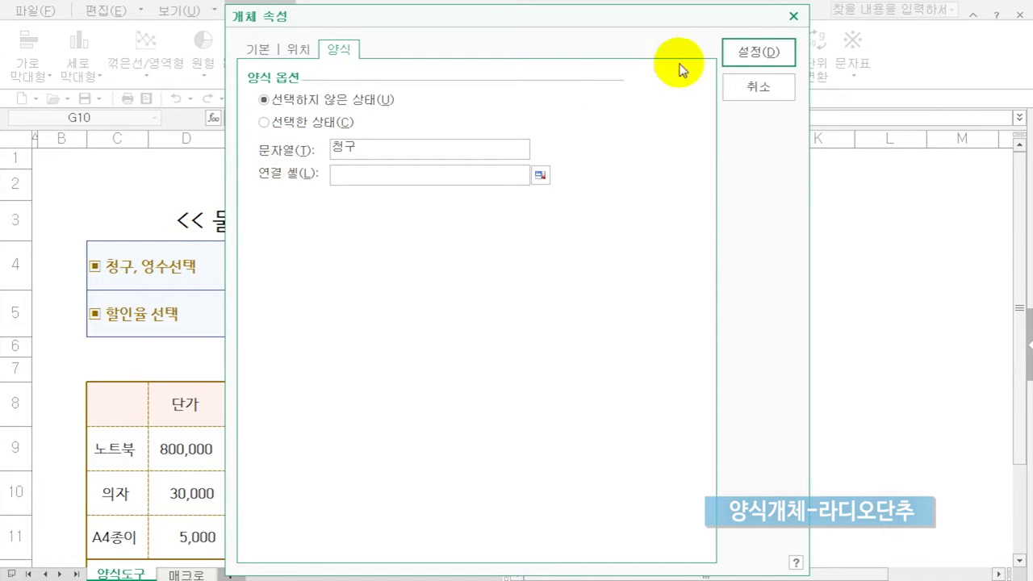
click(756, 50)
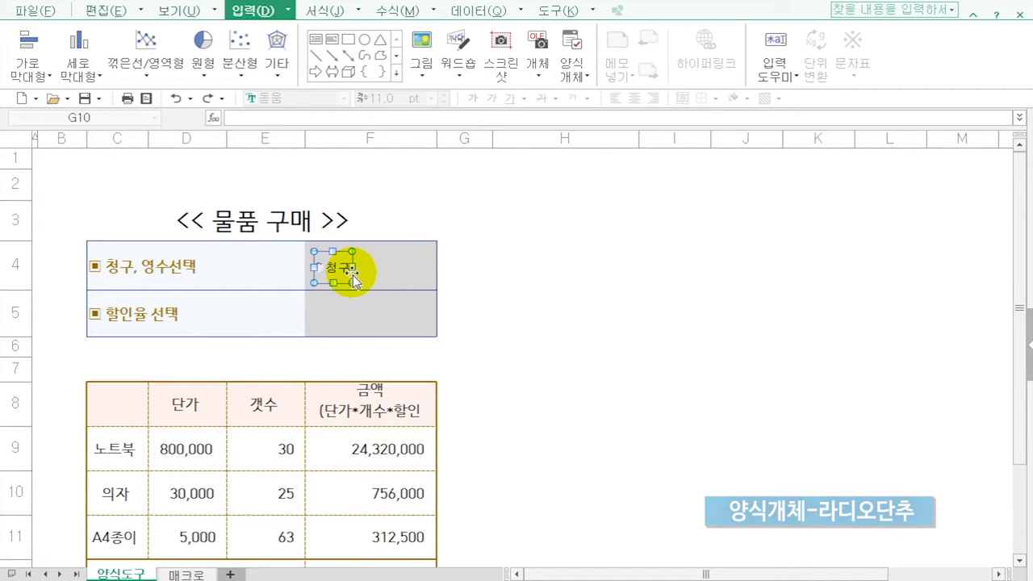
click(574, 72)
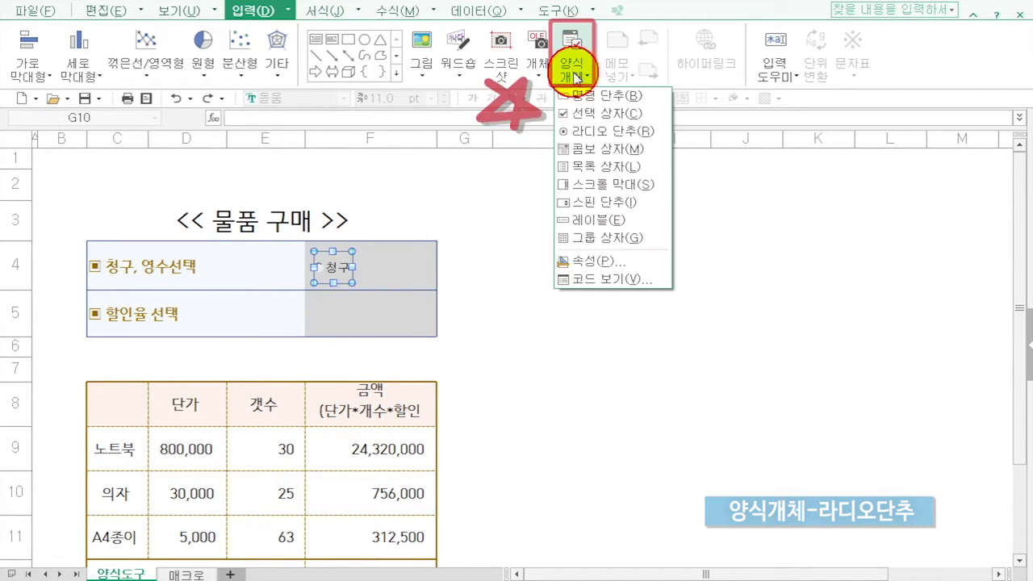
click(575, 131)
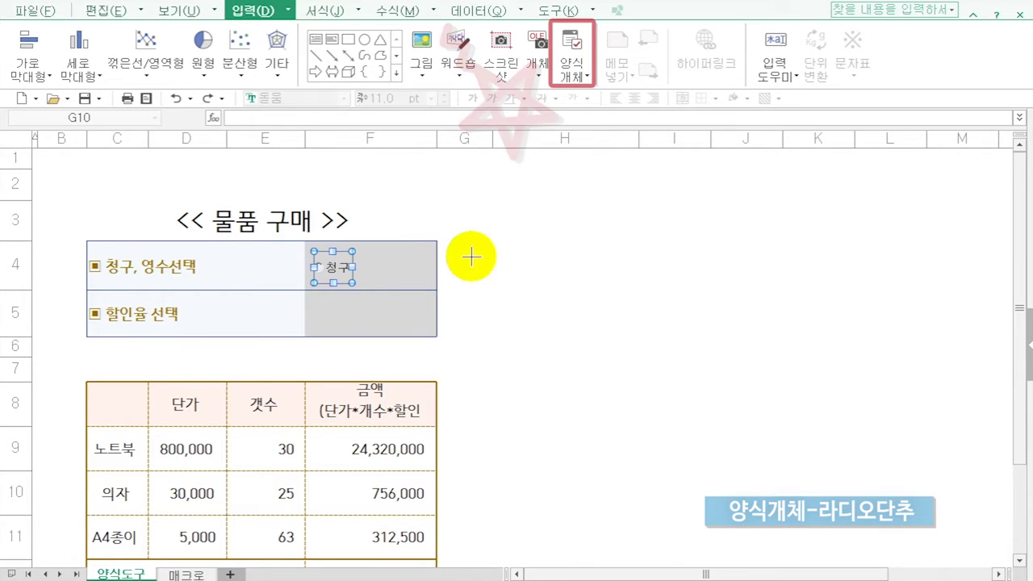
click(392, 252)
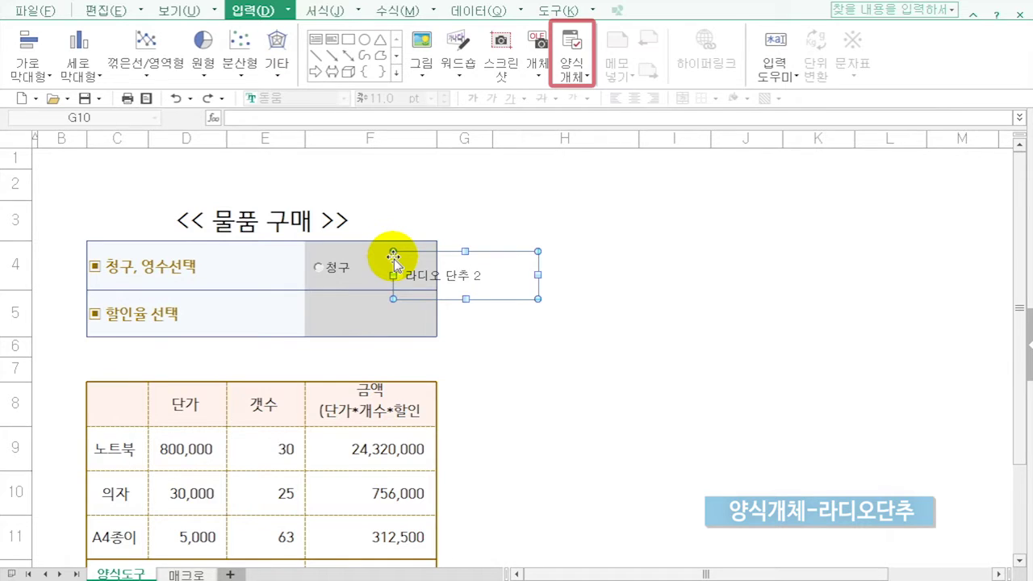
key(Delete)
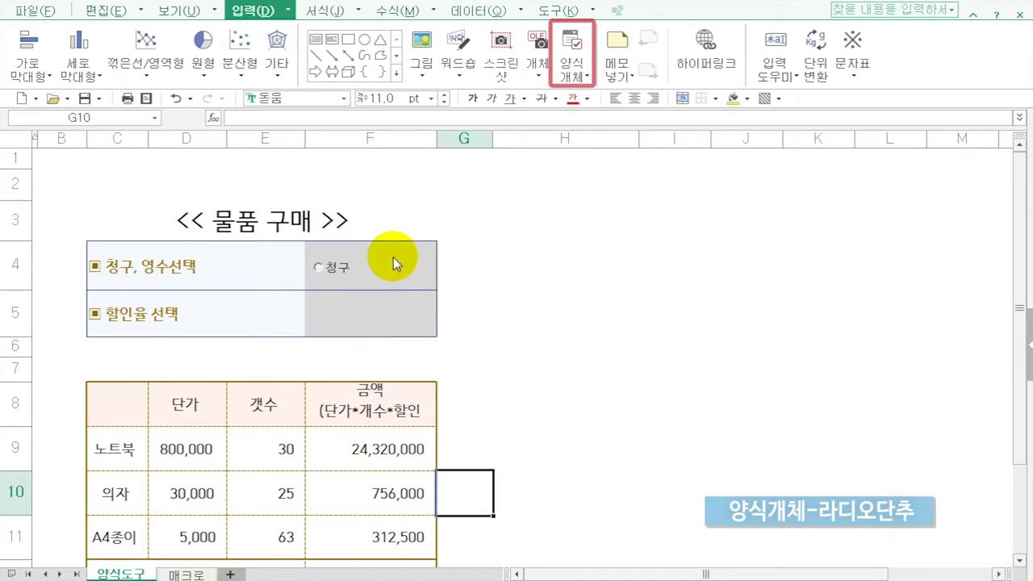
Duplicate the 청구 radio button beside the original in cell F4 and set the copy's caption to 영수.
right_click(333, 277)
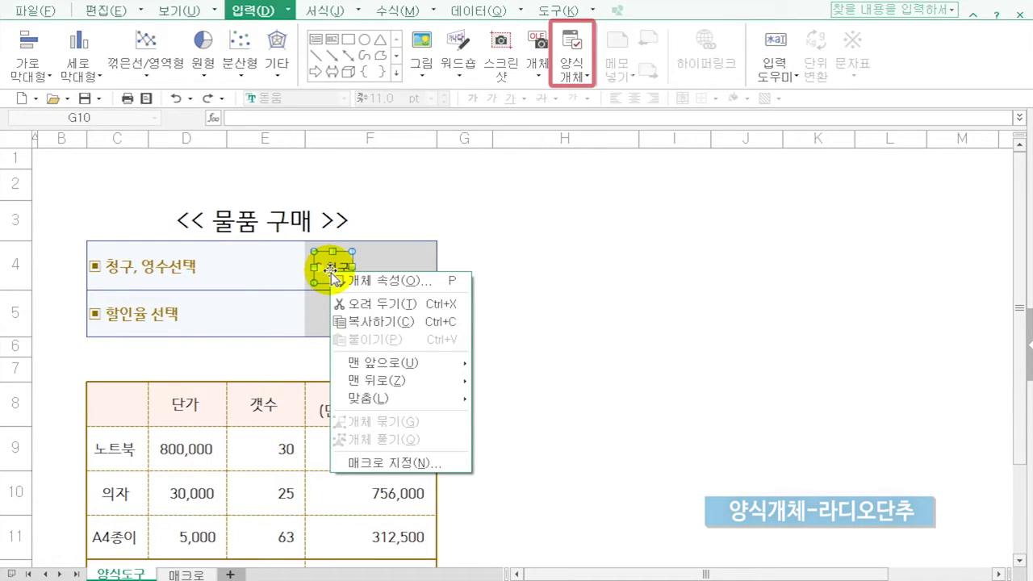
click(330, 261)
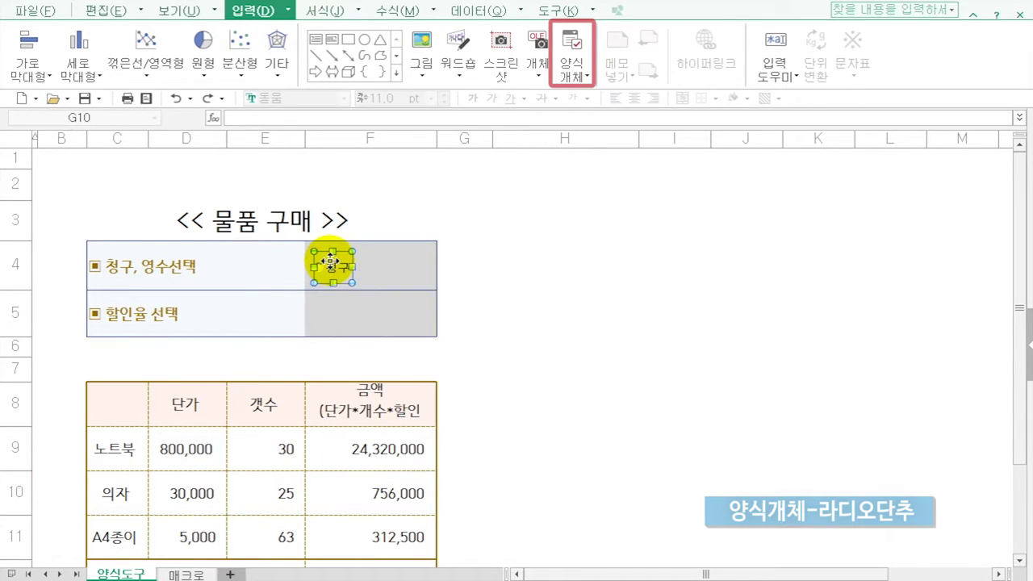
drag(330, 260, 386, 266)
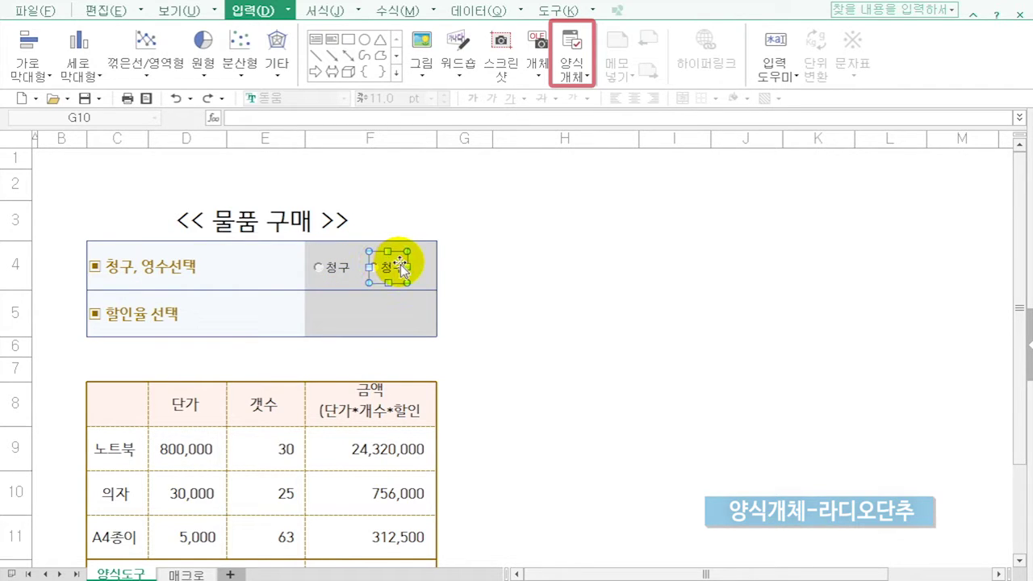
right_click(401, 266)
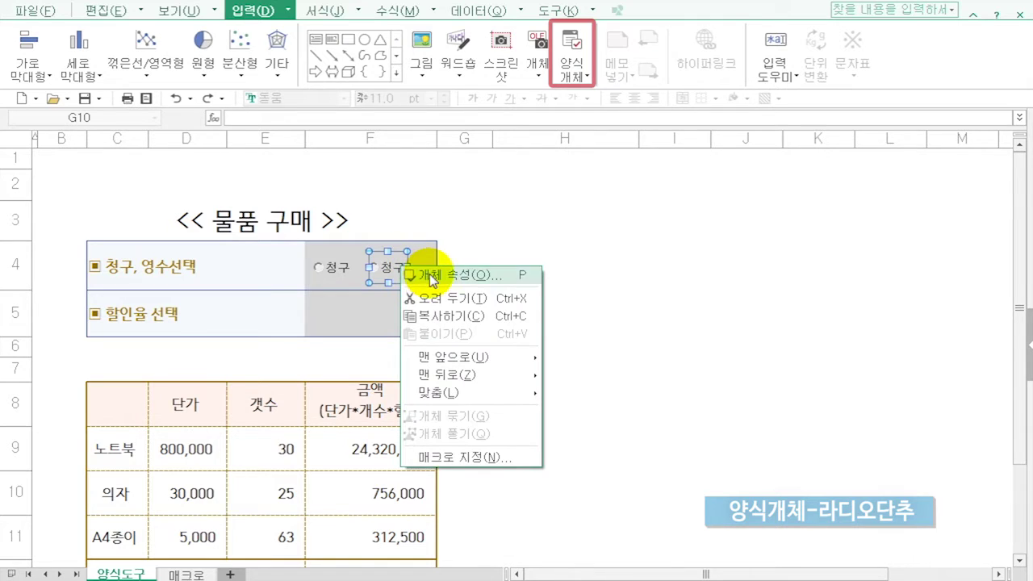
click(430, 277)
drag(368, 152, 313, 152)
text(영수)
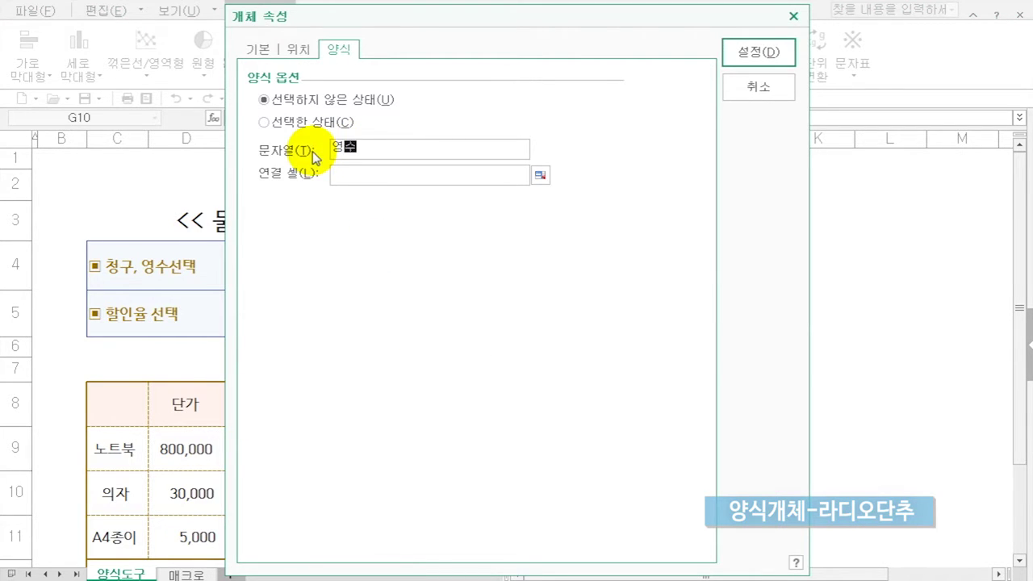
key(Return)
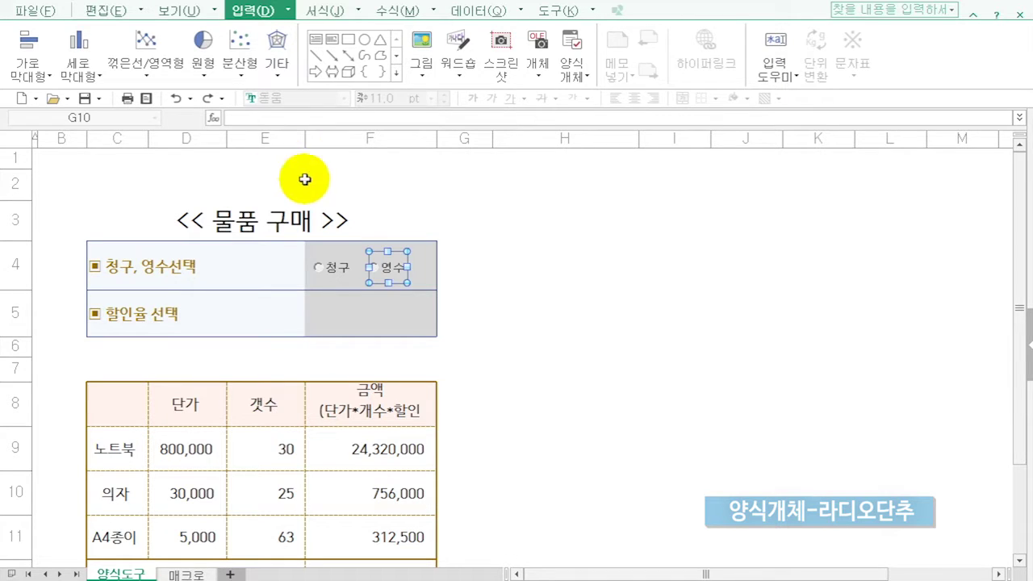
click(501, 255)
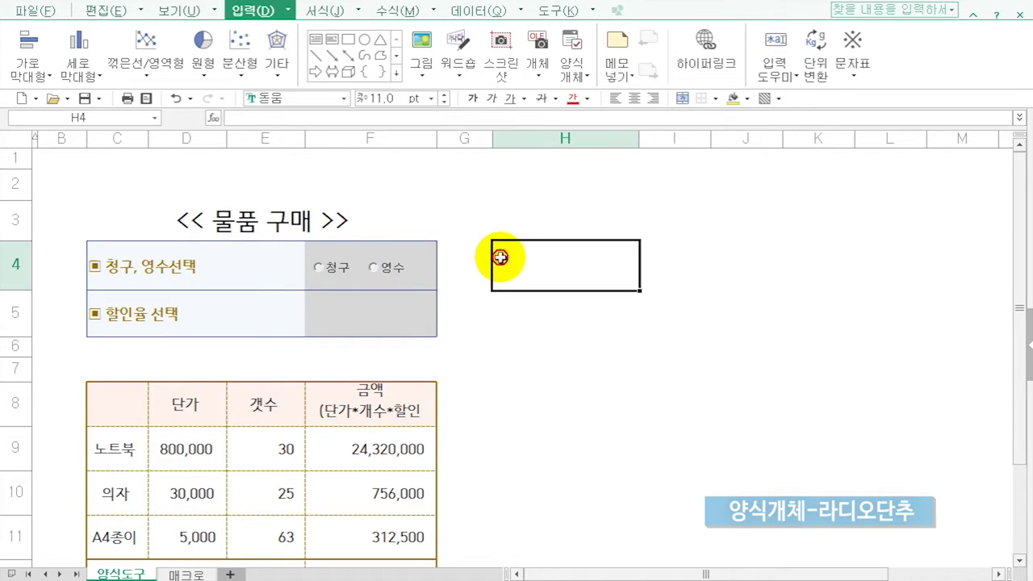
Test the two radio buttons in F4 by alternating between 영수 and 청구, finishing with 청구 selected.
click(381, 274)
click(324, 271)
click(383, 276)
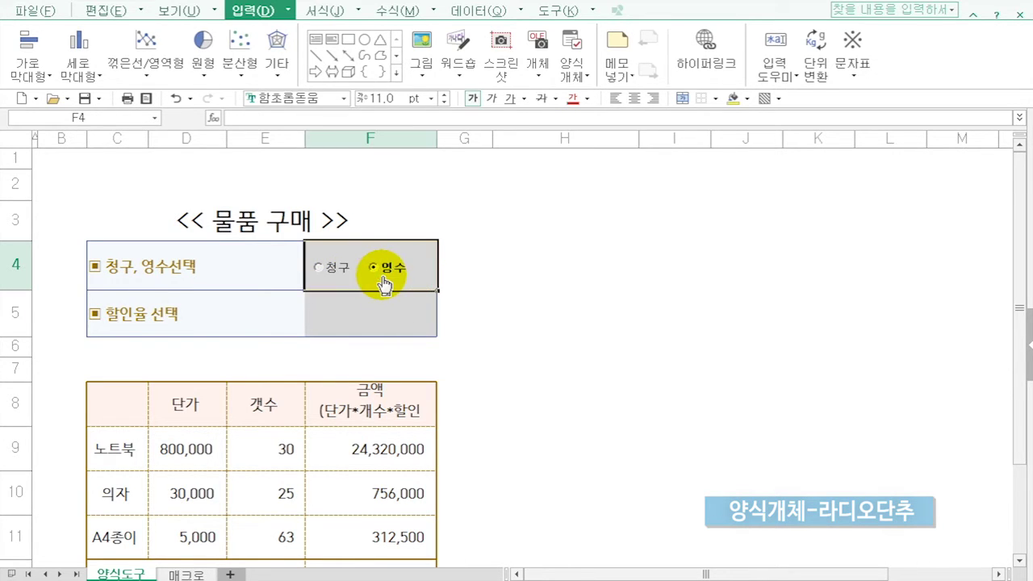
click(319, 271)
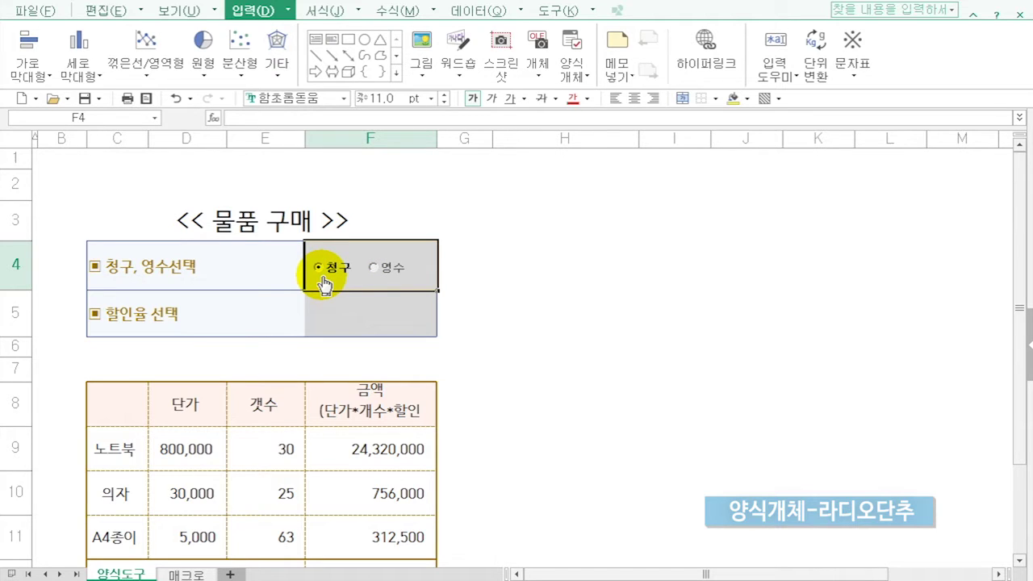
Stretch the 청구 radio button's frame over the 영수 button and shrink it back to fit its own caption.
right_click(316, 277)
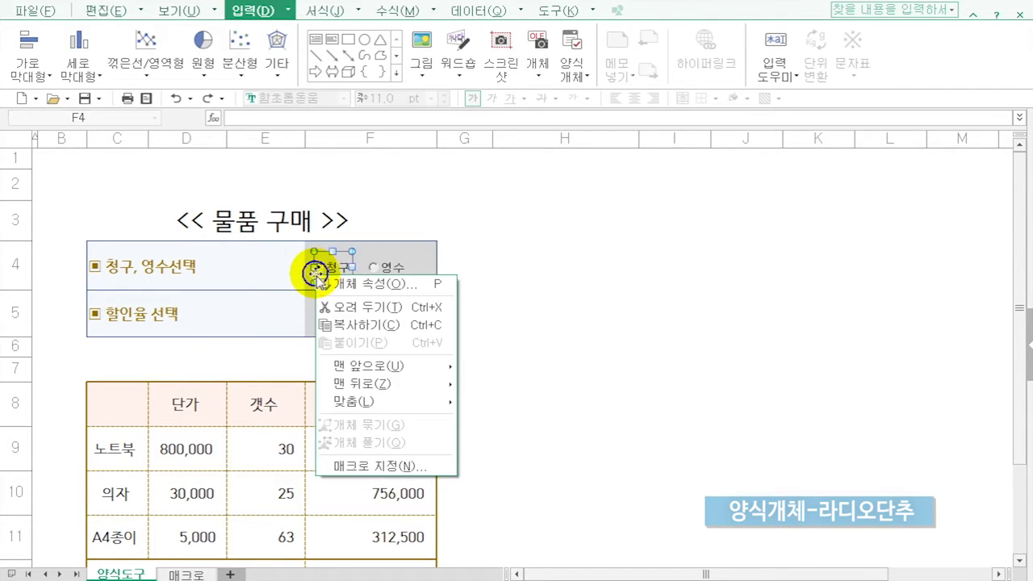
drag(350, 267, 388, 270)
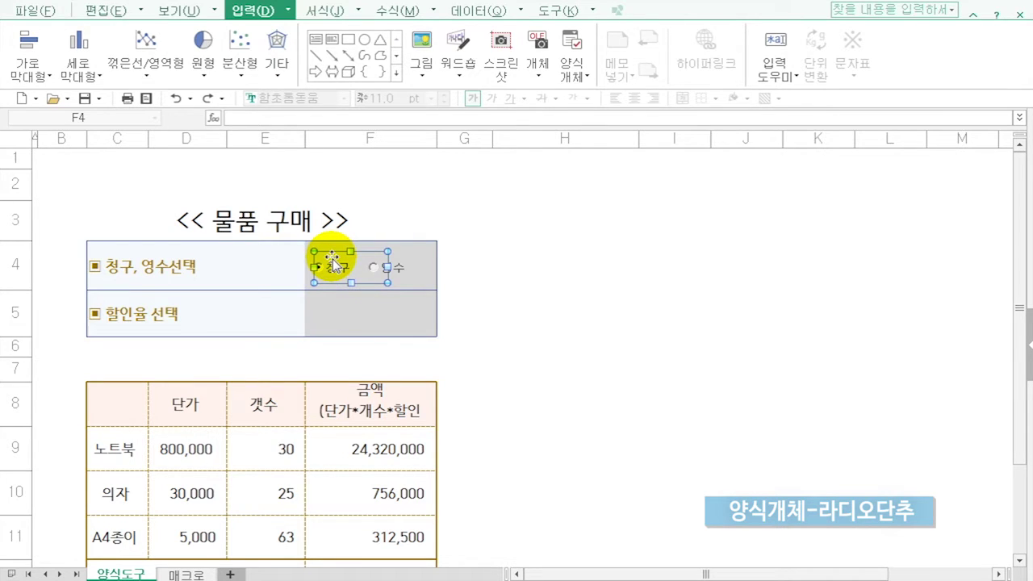
click(388, 266)
drag(387, 267, 351, 267)
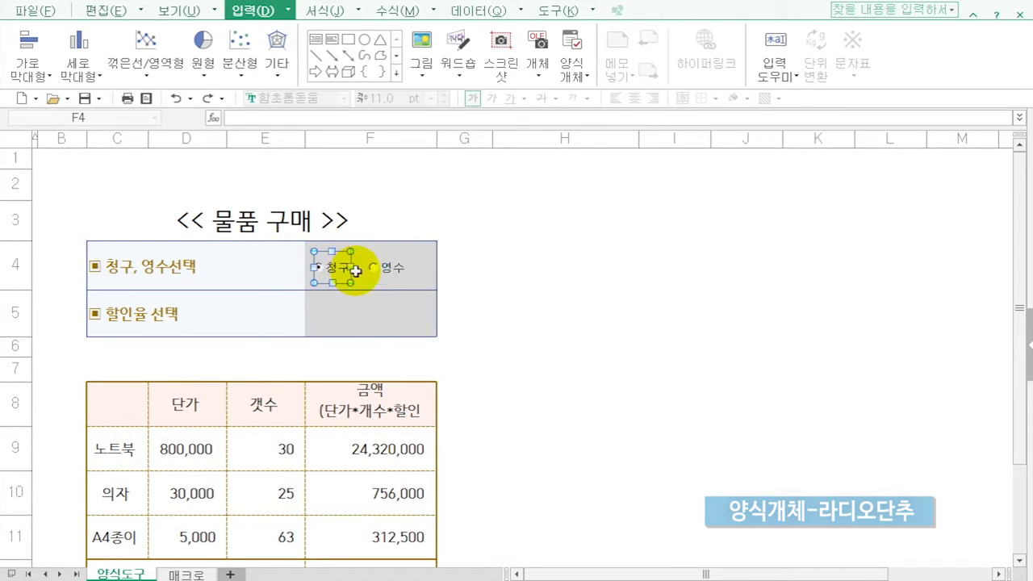
click(513, 277)
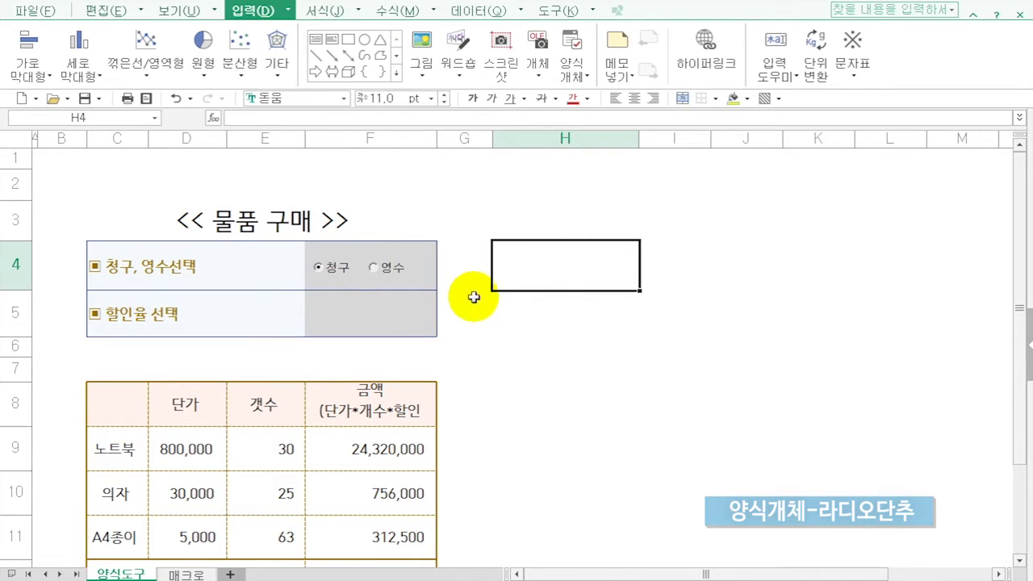
Check again that the radio buttons respond separately, switching between them and leaving 영수 selected.
click(384, 273)
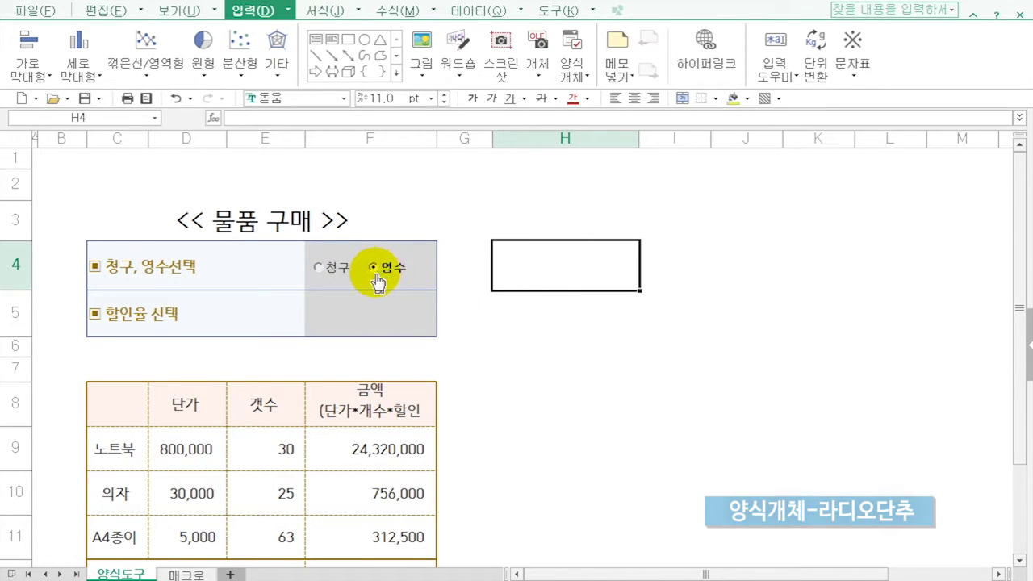
click(336, 275)
click(397, 272)
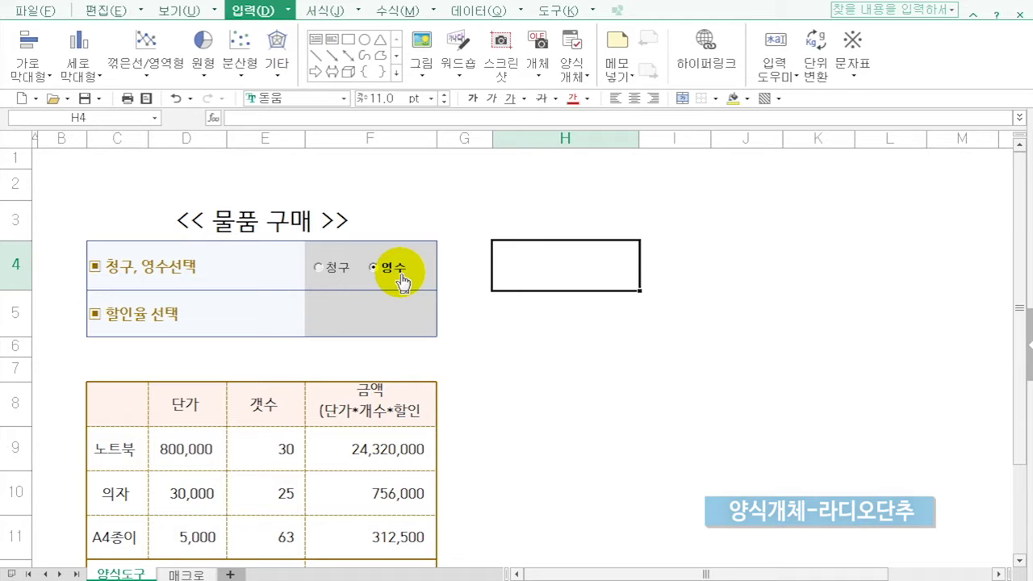
Link the 청구 radio button to cell $G$4 through its object properties.
right_click(331, 279)
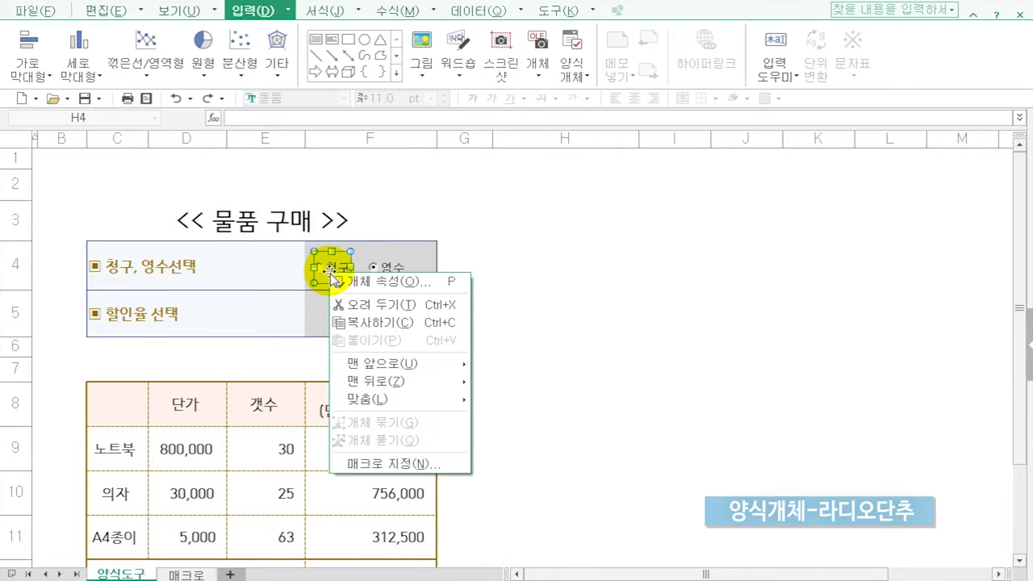
click(357, 278)
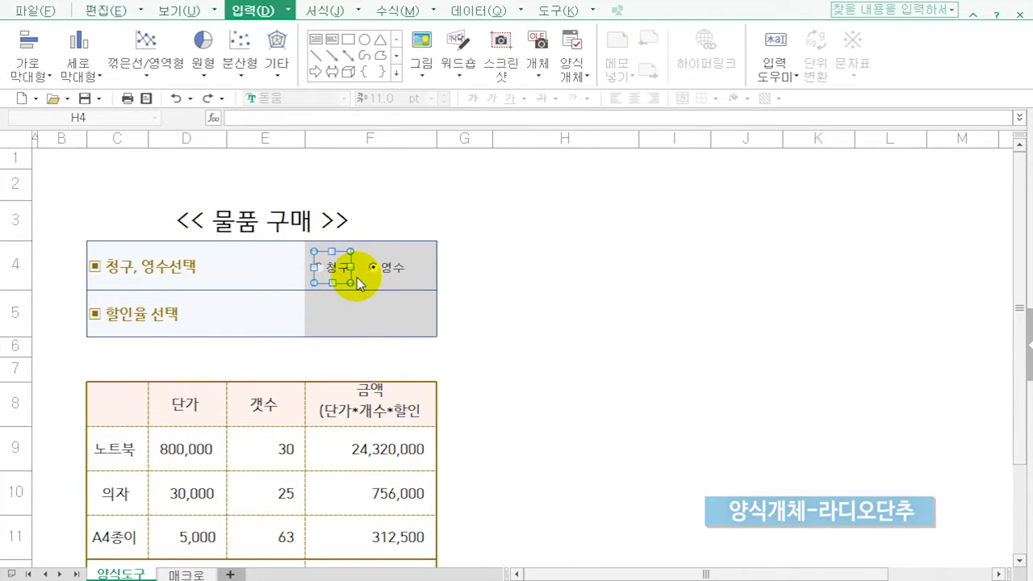
click(355, 175)
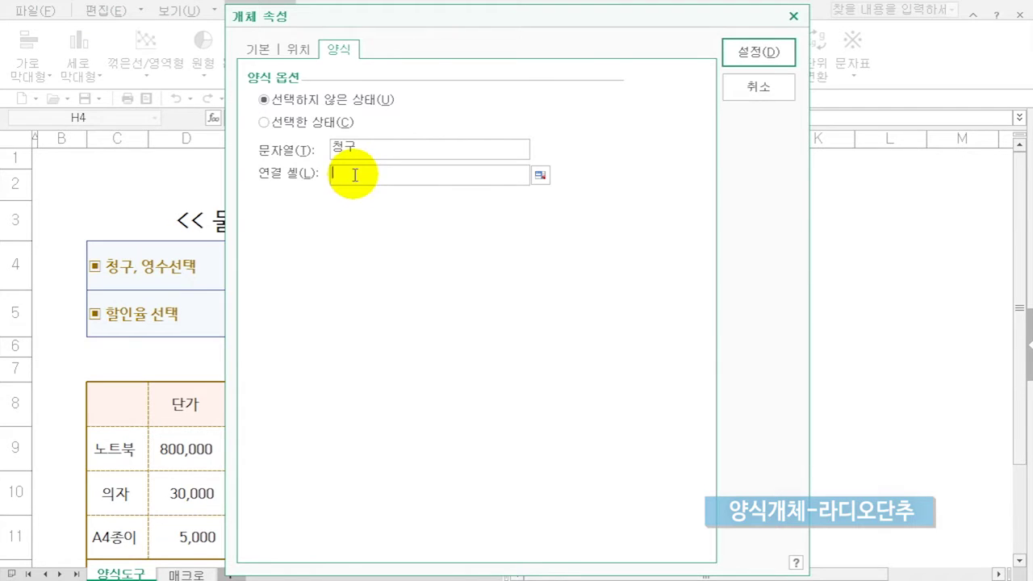
drag(420, 18, 373, 295)
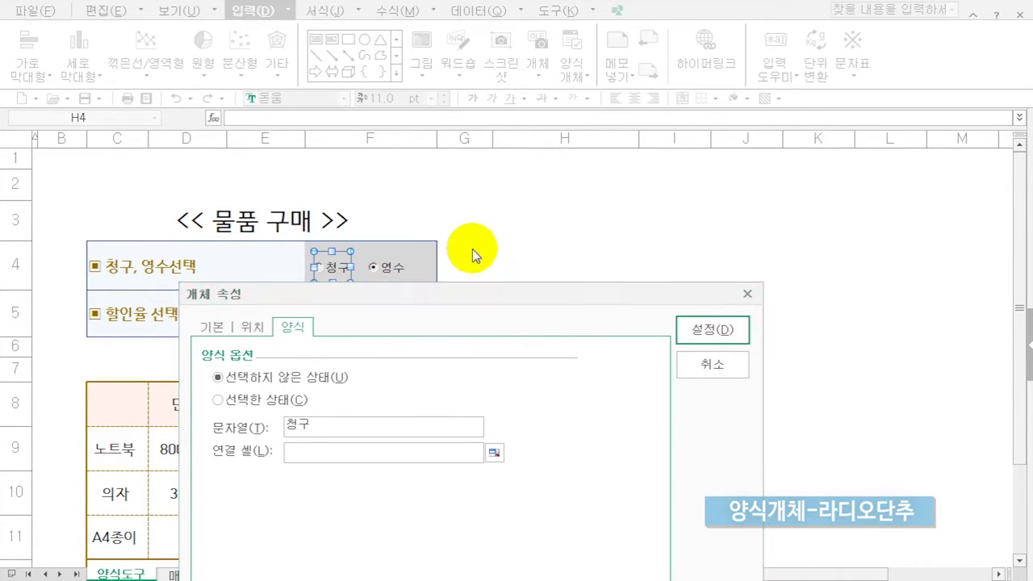
click(453, 251)
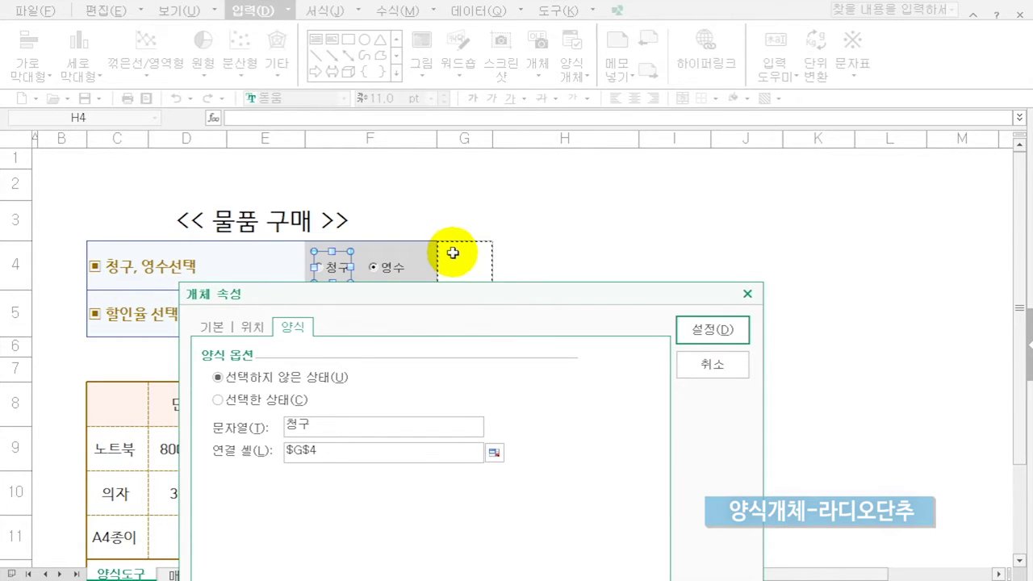
click(701, 329)
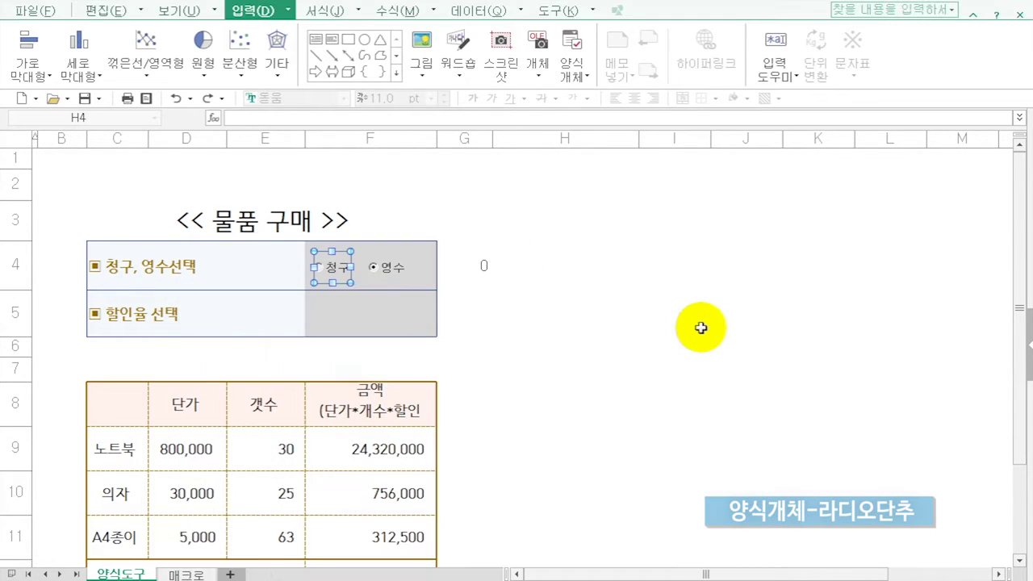
click(698, 327)
Select 청구 and 영수 in turn to check how linked cell G4 responds, and make H4 the active cell.
click(329, 275)
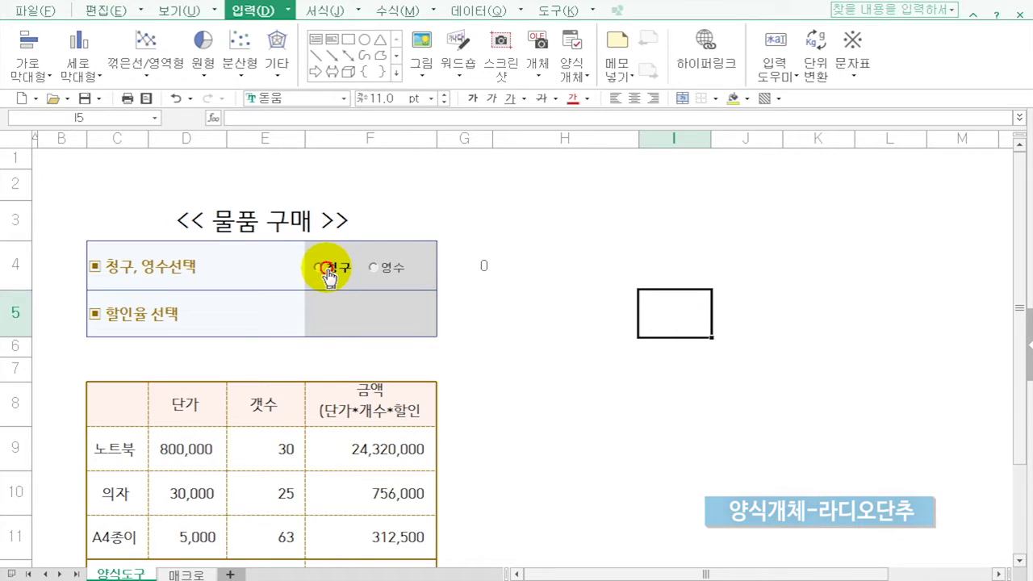
click(391, 273)
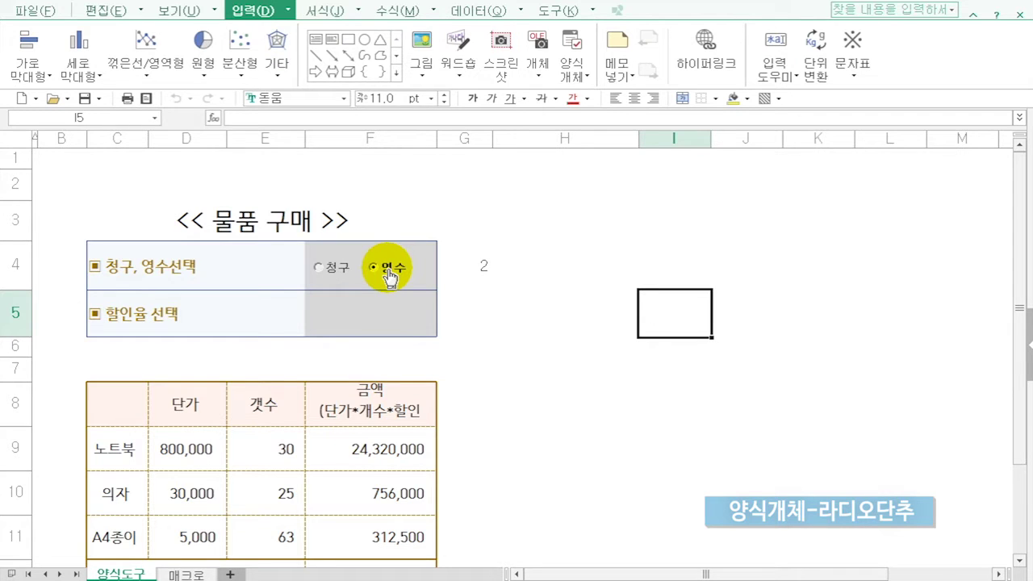
click(552, 265)
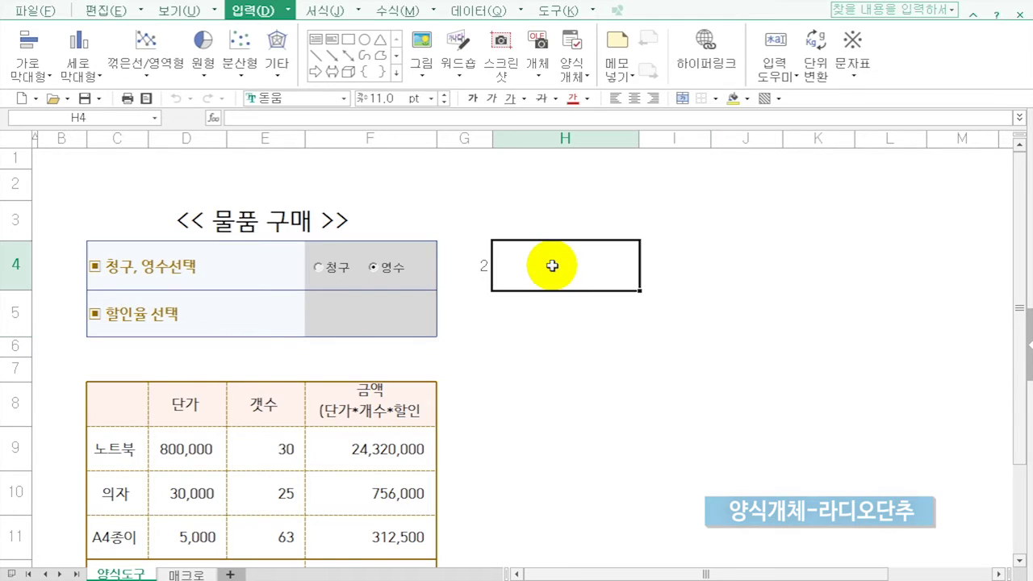
Enter =choose(G4,"청구","영수") in cell H4 and try both radio buttons, leaving 영수 selected.
text(=C)
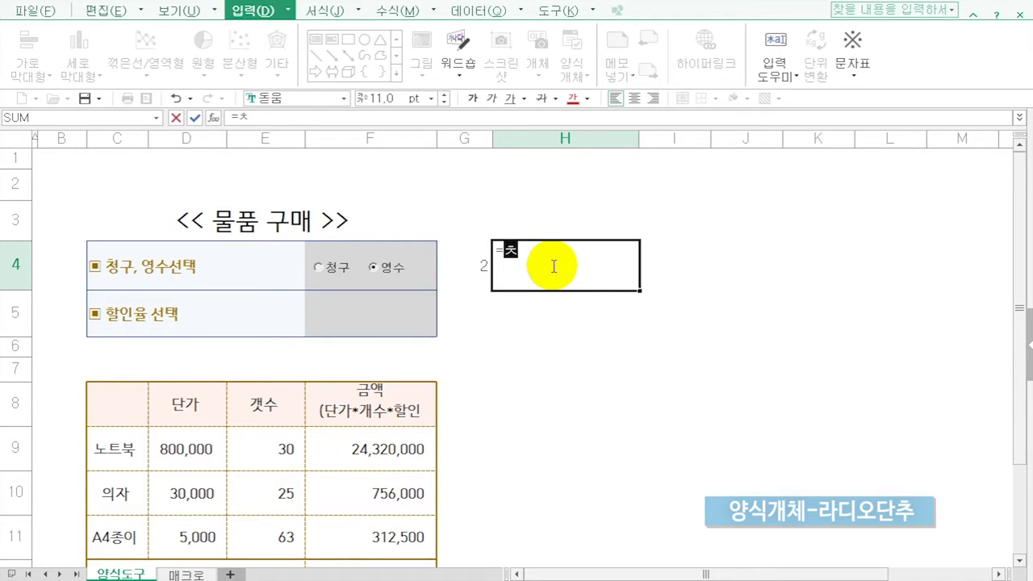
text(hoose()
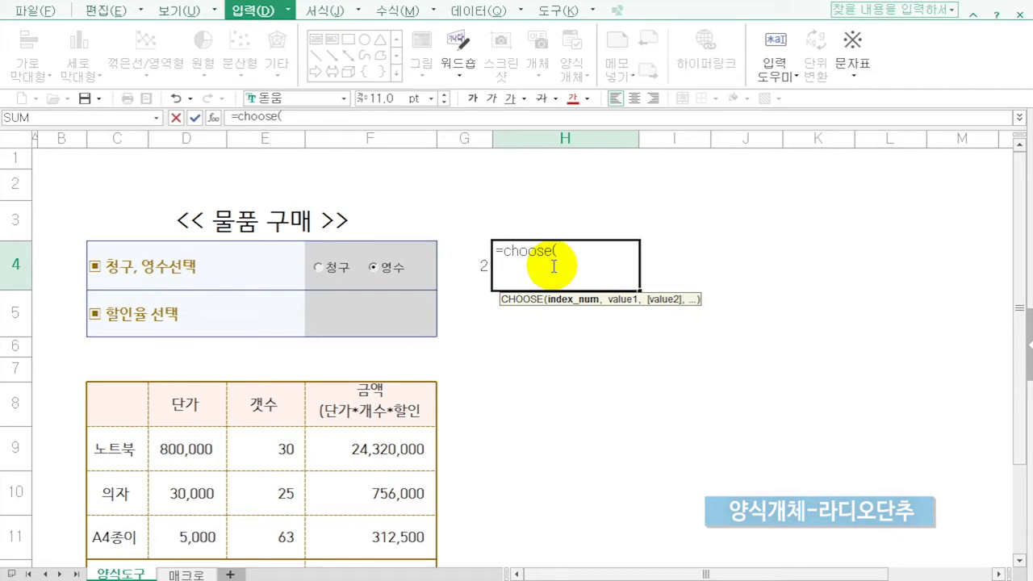
click(469, 270)
text(,)
text("청구")
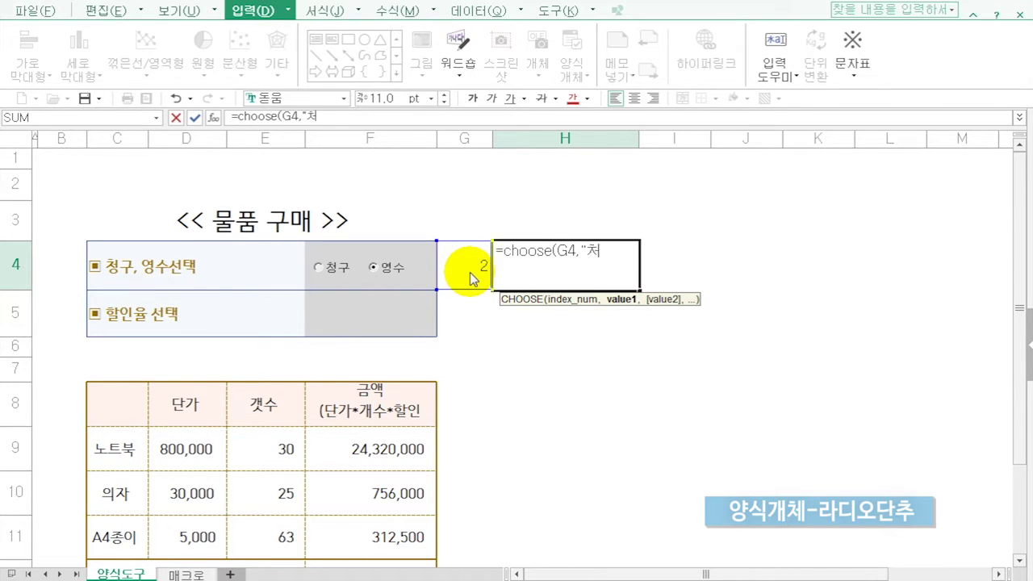
text(,"영)
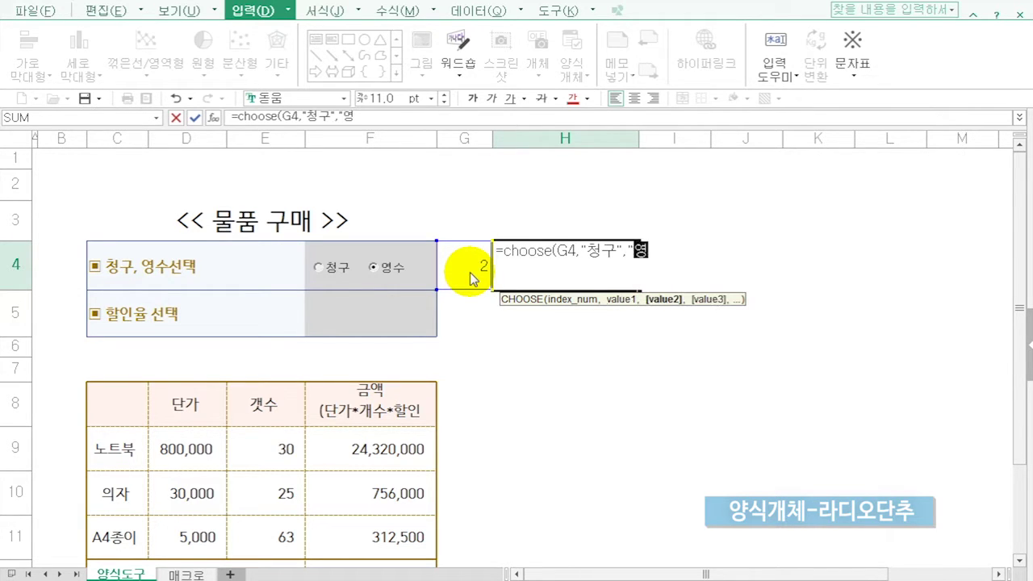
text(수"))
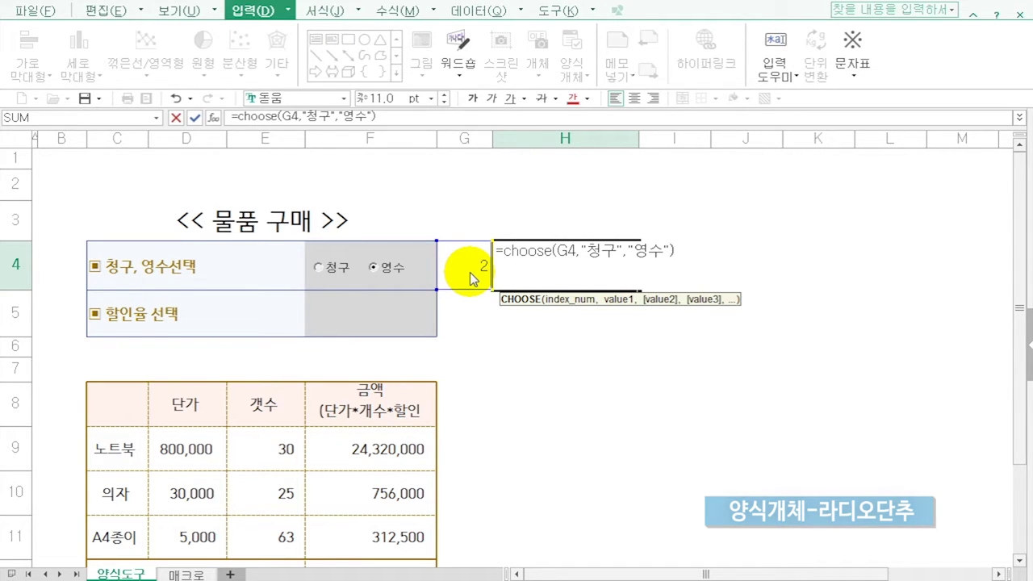
key(Return)
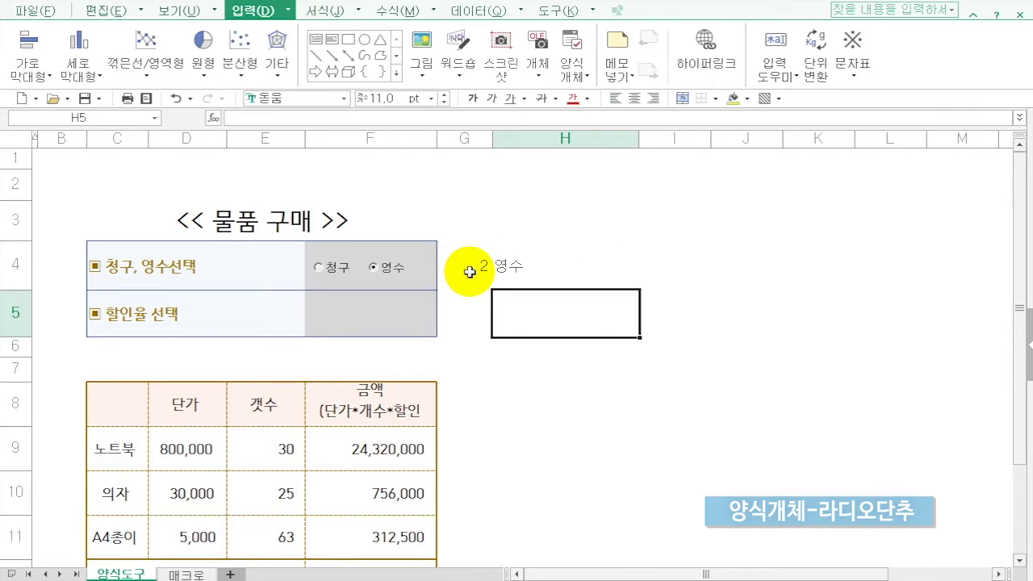
click(318, 267)
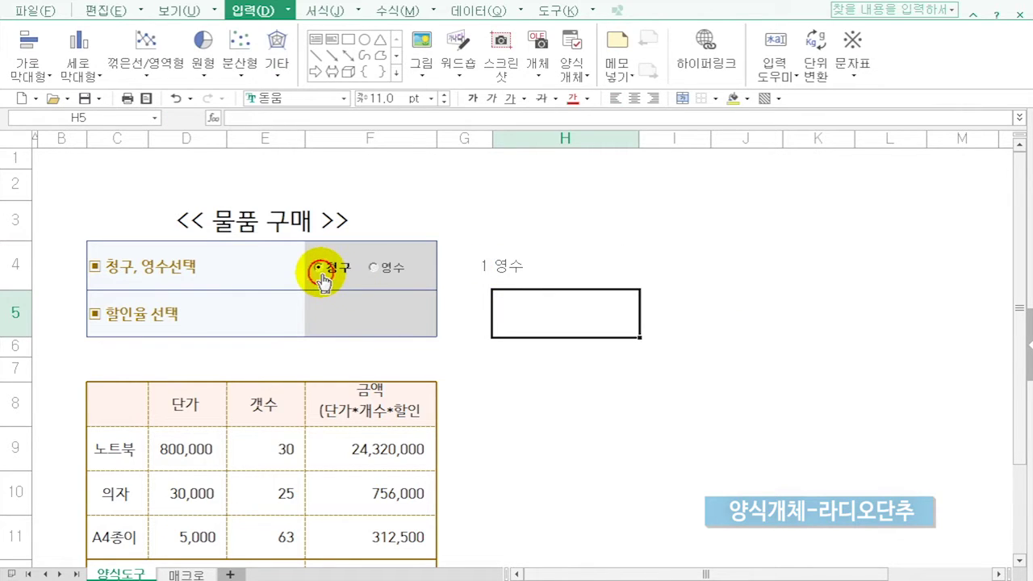
click(378, 270)
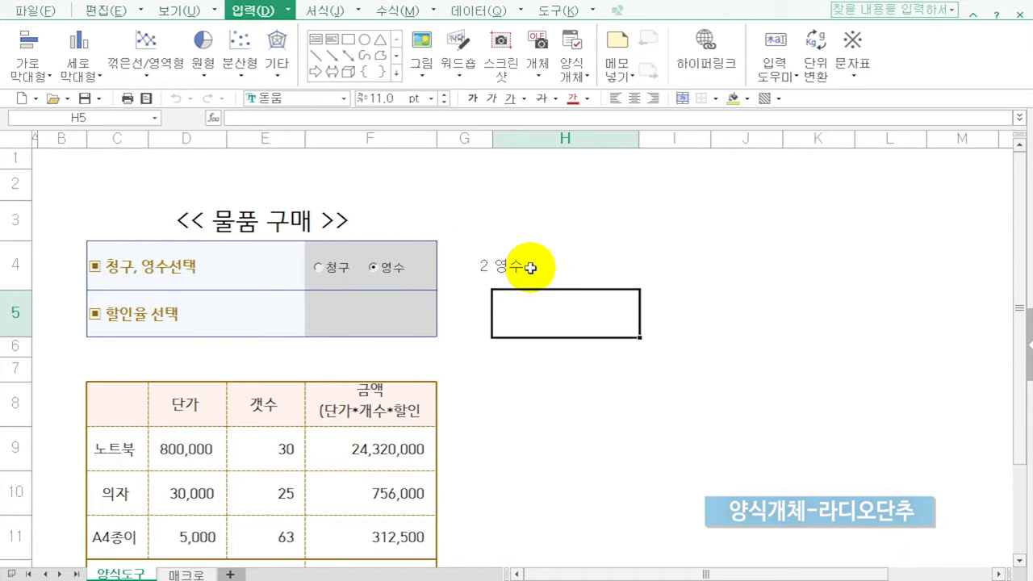
Build a sentence in cell C7 with a formula joining "하기 자료를 ", the content of H4 and "하였음".
click(116, 365)
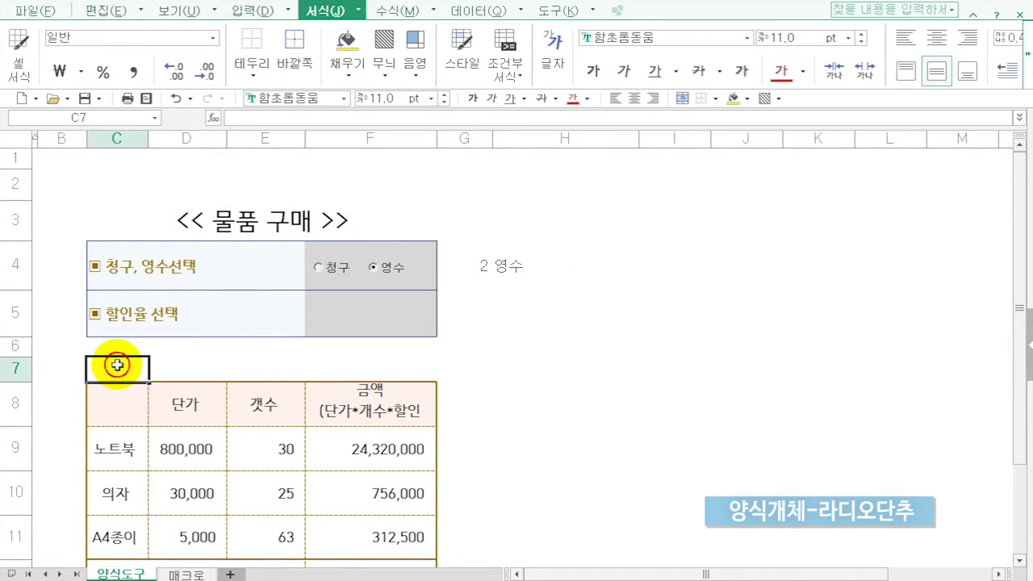
text(=")
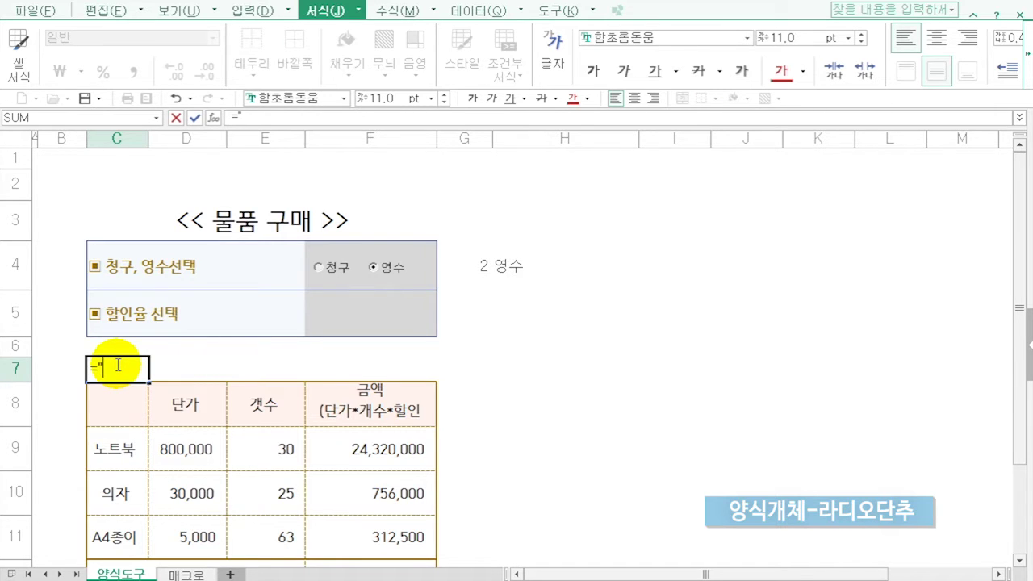
text(하기 자료를 " &)
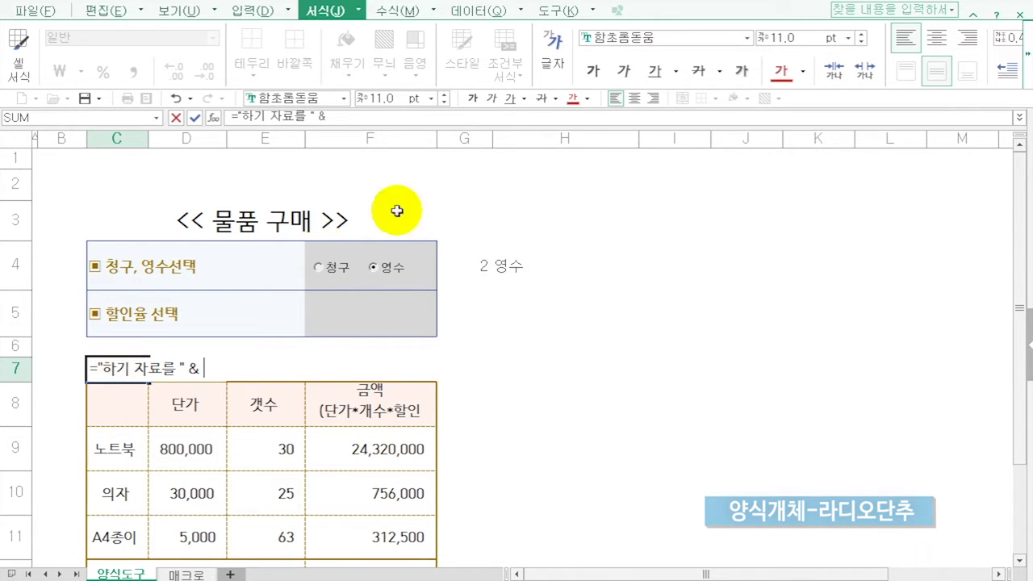
click(533, 263)
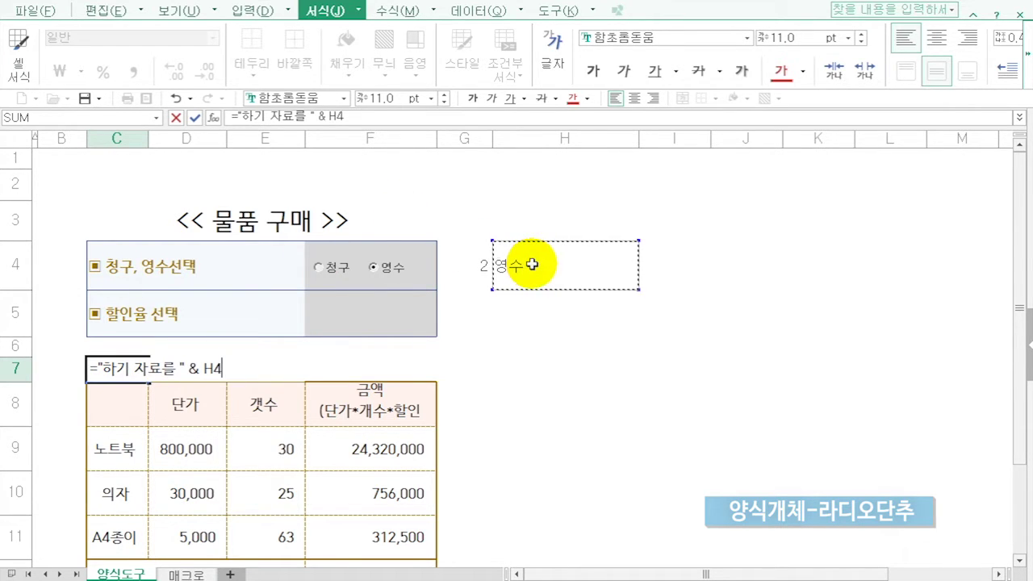
text(&)
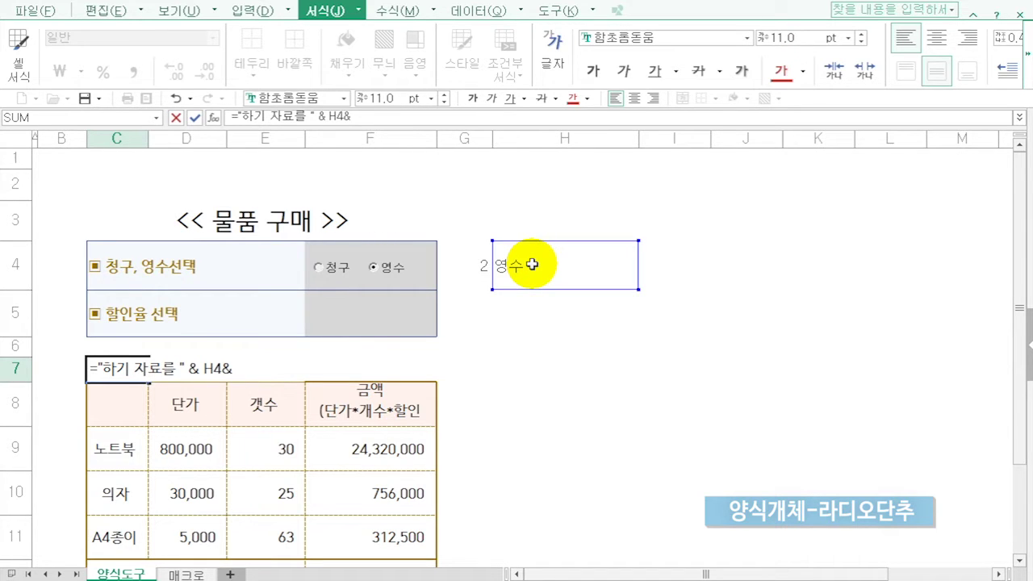
text("하였음)
key(Return)
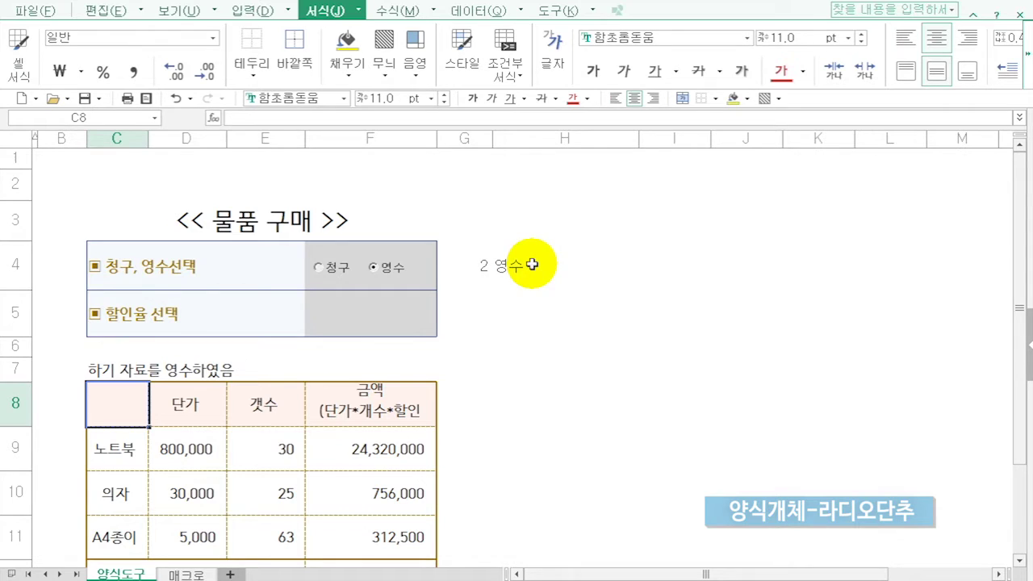
Switch between 청구 and 영수 to check how the sentence in C7 follows the choice, ending on 영수.
click(321, 267)
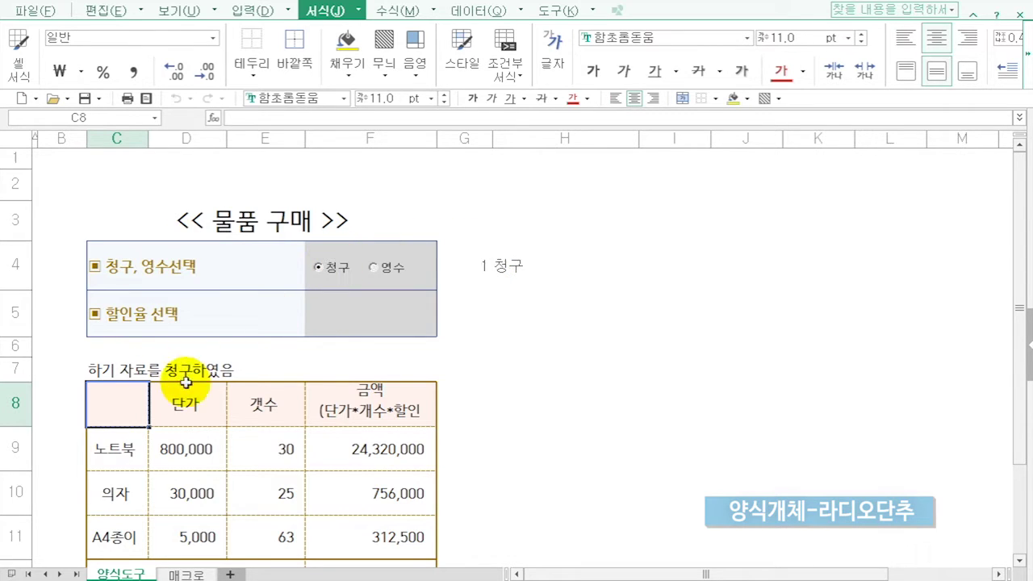
click(376, 269)
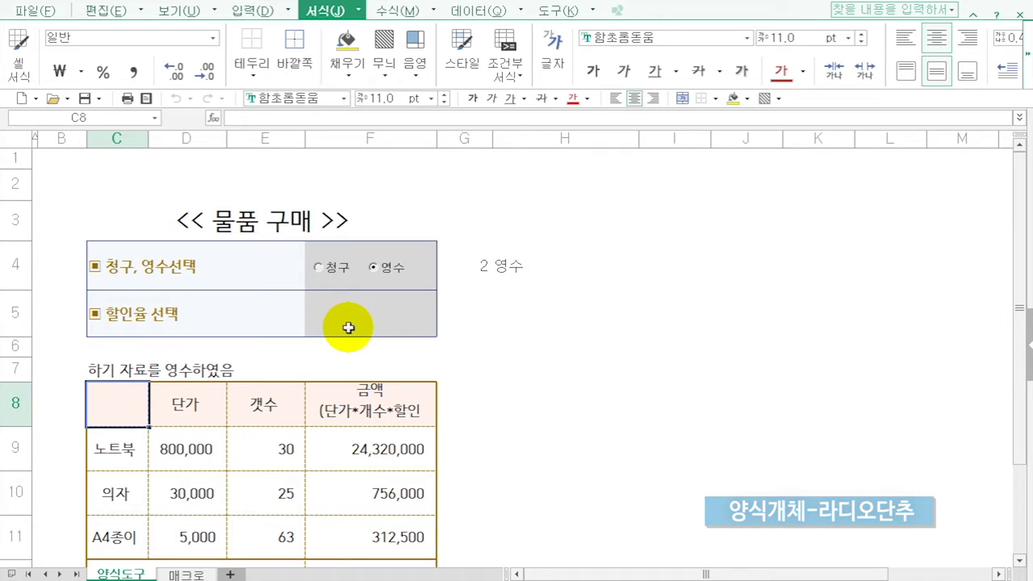
click(327, 269)
click(373, 270)
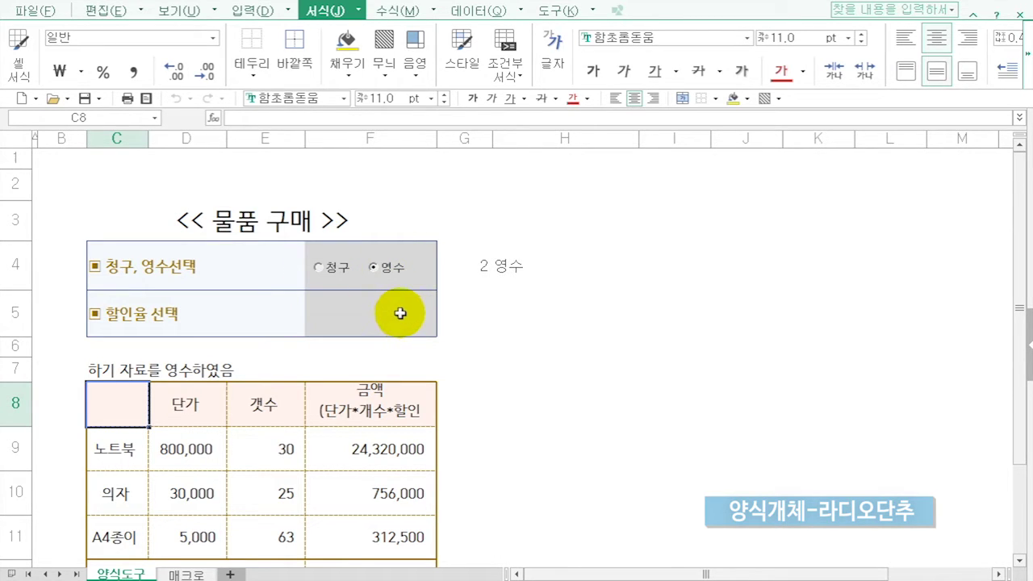
Draw a group box form object in cell F4 around the 청구 and 영수 radio buttons.
click(252, 13)
click(581, 76)
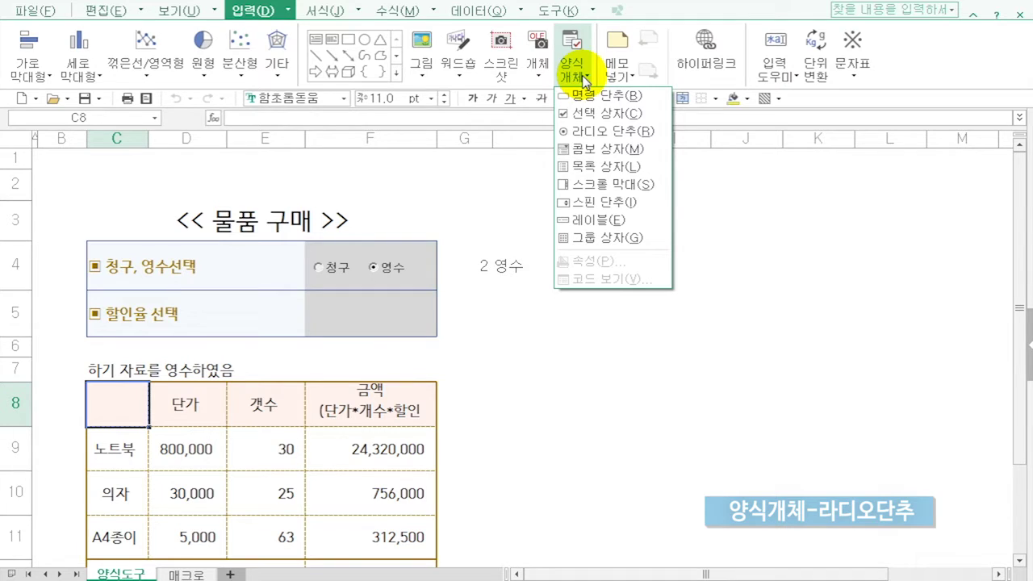
click(582, 238)
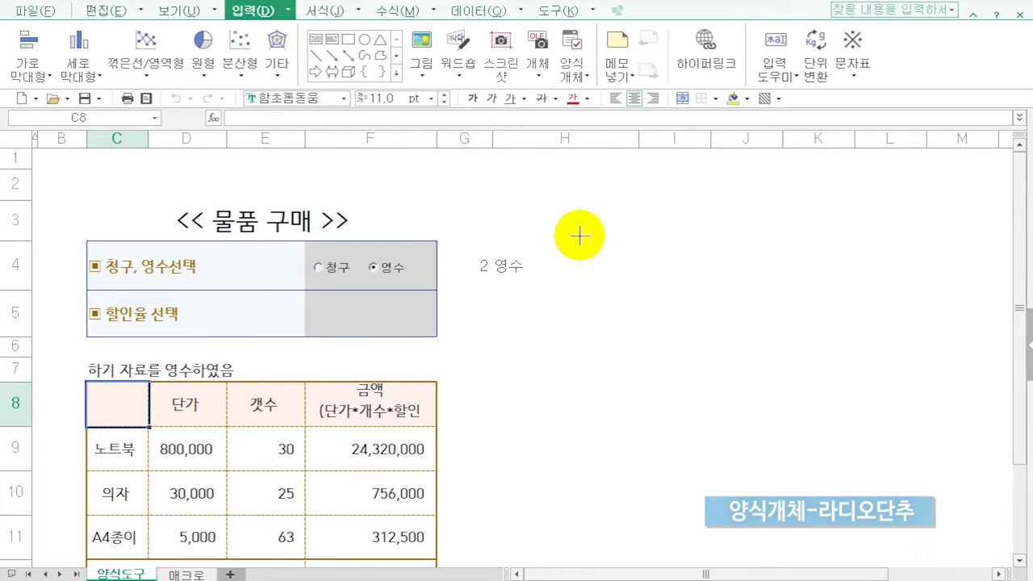
drag(314, 253, 433, 283)
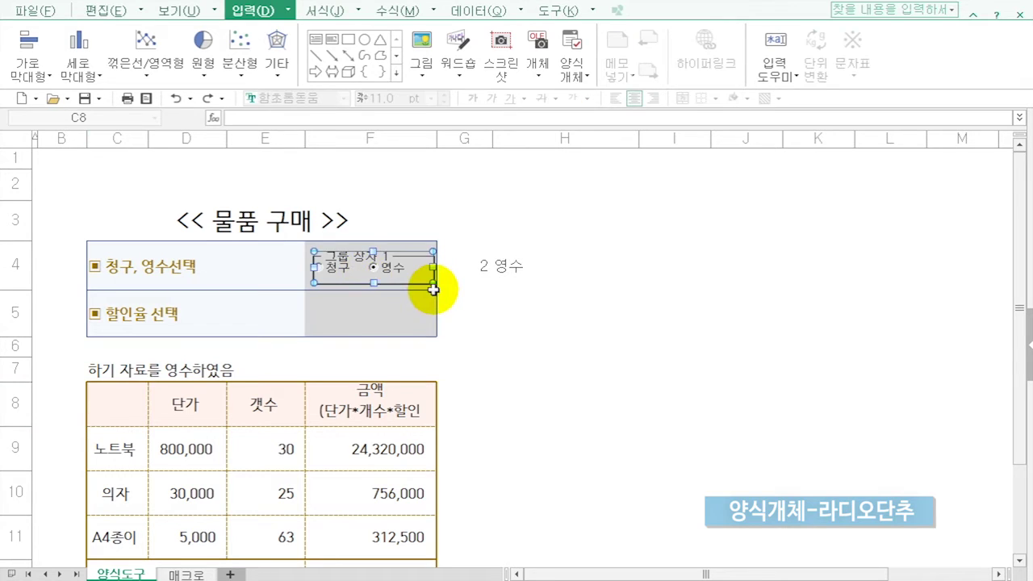
Change the group box's caption to 청구/영수 선택 in its object properties.
right_click(345, 258)
click(379, 261)
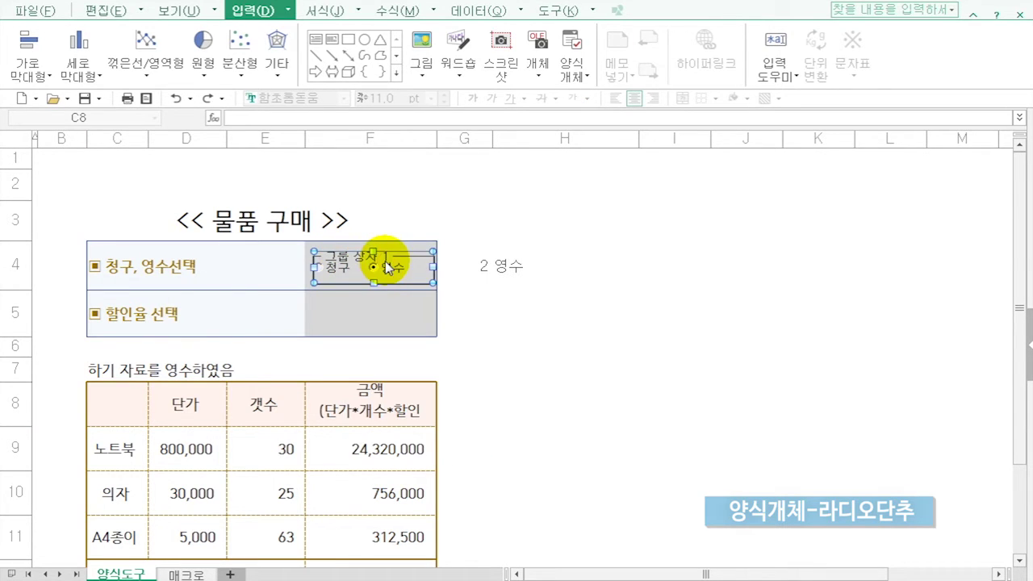
click(340, 50)
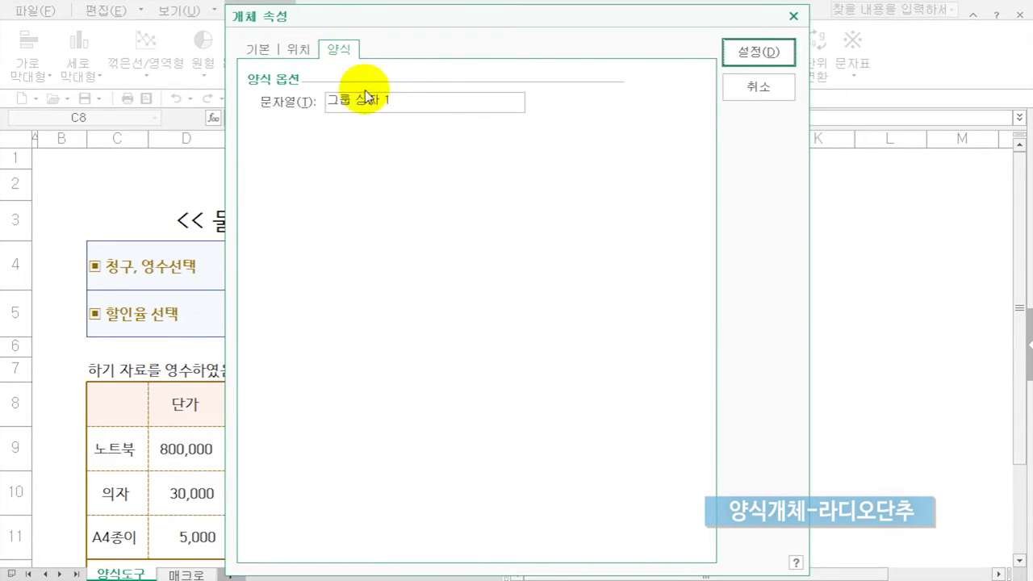
drag(393, 101, 299, 110)
text(ㅊ)
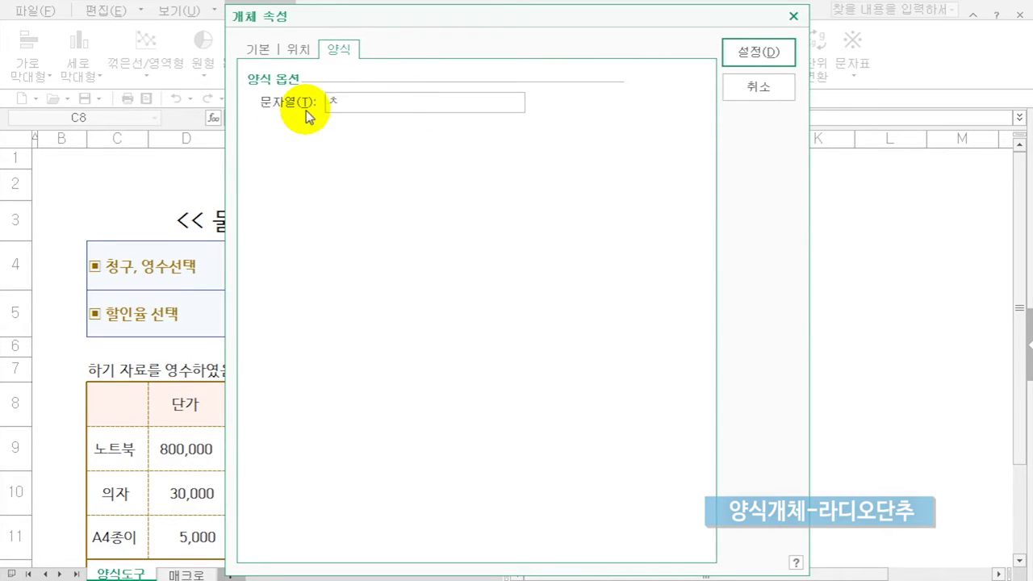
text(구/영수 선택)
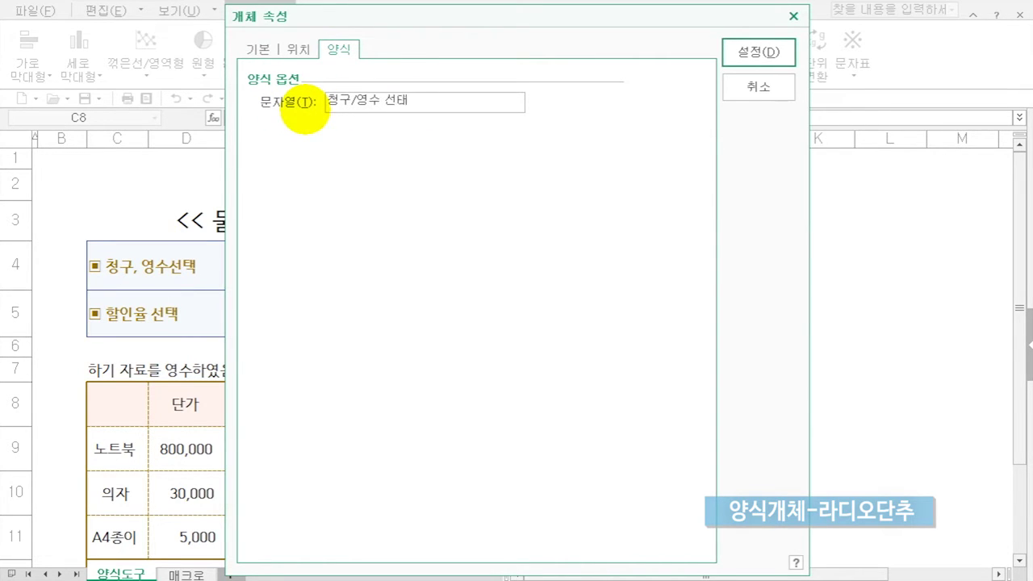
click(755, 58)
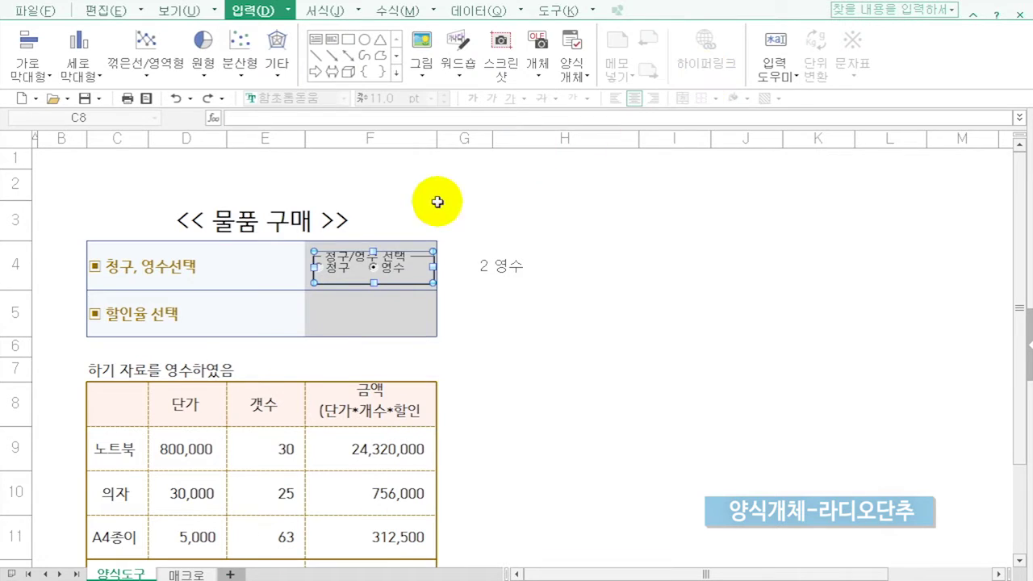
Stretch the 청구/영수 선택 group box to the upper and left edges of cell F4 so its caption clears the radio buttons.
drag(371, 248, 371, 241)
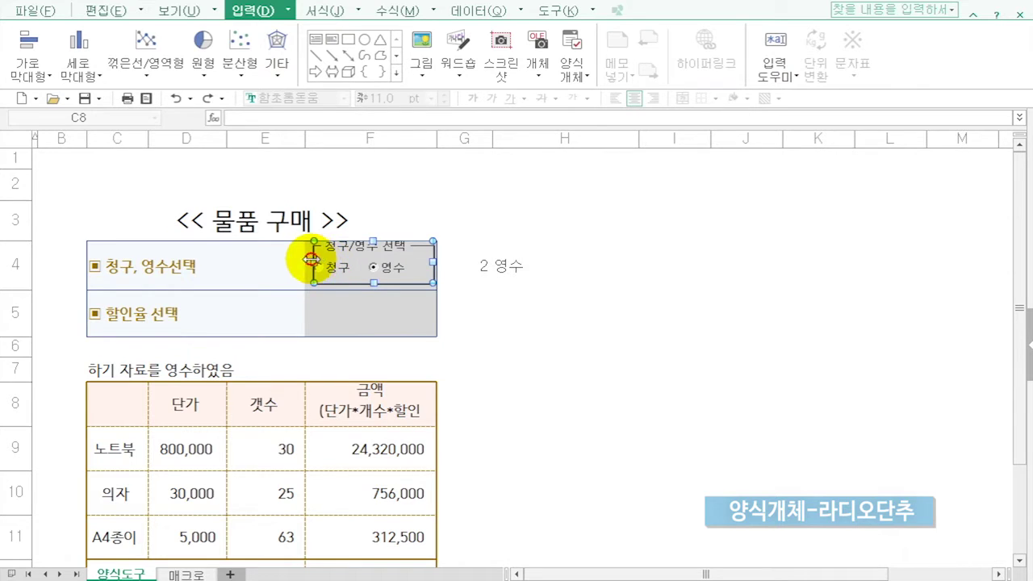
drag(313, 263, 303, 262)
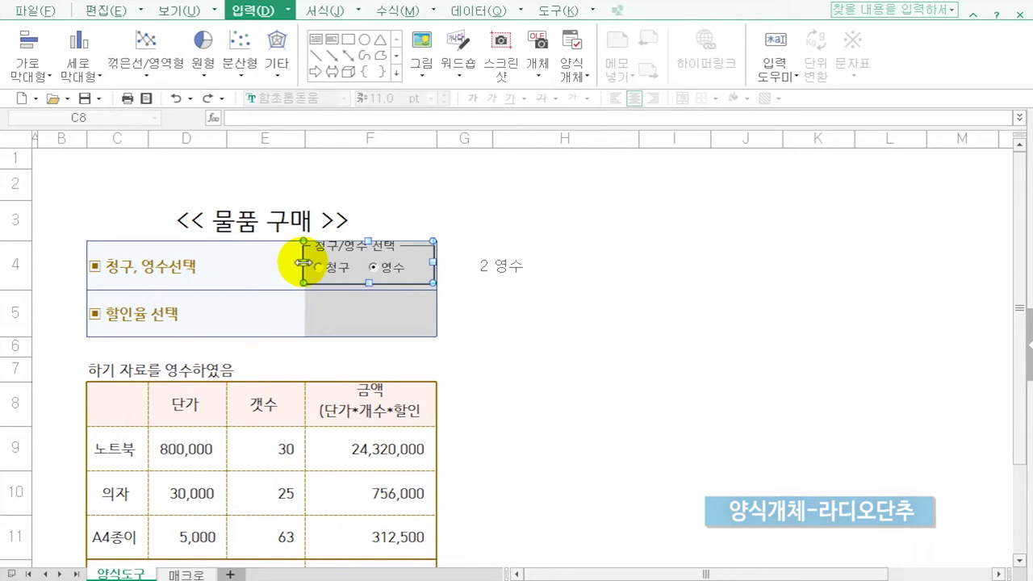
click(463, 295)
Select the 영수 radio button as an object to examine how its frame sits inside the group box.
right_click(381, 272)
click(395, 255)
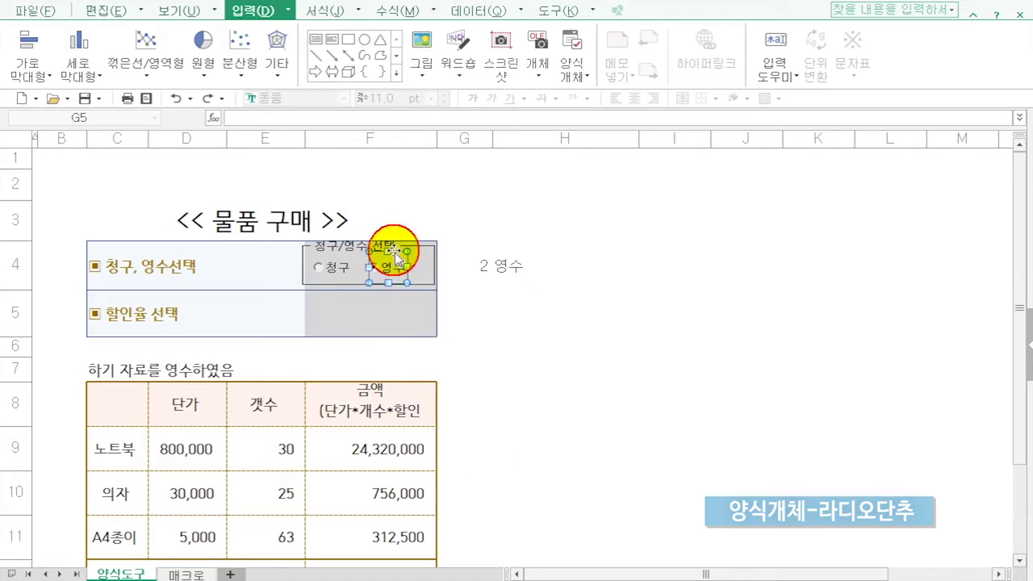
click(448, 317)
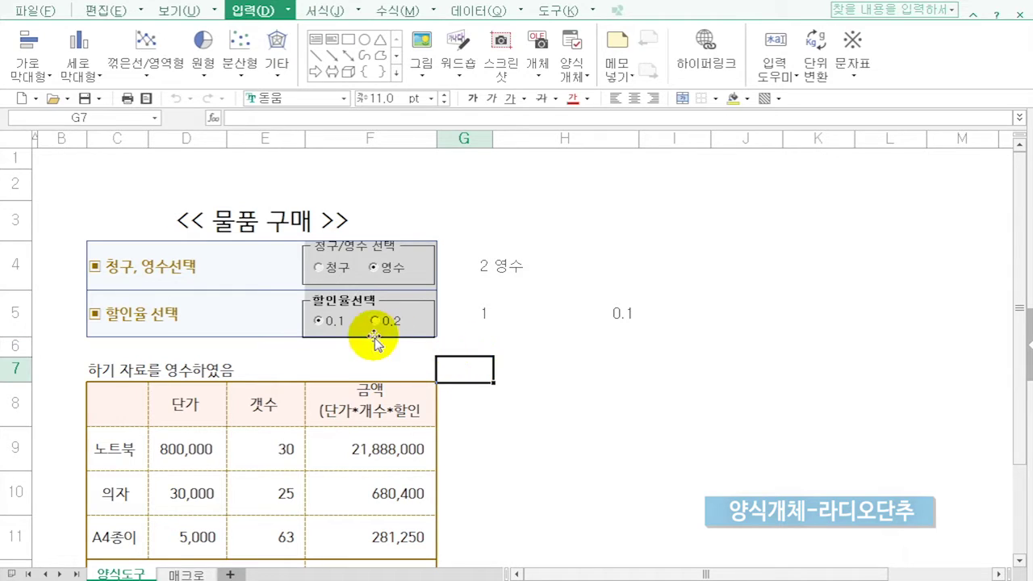
Select the 0.1 radio button in the 할인율선택 group as an object to examine its frame, and deselect it.
click(335, 327)
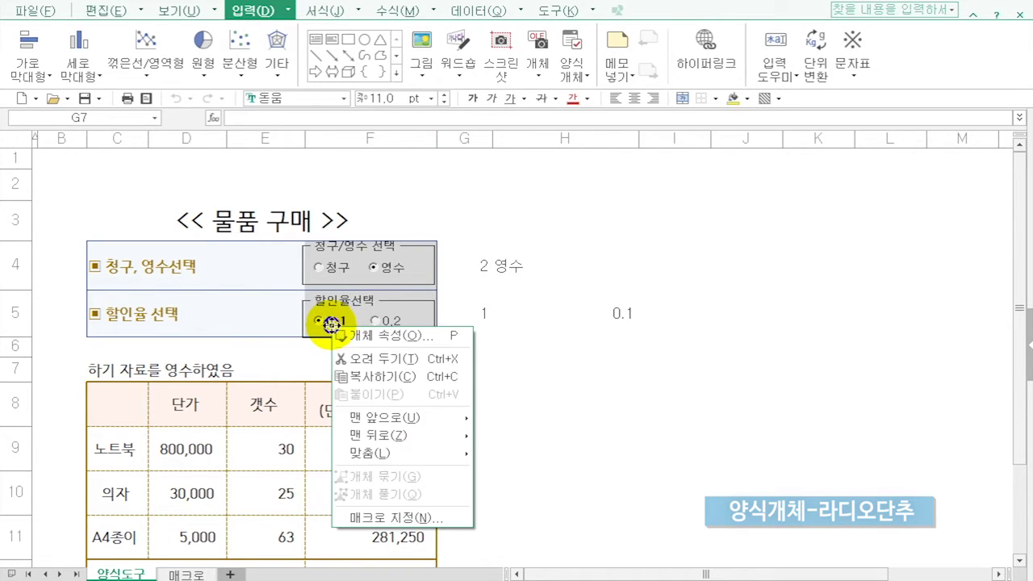
right_click(337, 327)
key(Escape)
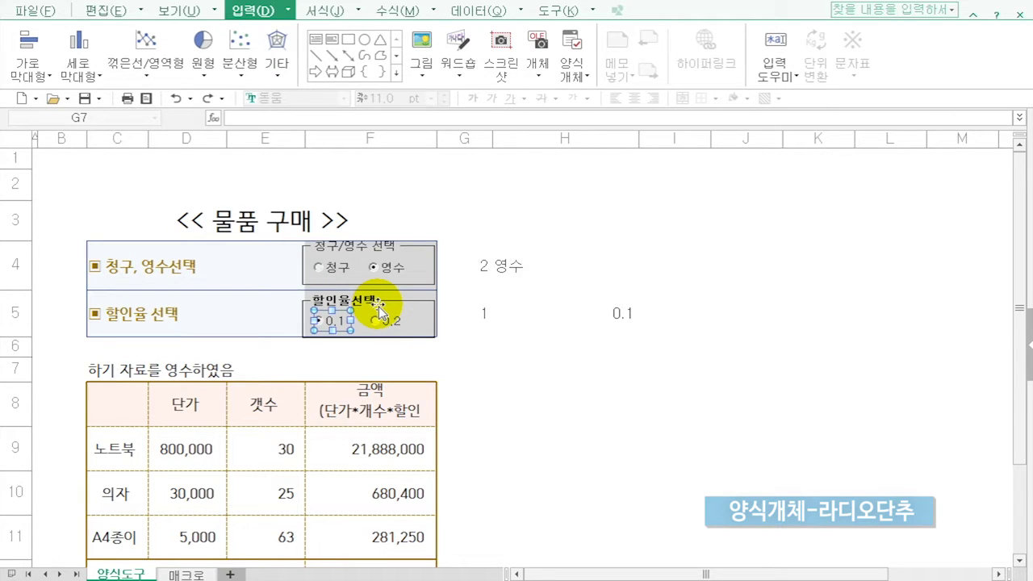
click(501, 392)
Choose the 0.2 discount rate and examine the 노트북 amount formula in F9 and the discount formula in H5.
click(378, 323)
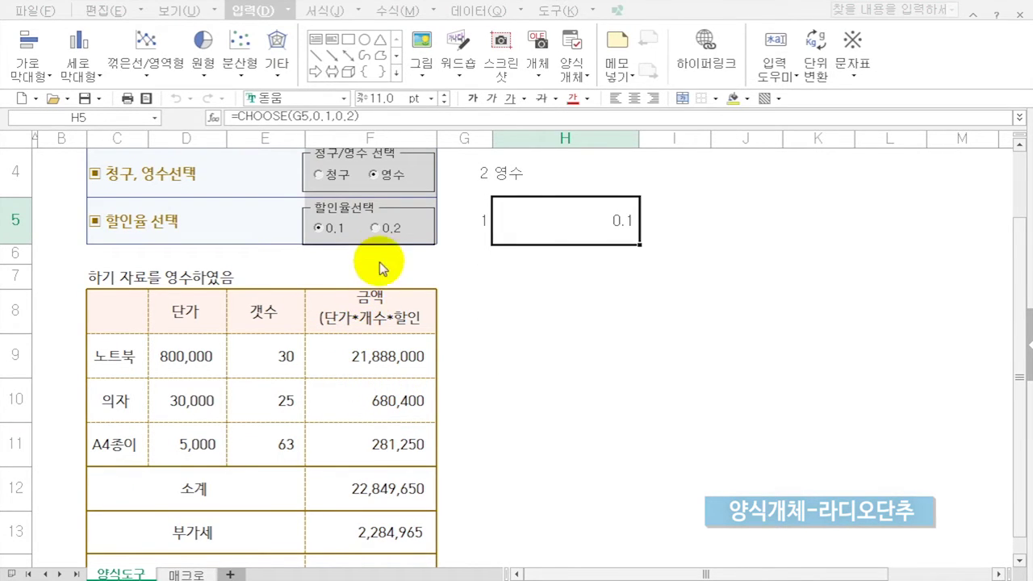
click(379, 228)
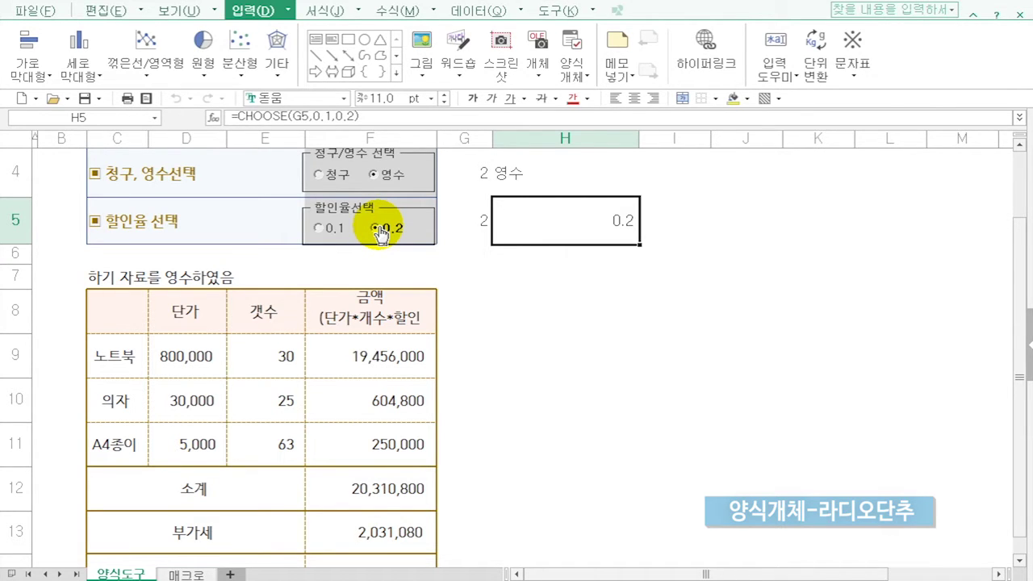
click(376, 352)
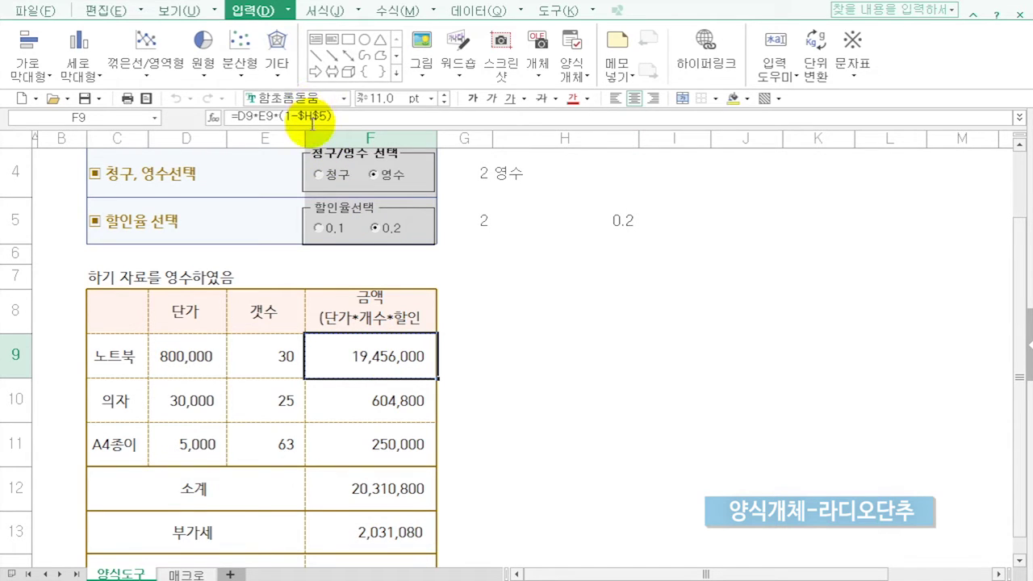
click(616, 219)
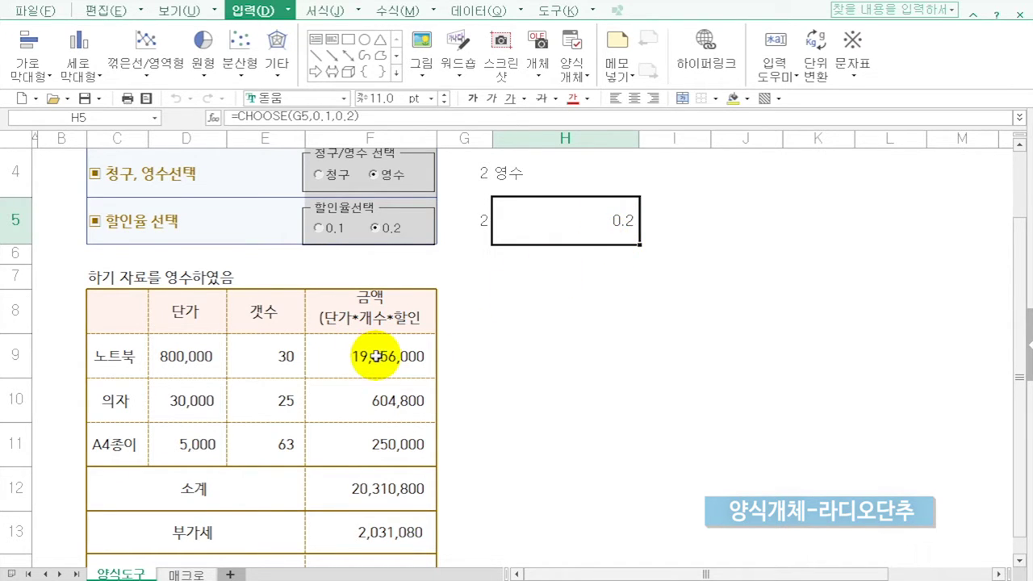
Choose the 0.1 discount rate and examine the item amounts, 소계, 부가세 and 총계.
click(321, 229)
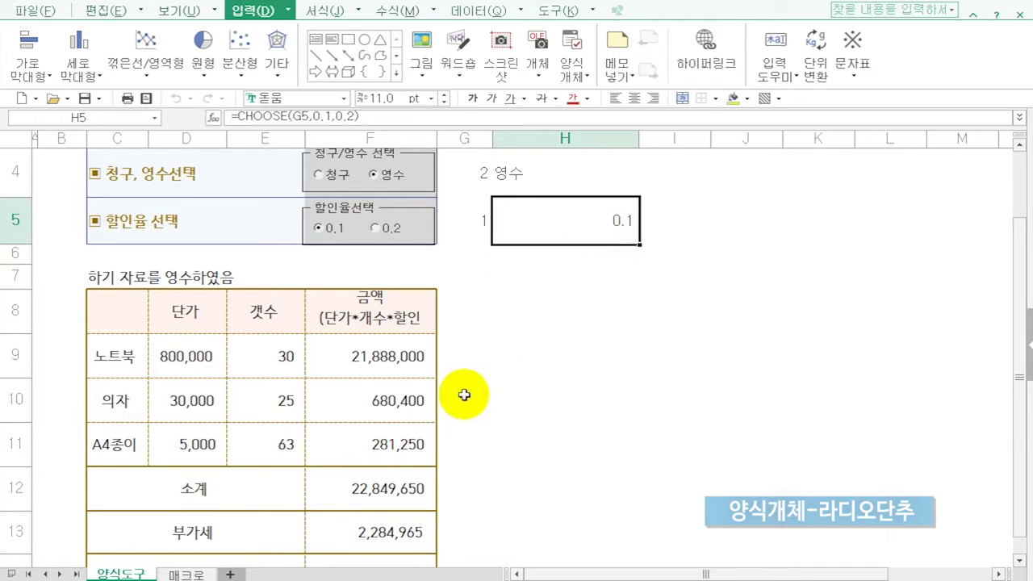
scroll(376, 457, down, 1)
scroll(261, 433, down, 2)
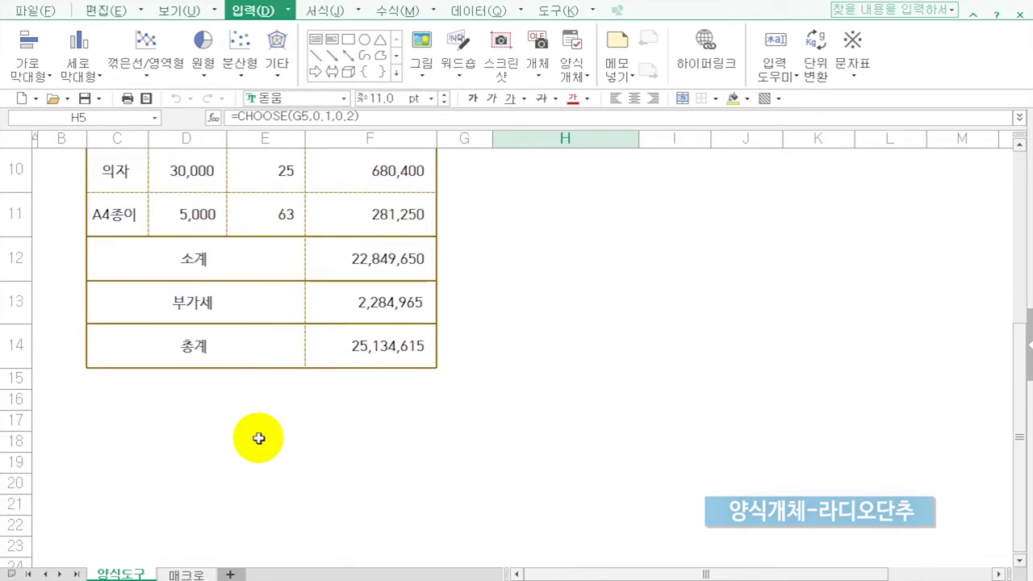
scroll(261, 428, up, 1)
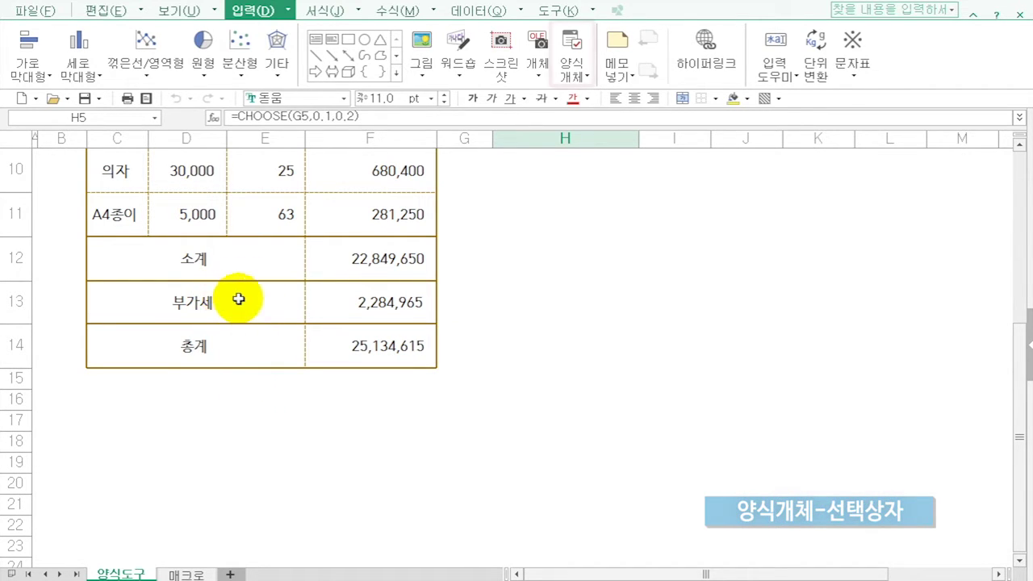
Insert a small check box (선택 상자) form control beside the 부가세 label in row 13.
click(572, 76)
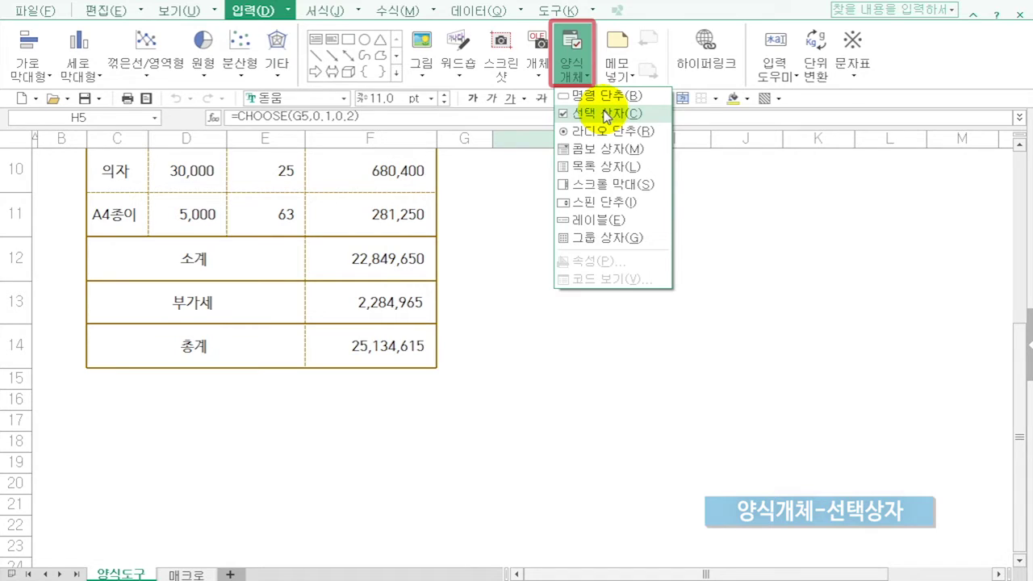
click(606, 114)
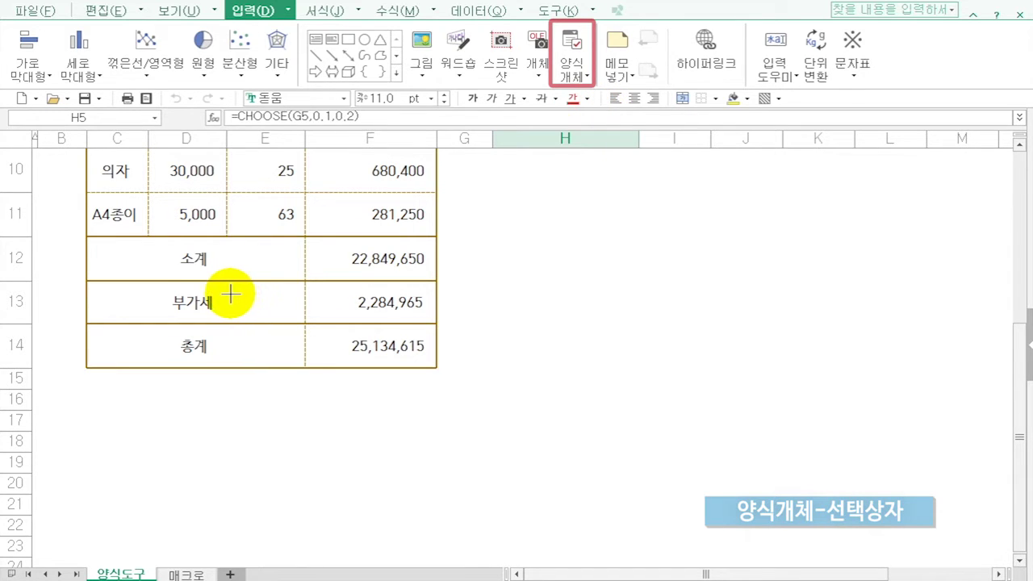
drag(227, 295, 265, 315)
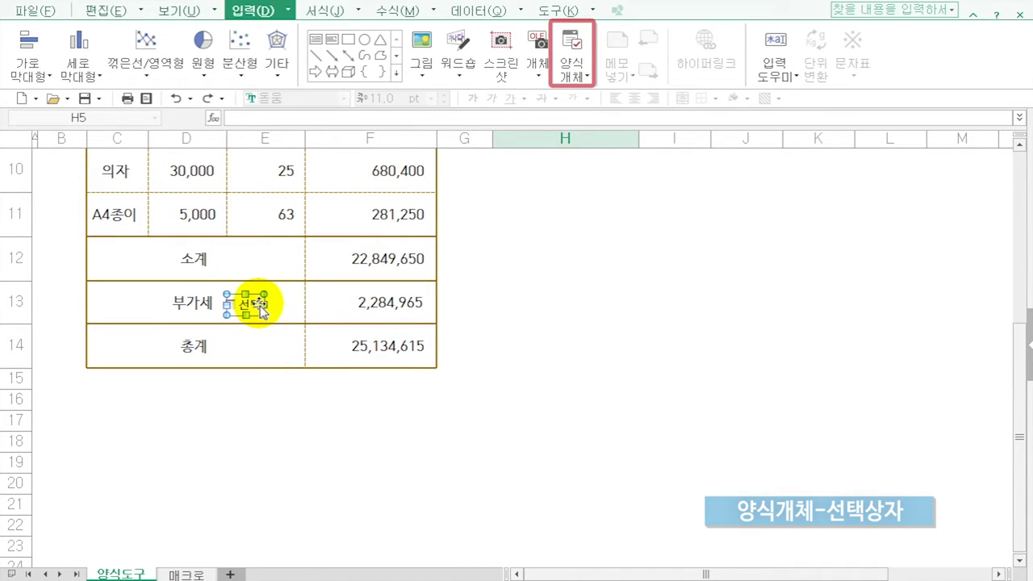
Set the new check box's caption to 10% and its linked cell to $G$13, and deselect it.
right_click(260, 307)
key(Escape)
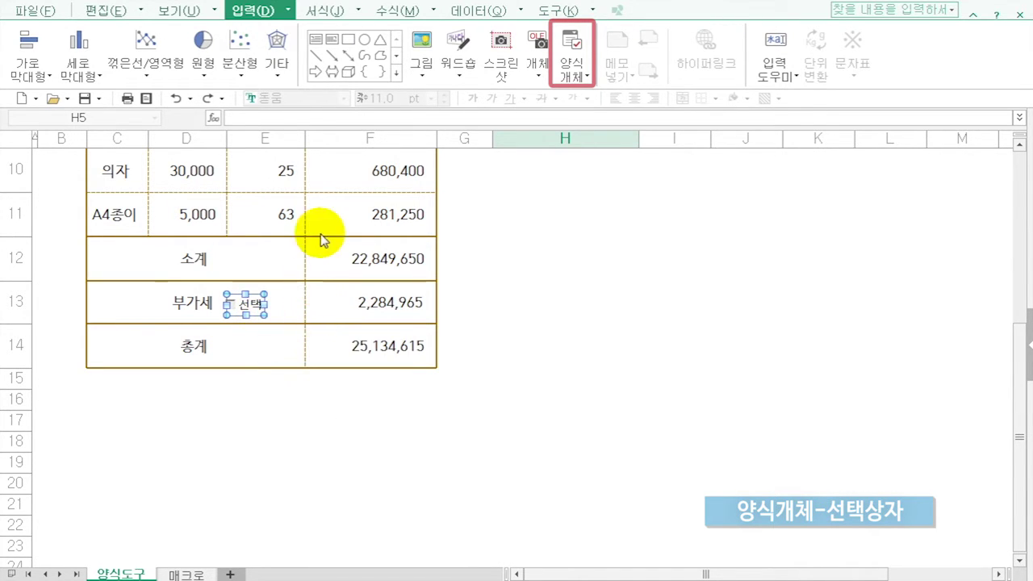
drag(418, 148, 295, 148)
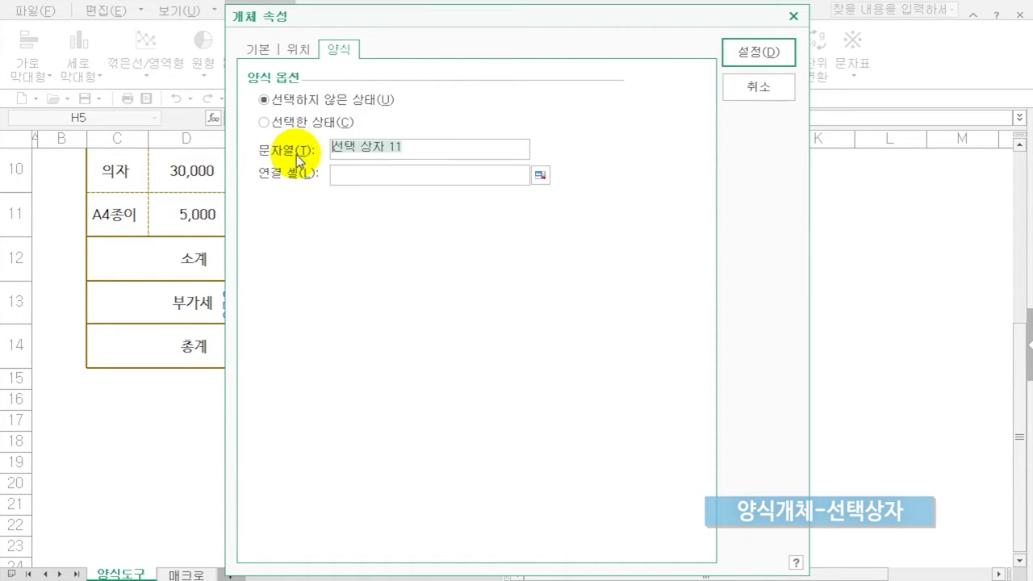
text(10)
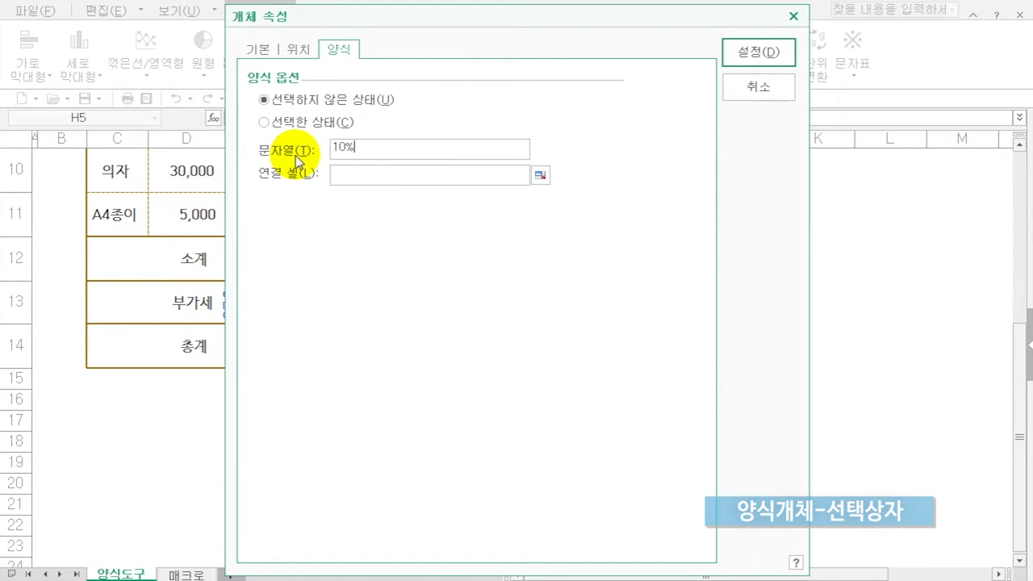
text(%)
drag(468, 19, 823, 158)
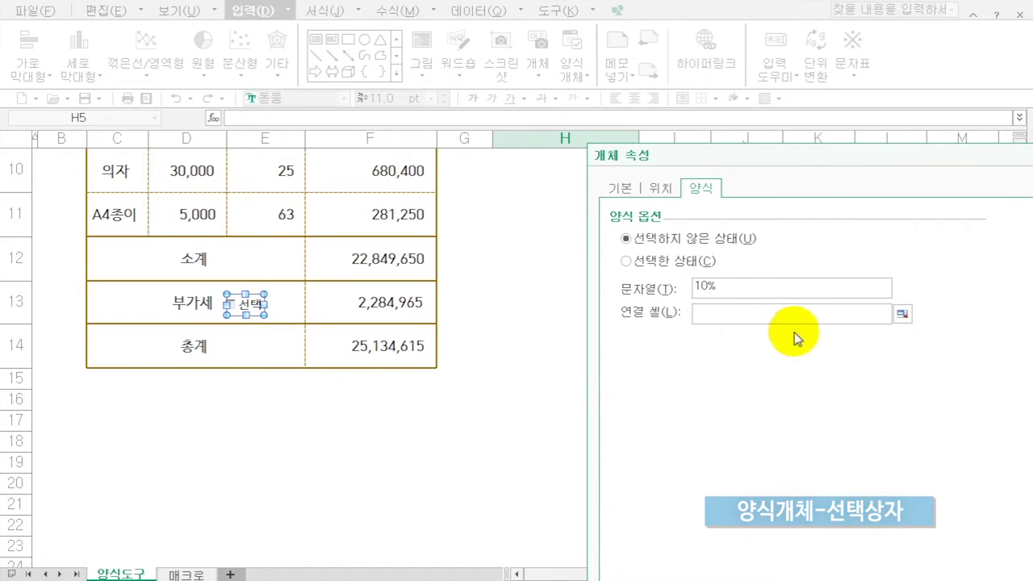
click(742, 315)
click(461, 299)
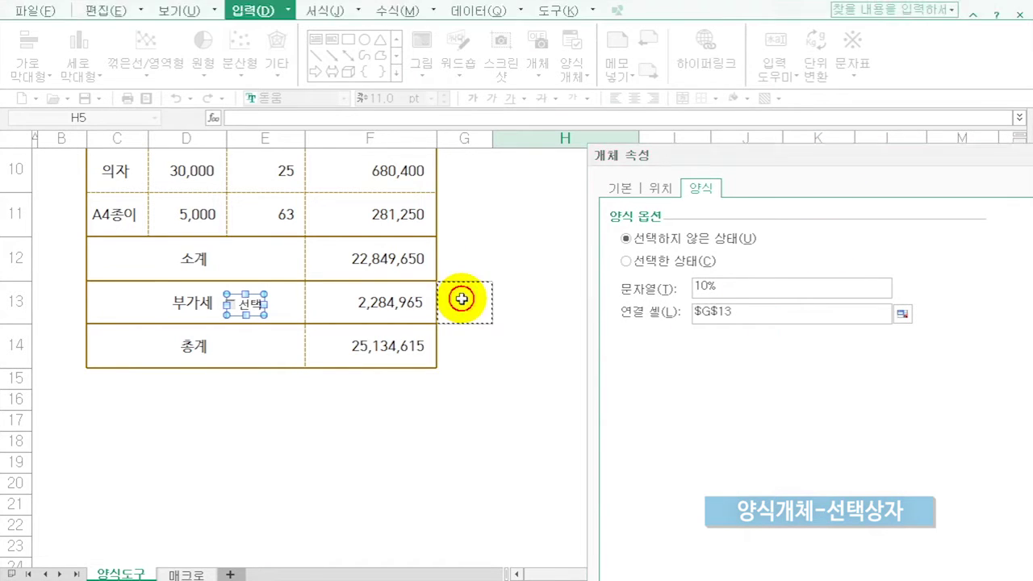
drag(732, 164, 485, 203)
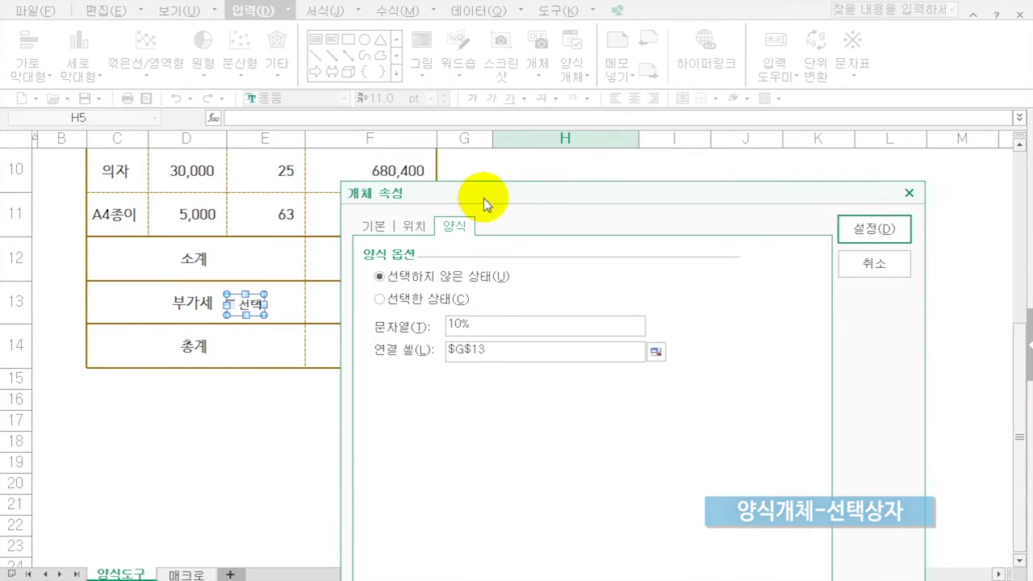
click(871, 229)
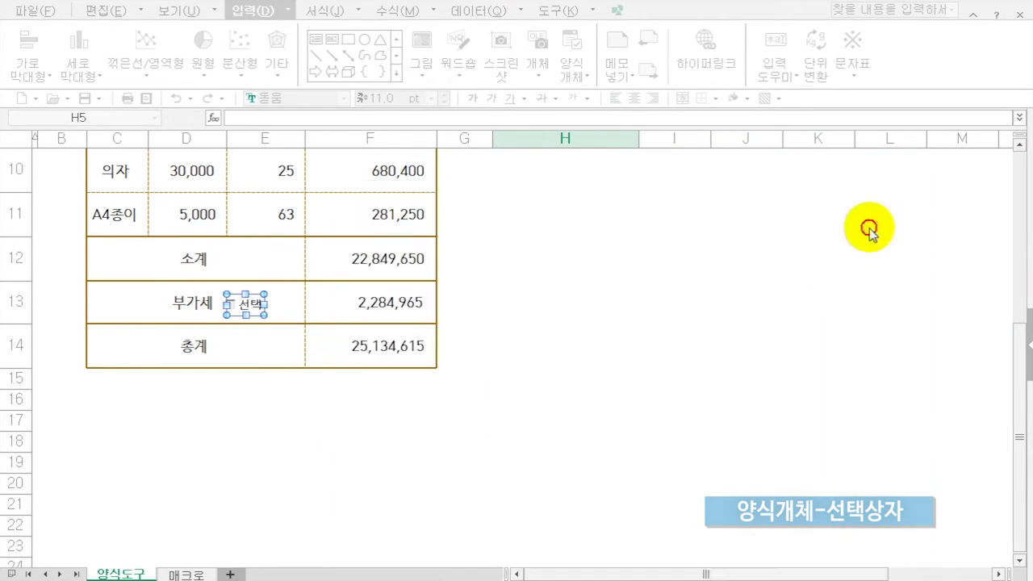
click(401, 416)
Toggle the 10% check box on and off to examine how linked cell G13 responds.
click(232, 307)
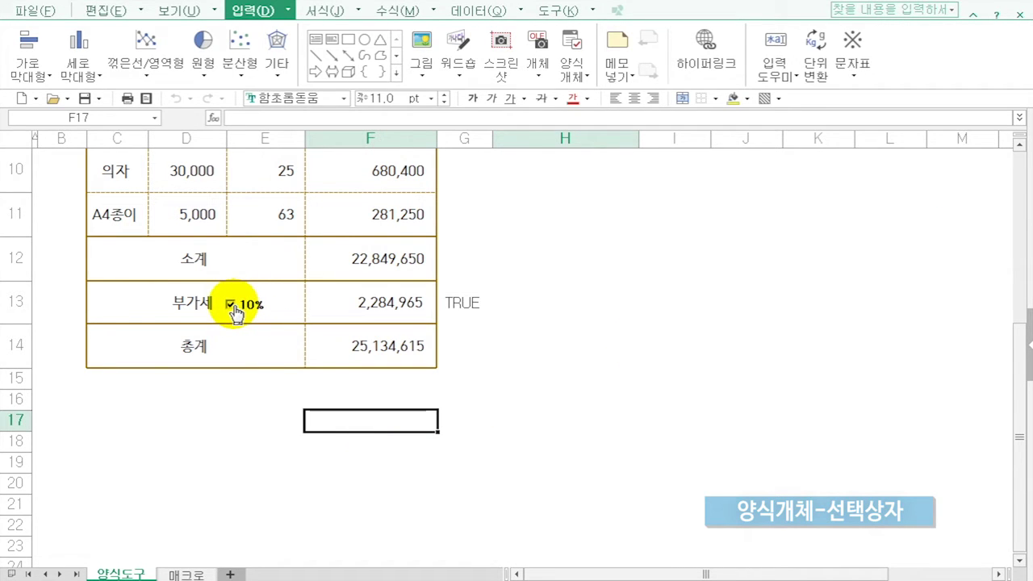
click(231, 305)
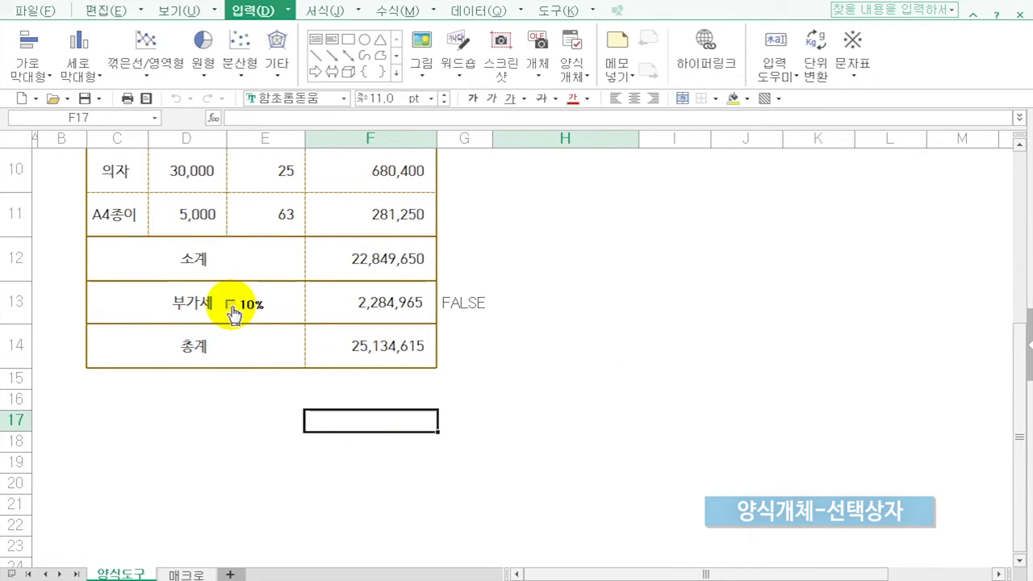
click(231, 305)
click(231, 305)
Examine the 부가세 formula in F13 while toggling the 10% check box, leaving it ticked.
click(381, 308)
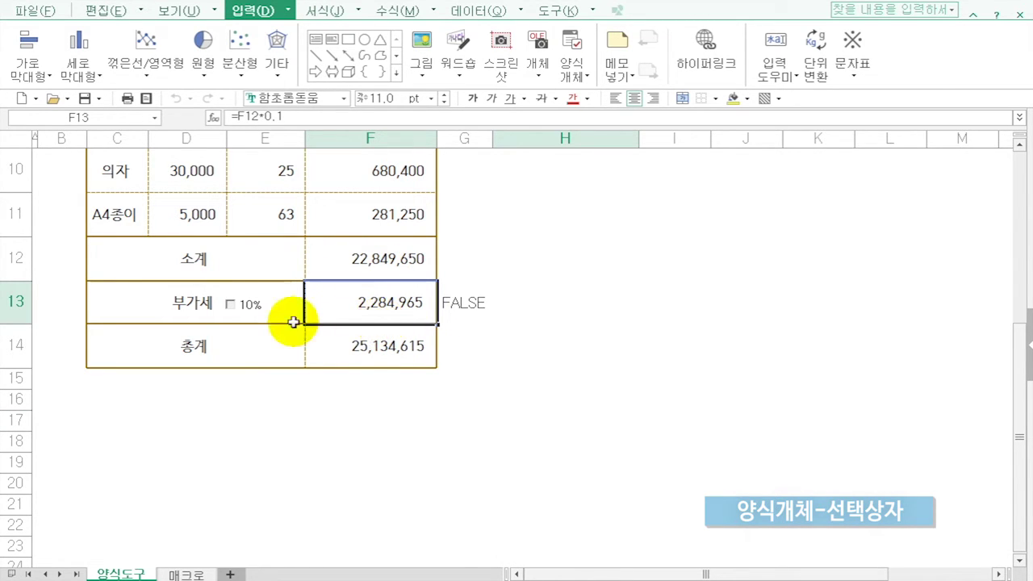
click(229, 306)
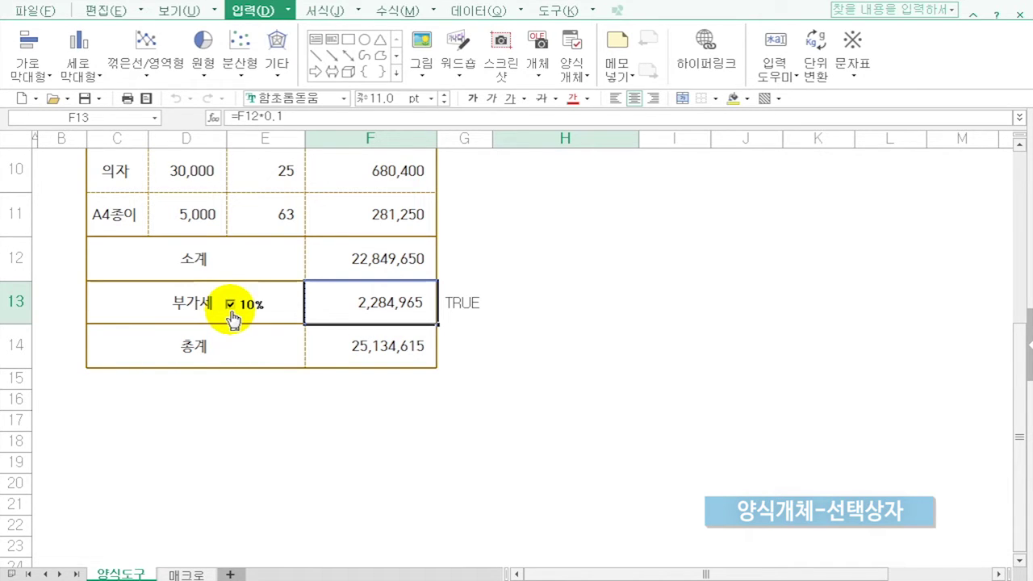
click(231, 306)
click(230, 308)
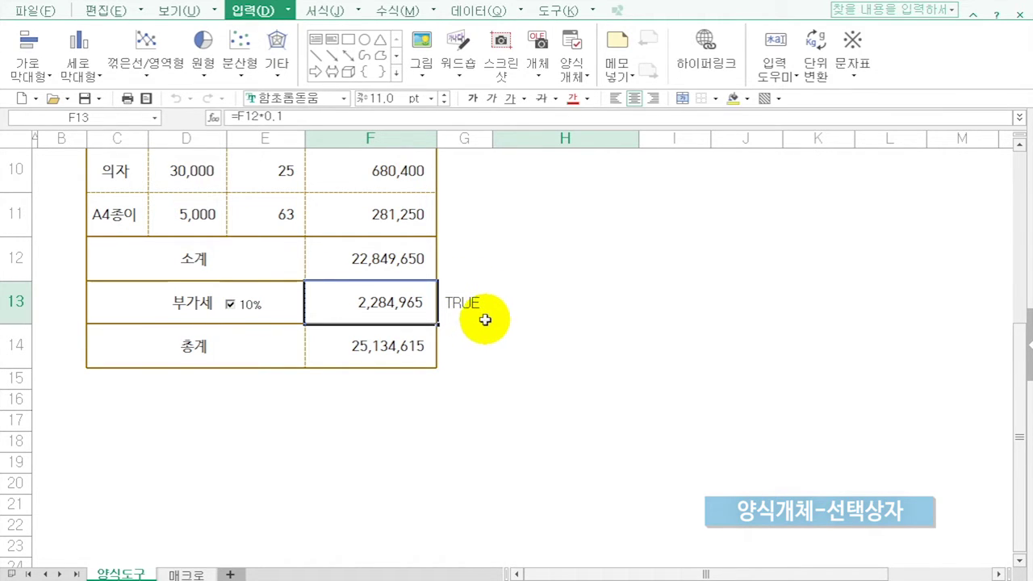
Change the 부가세 formula in F13 to =if(G13=true,F12*0.1,0) and untick the 10% check box to test it.
double_click(373, 303)
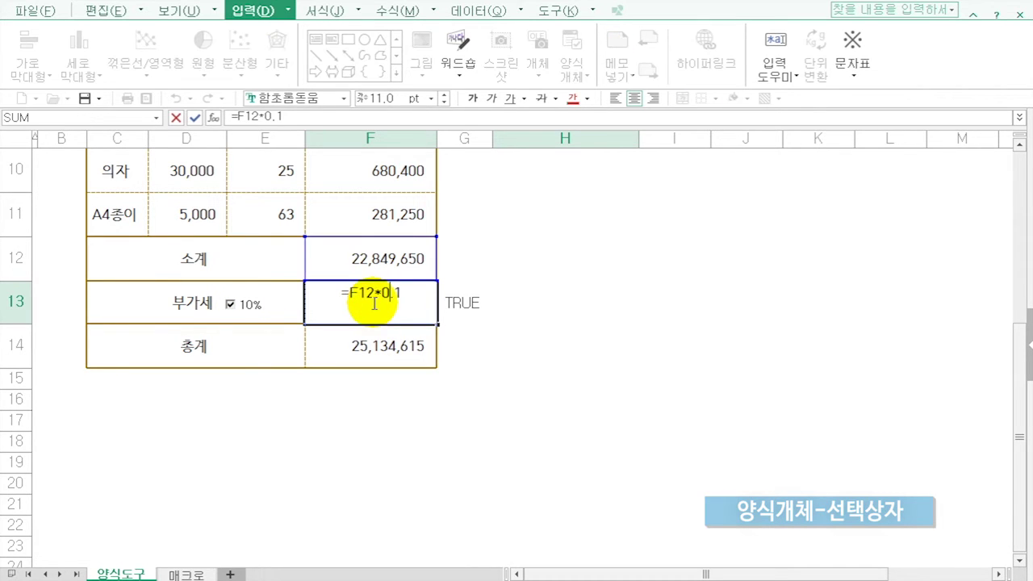
click(348, 293)
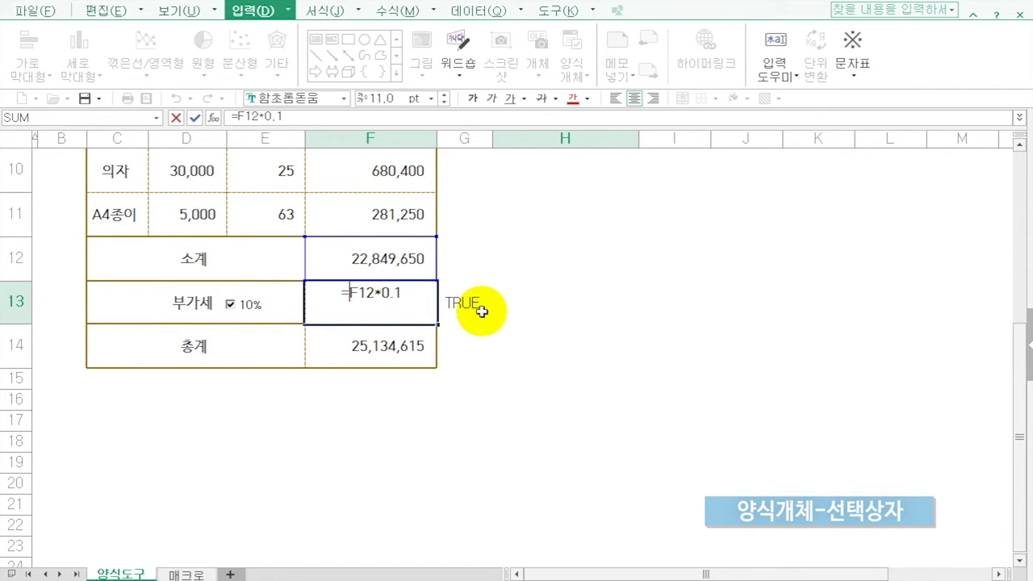
text(if()
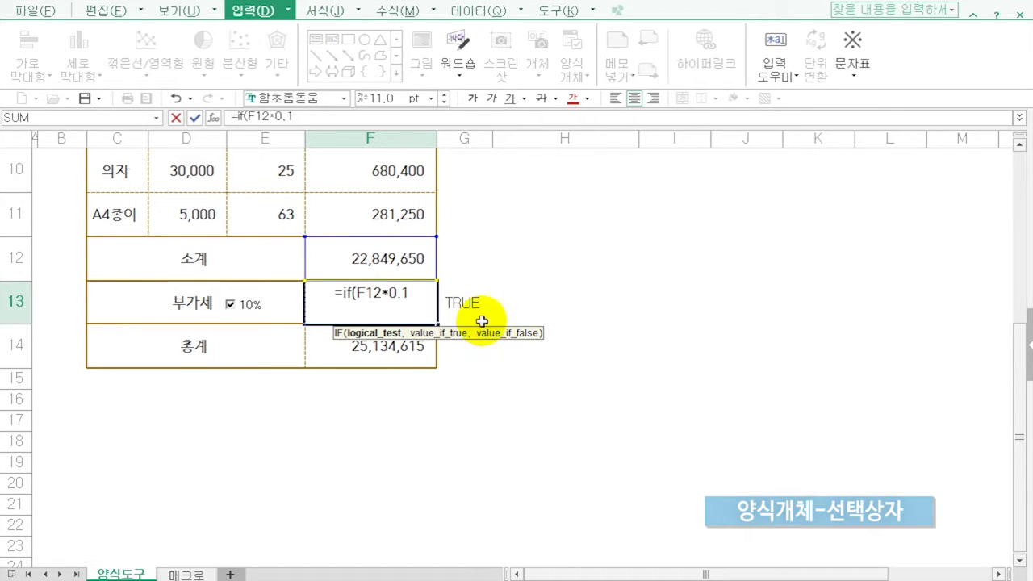
click(475, 311)
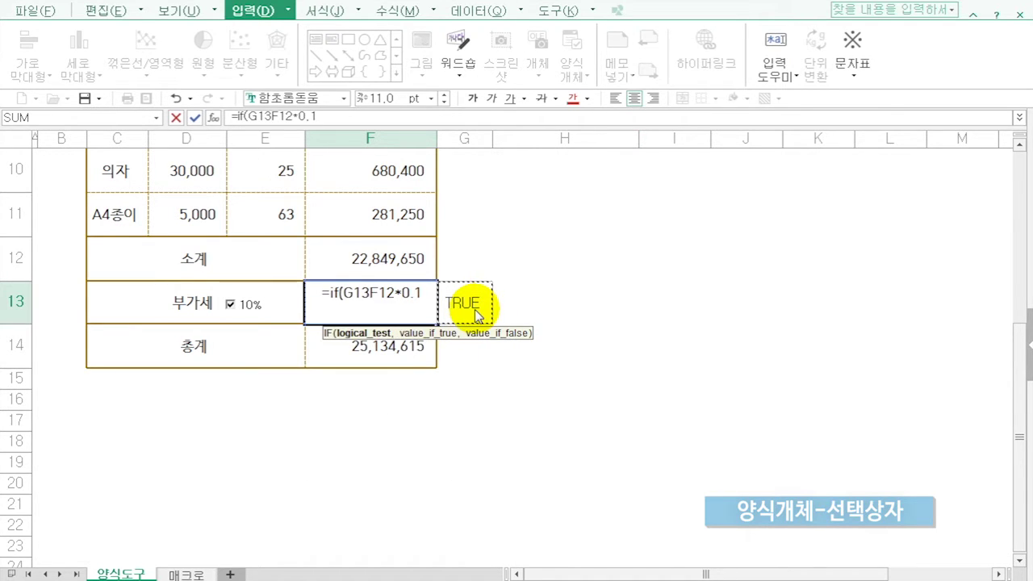
text(=true,)
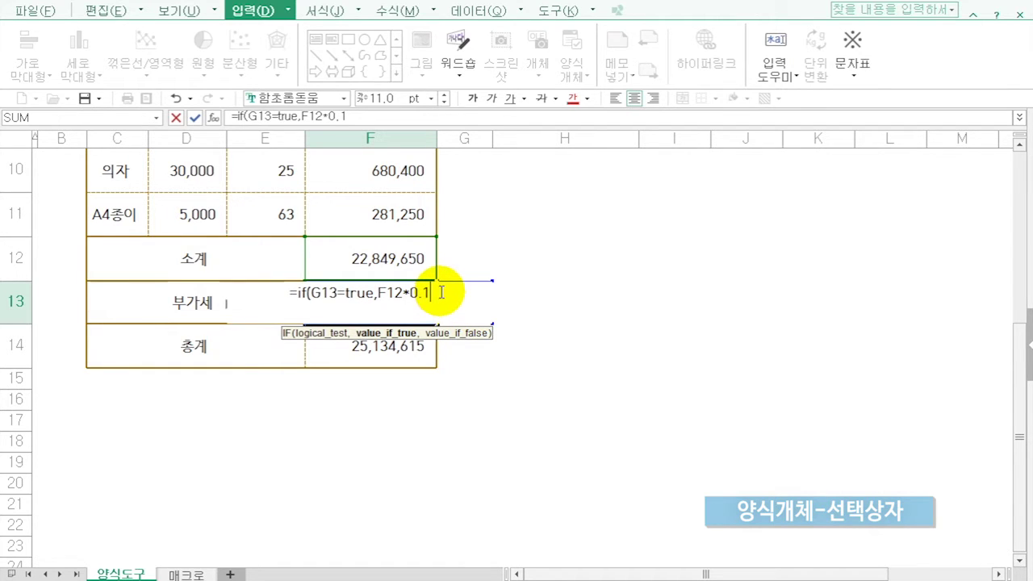
text(,0))
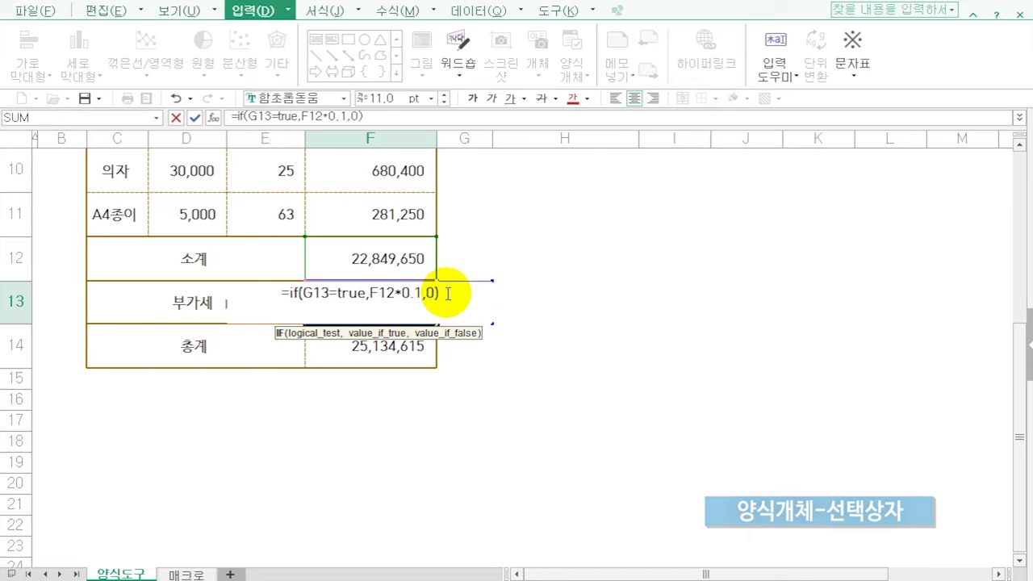
key(Return)
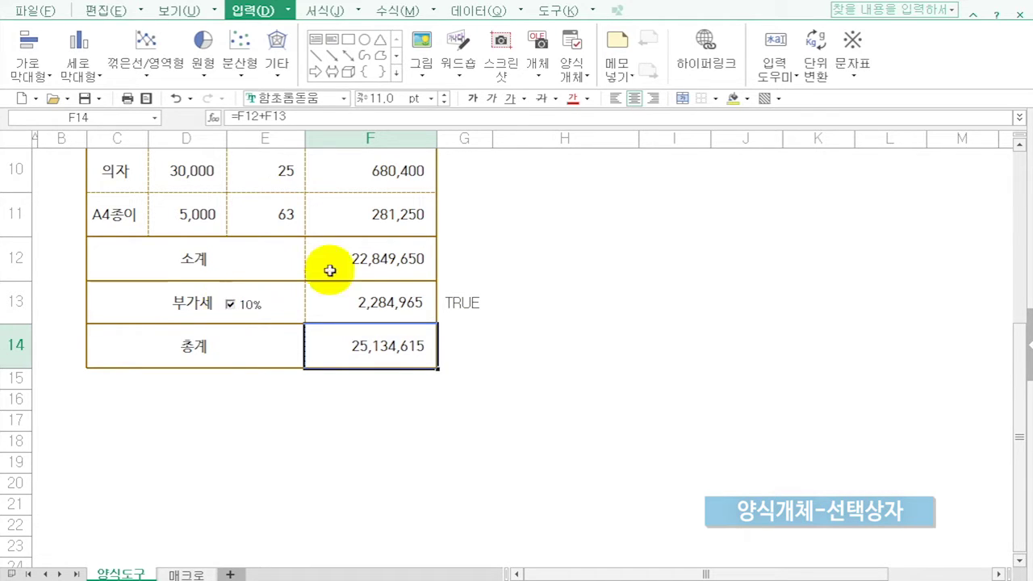
click(230, 307)
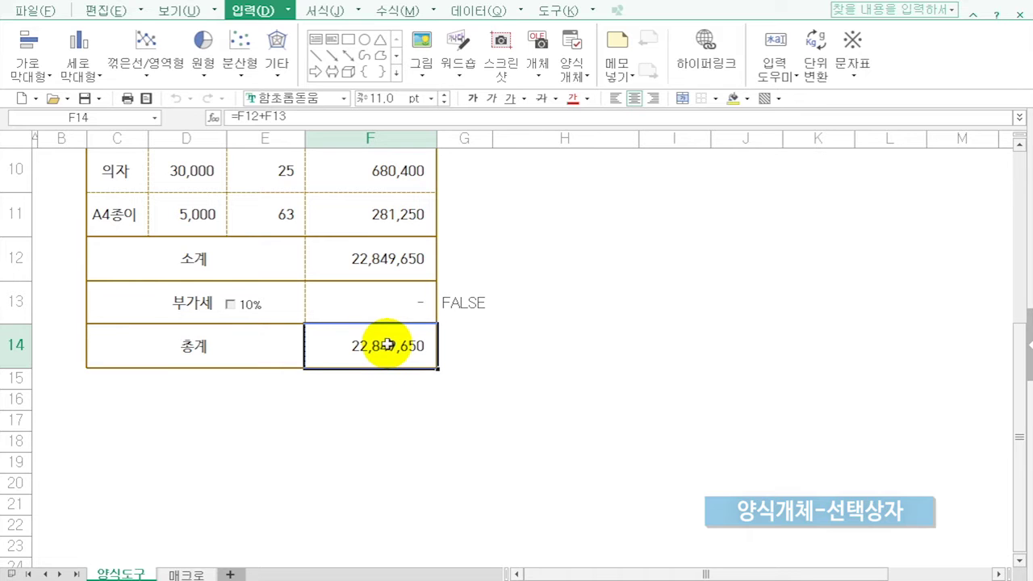
Hide columns G and H, which hold the linked-cell values, and deselect them.
scroll(387, 345, up, 3)
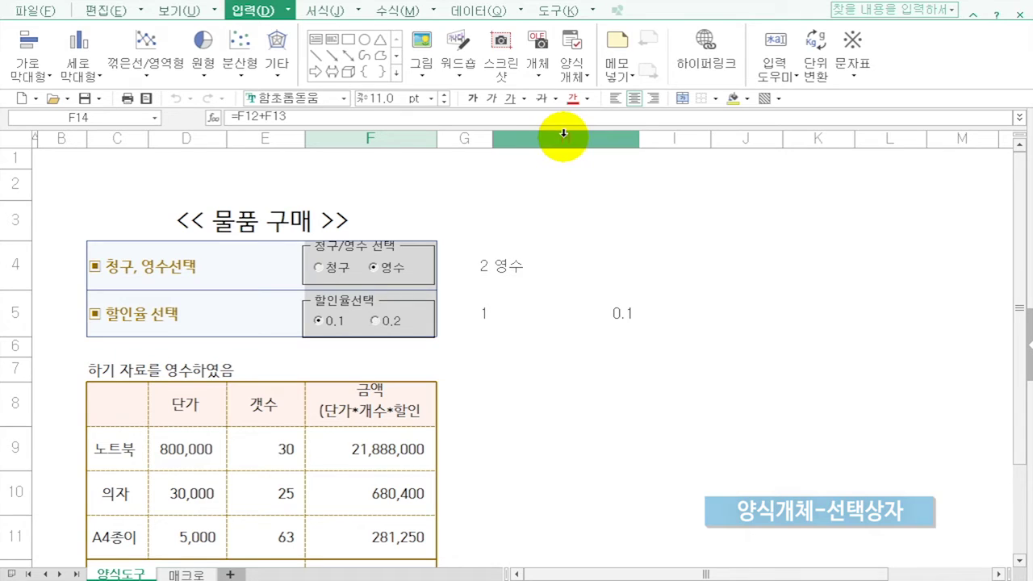
drag(467, 139, 541, 140)
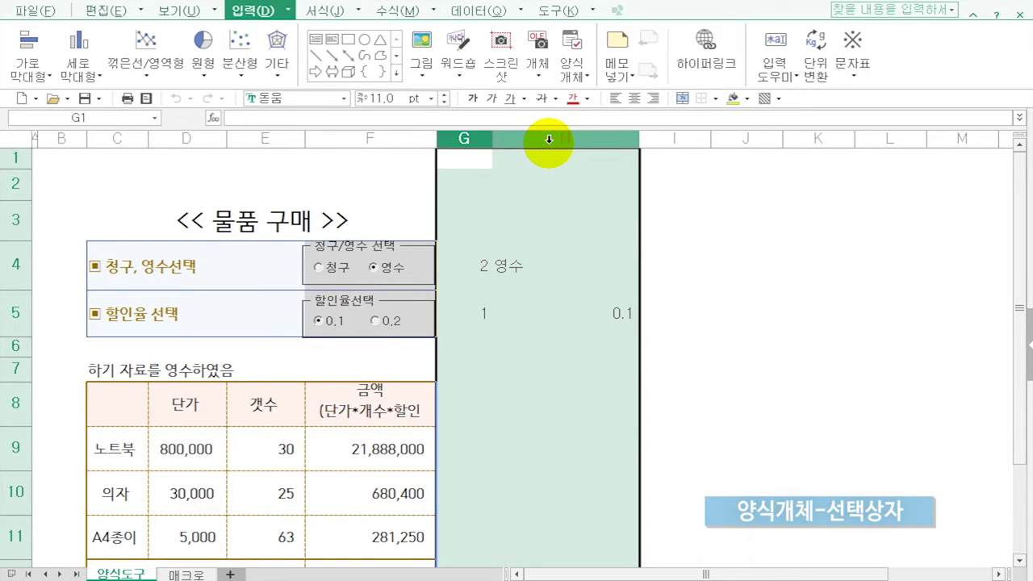
right_click(549, 140)
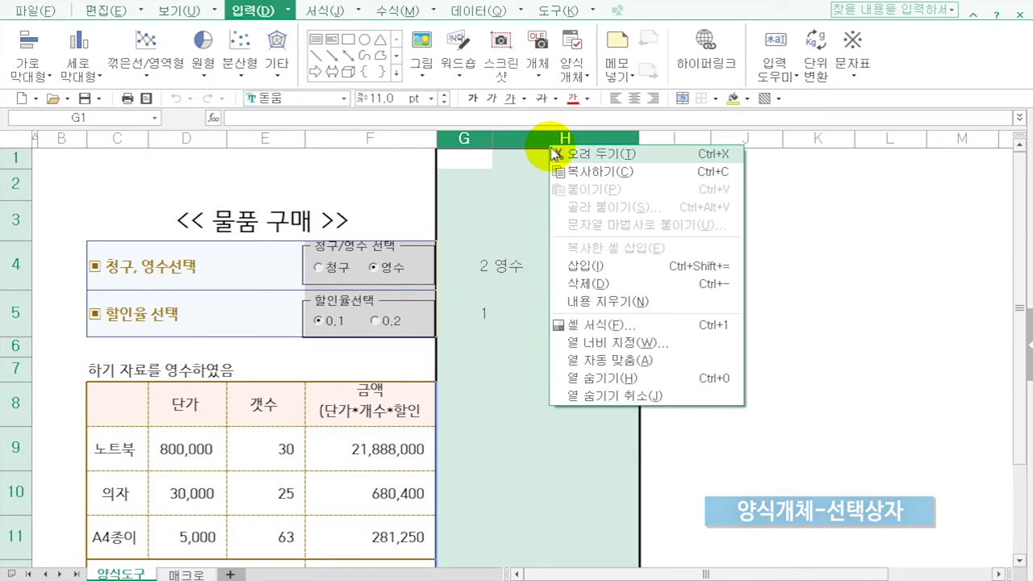
click(582, 378)
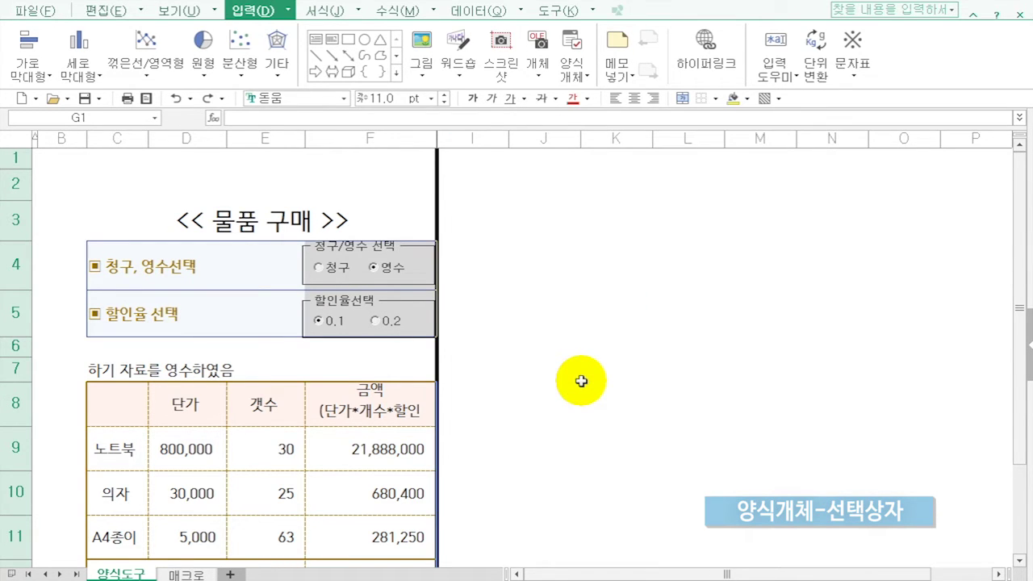
click(581, 381)
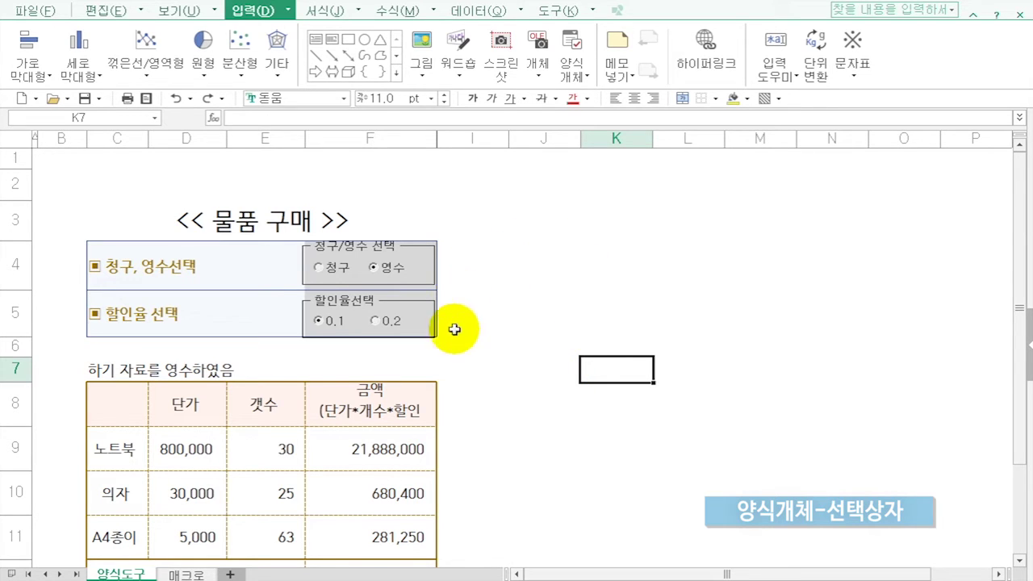
Test the form by choosing the 0.2 discount rate and 청구, and toggling the 10% 부가세 check box.
click(385, 321)
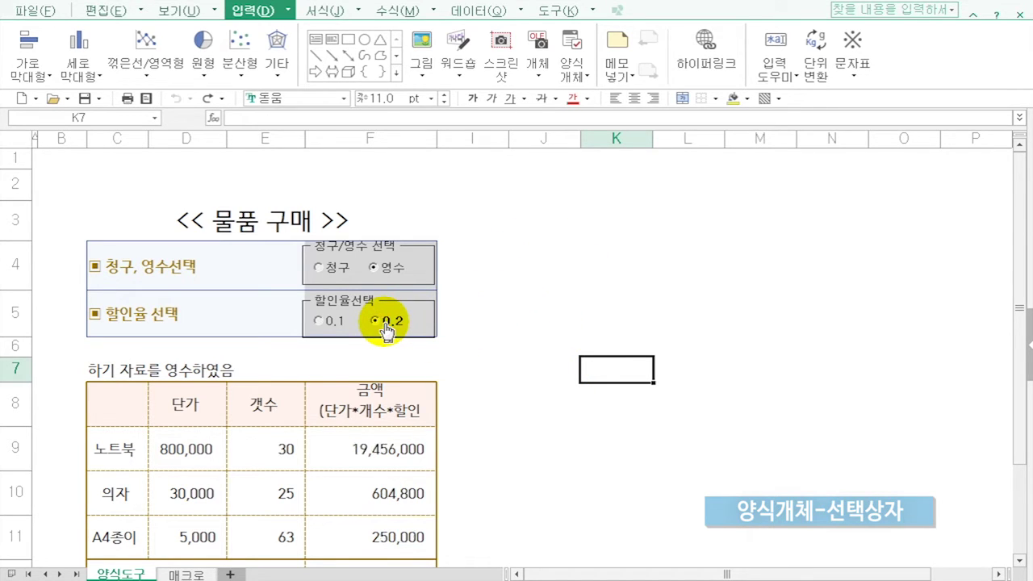
click(337, 272)
scroll(358, 411, down, 4)
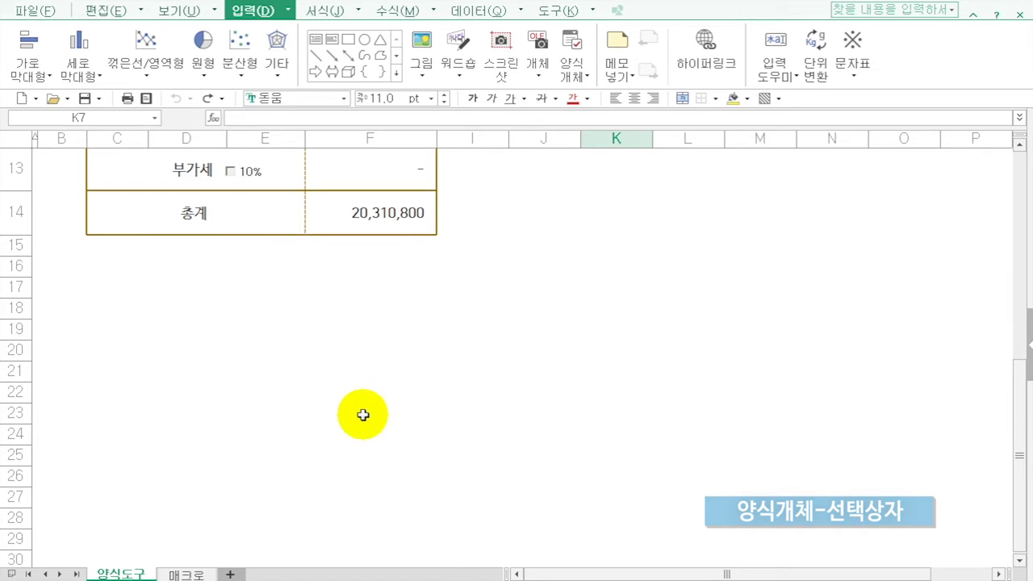
scroll(318, 318, up, 1)
click(231, 317)
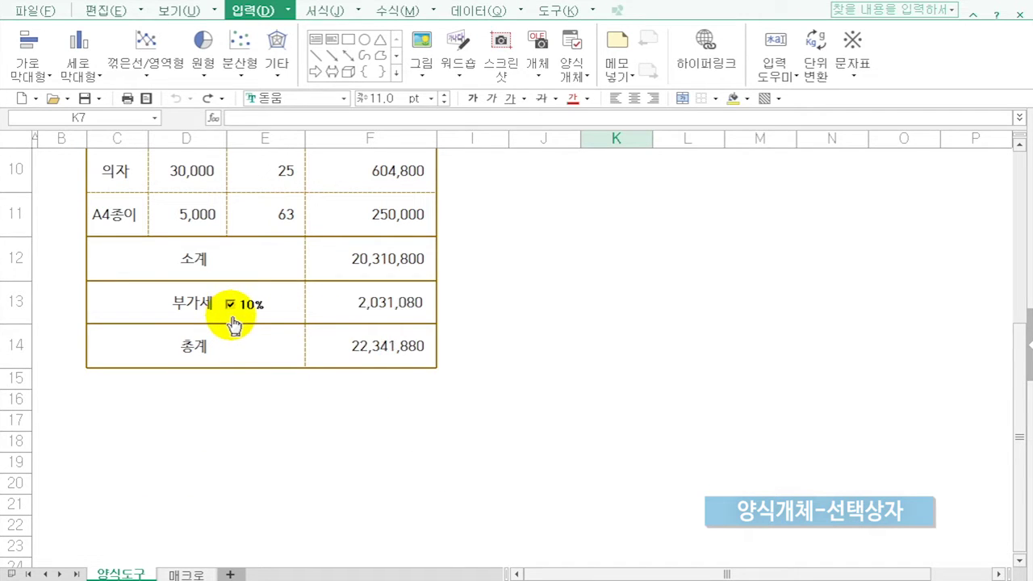
click(231, 319)
click(232, 319)
scroll(232, 317, up, 2)
scroll(232, 316, up, 1)
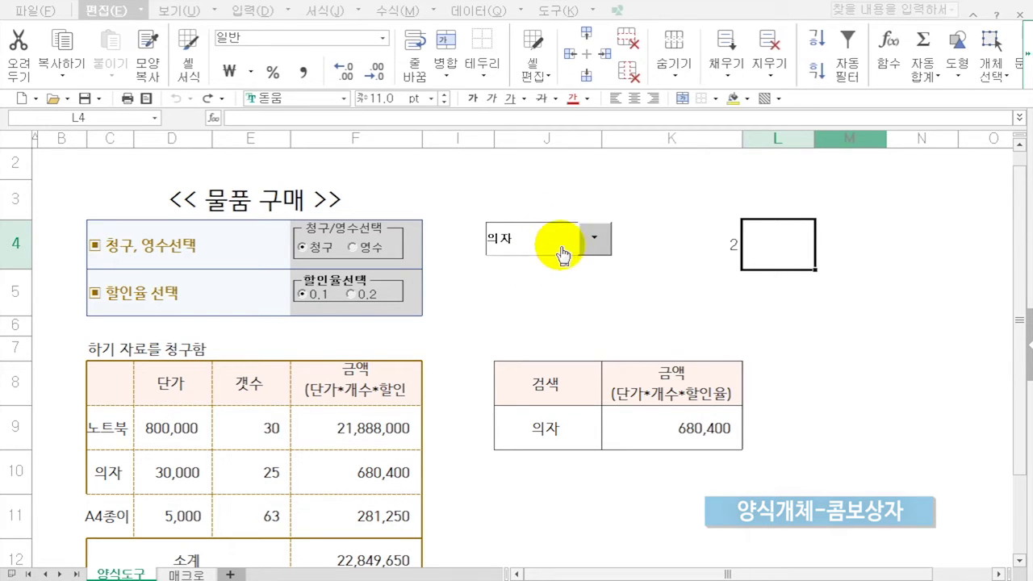
Test the existing item combo box by choosing 노트북 and then 의자, checking the search table against each choice.
click(593, 238)
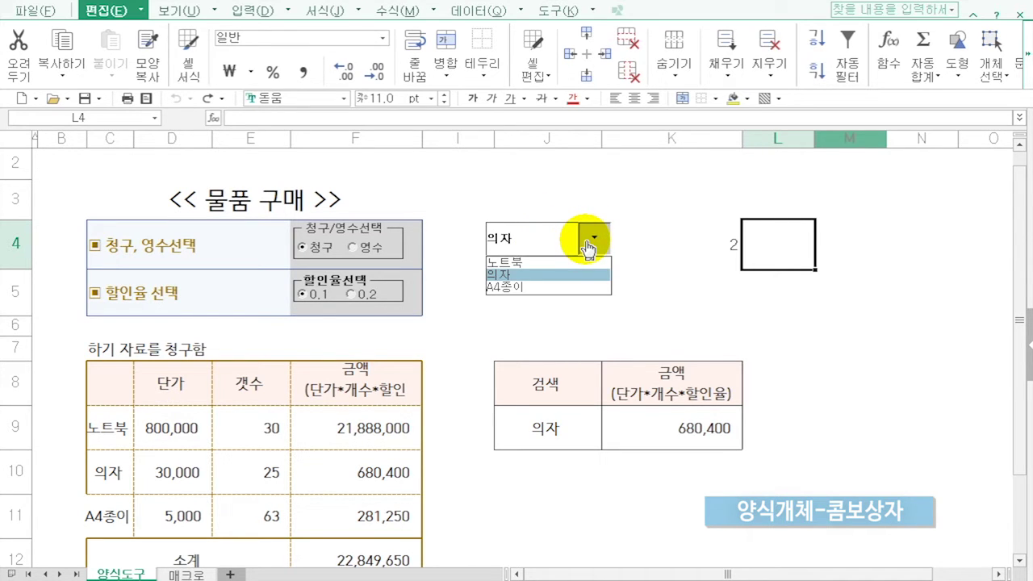
click(526, 261)
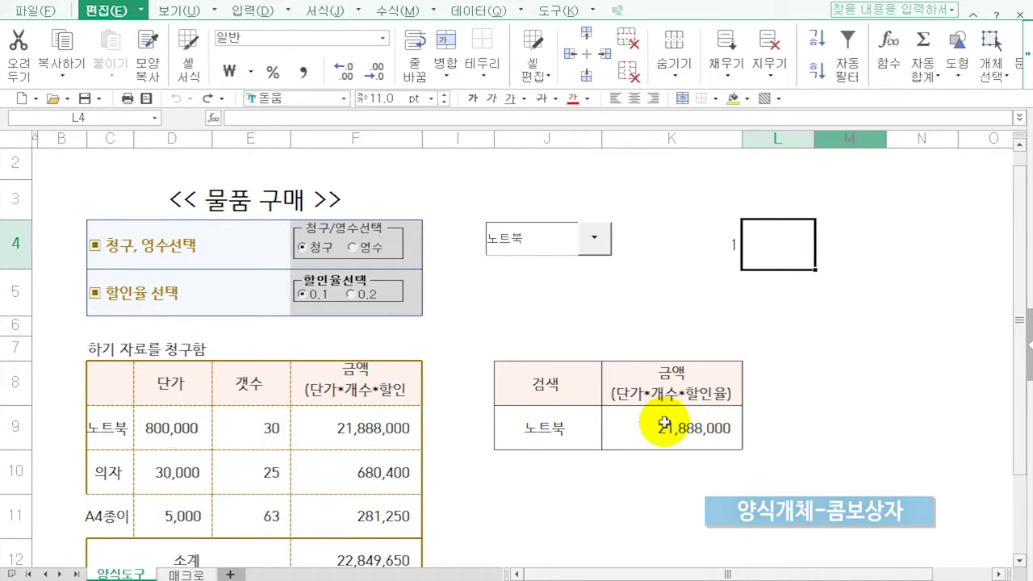
click(600, 242)
click(512, 273)
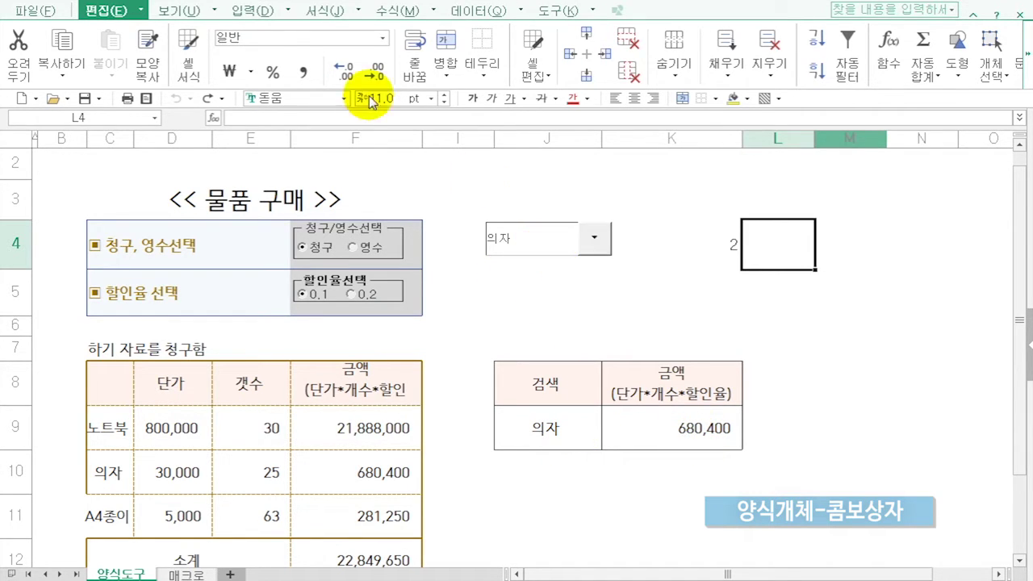
Insert a combo box (콤보 상자) form control across columns M and N, at about rows 6 and 7.
click(252, 11)
click(575, 72)
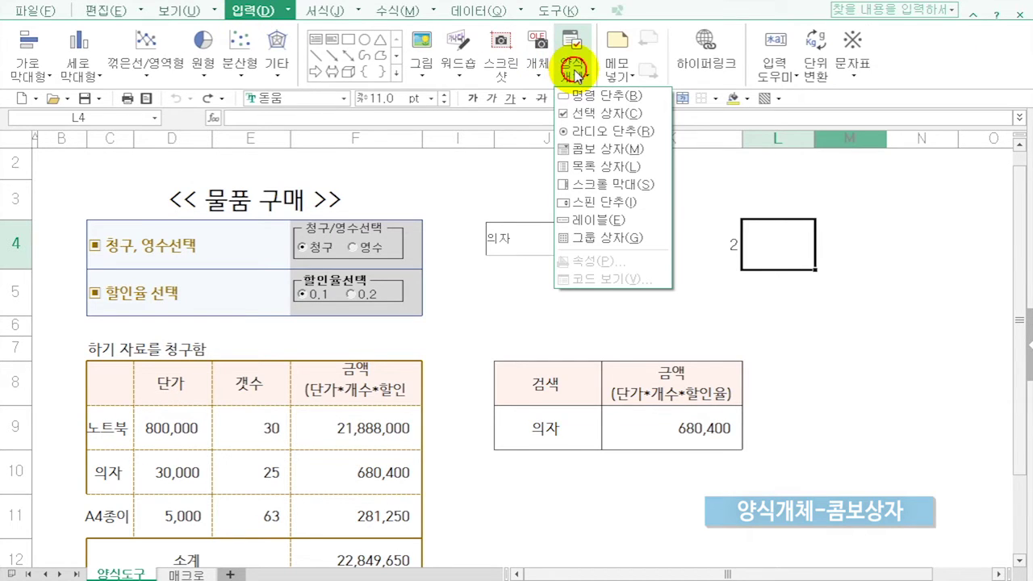
click(599, 152)
drag(812, 312, 961, 345)
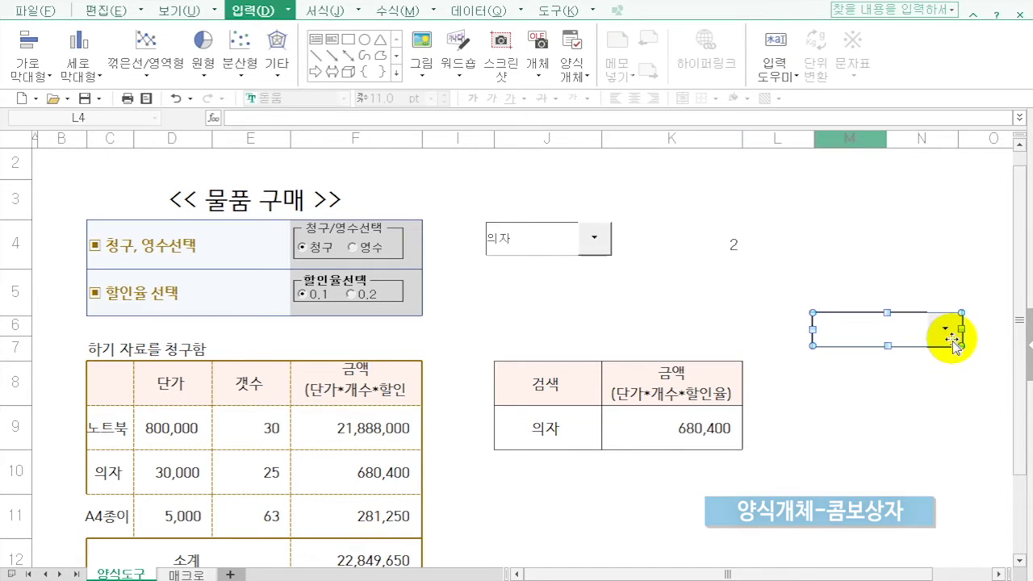
Set the new combo box's input range to the item names in C9:C11 and its linked cell to O6.
right_click(833, 324)
click(855, 334)
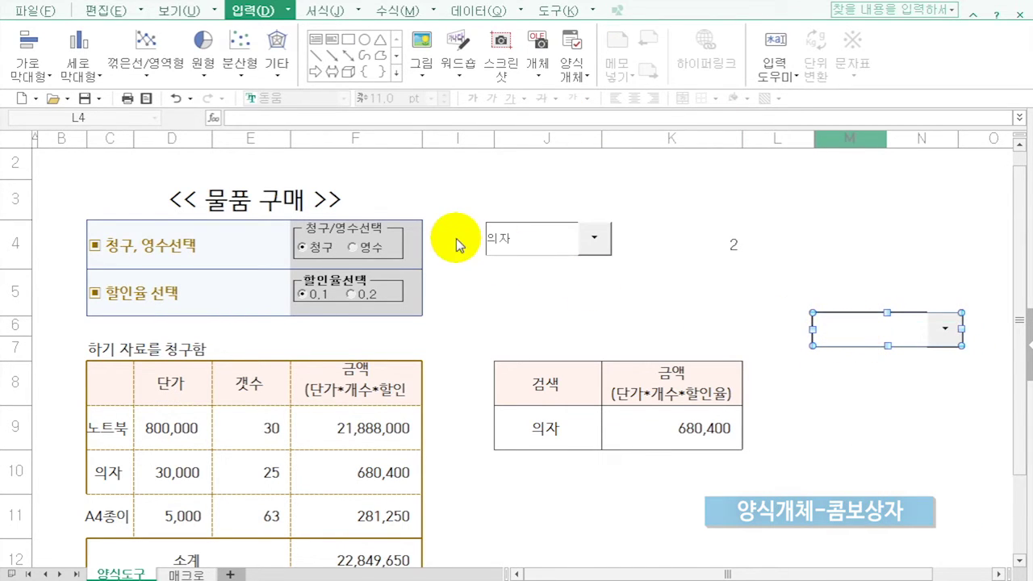
click(336, 48)
click(343, 100)
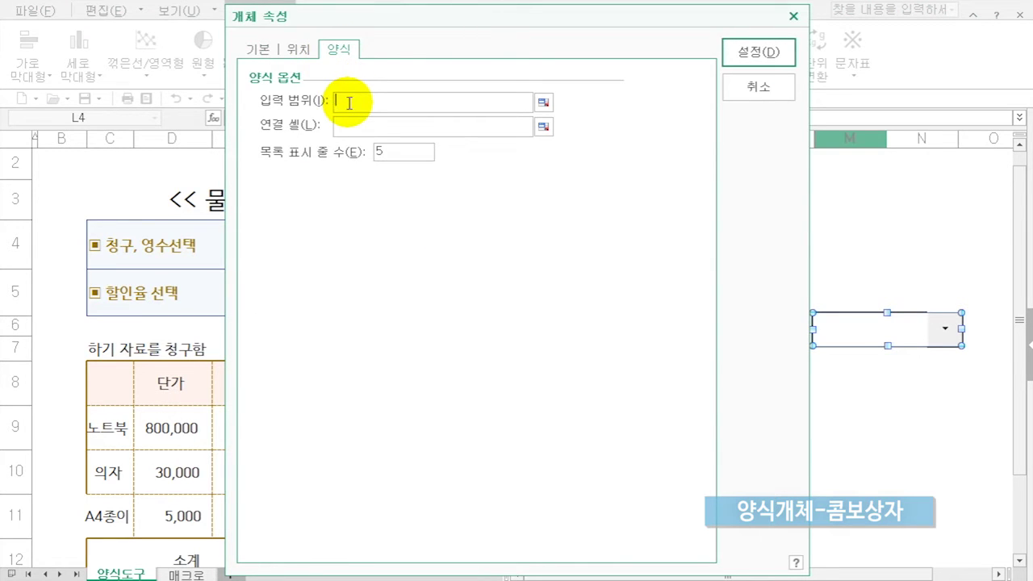
drag(108, 426, 108, 517)
click(374, 127)
click(977, 332)
click(758, 52)
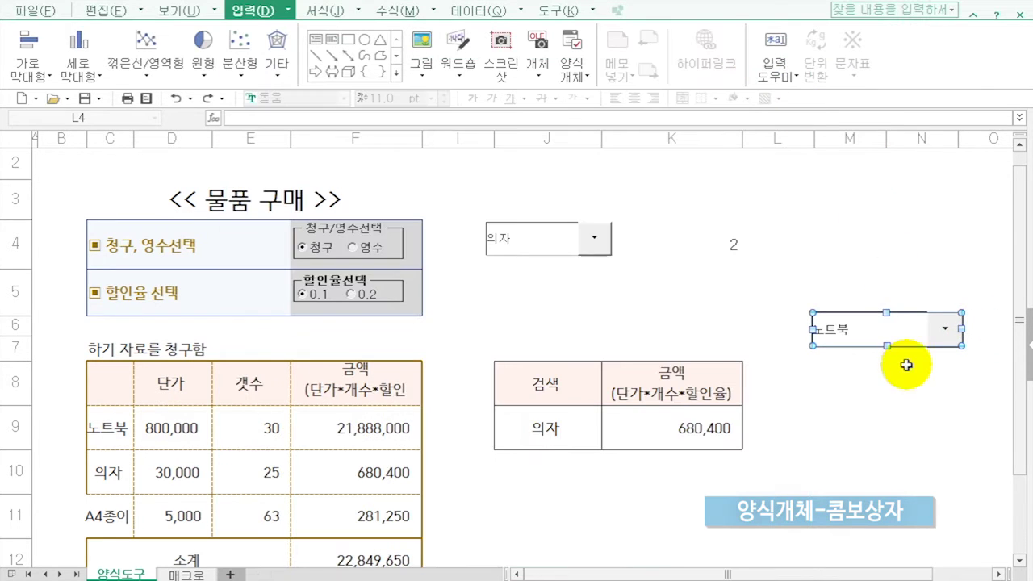
Deselect the new combo box and test it by choosing 의자 from its list.
click(916, 375)
click(942, 331)
key(Escape)
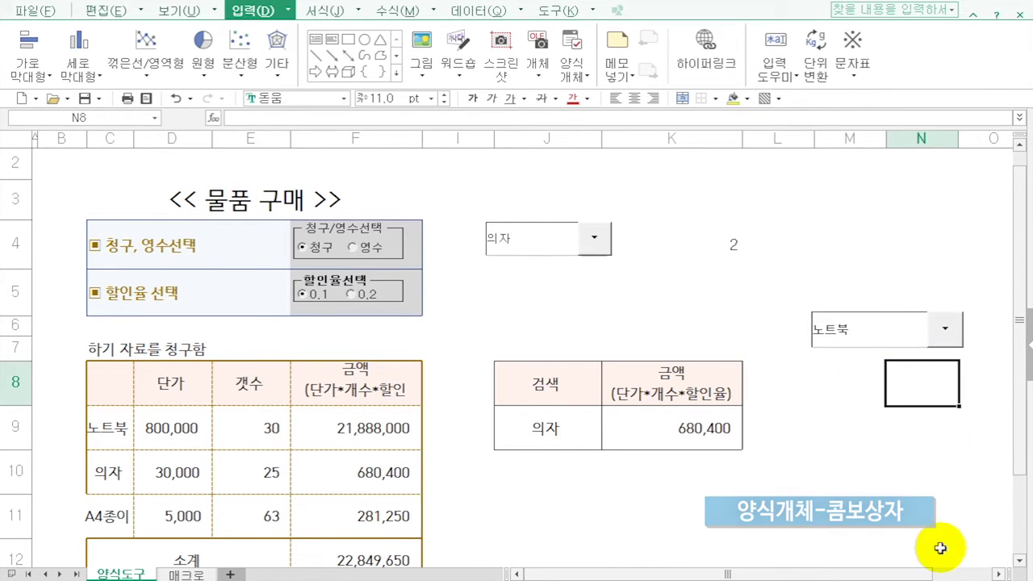
drag(887, 572, 923, 560)
click(763, 329)
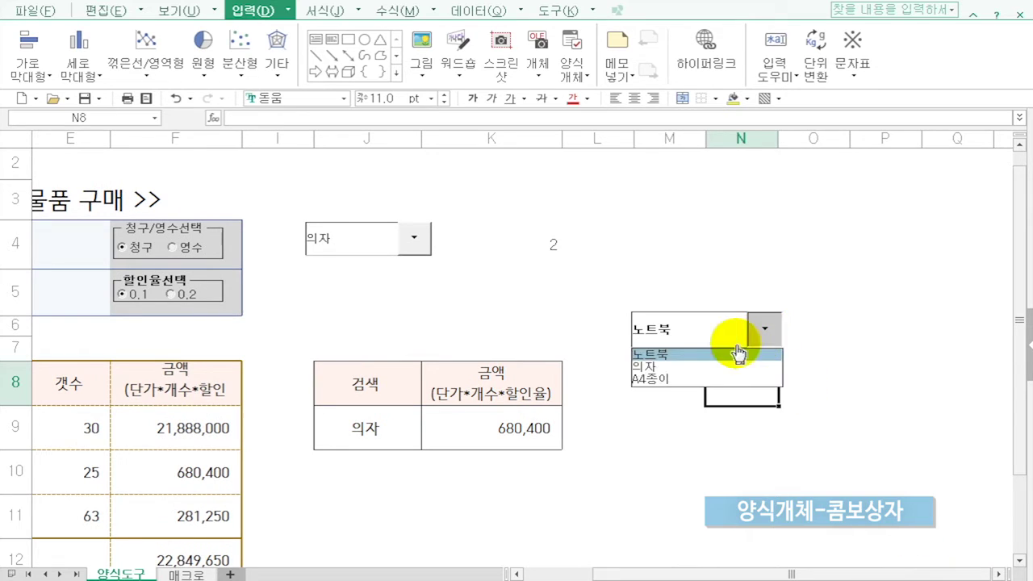
click(689, 368)
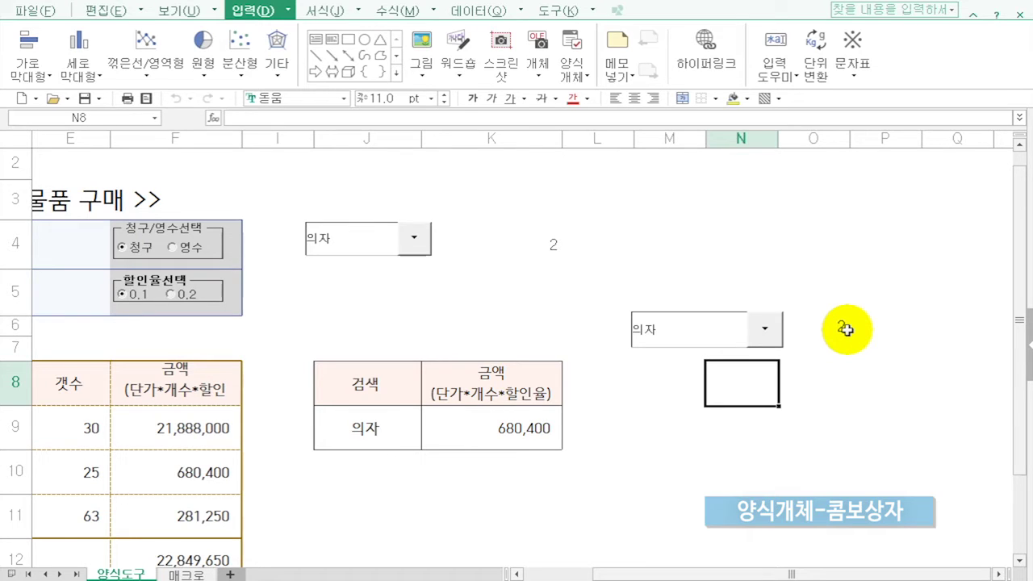
Examine the search formulas in J9 and K9 and the first combo box's linked cell K4.
click(376, 426)
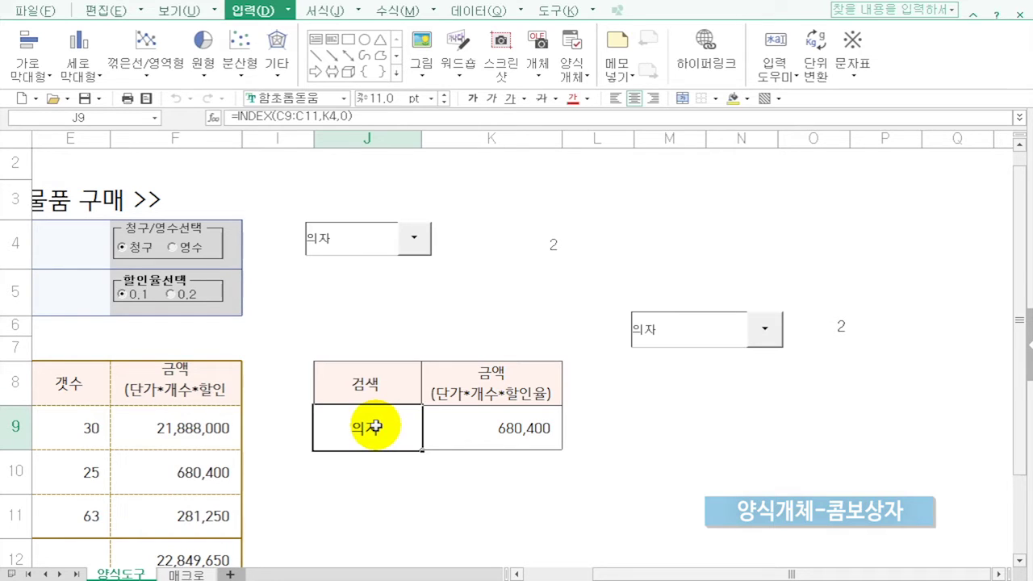
click(464, 435)
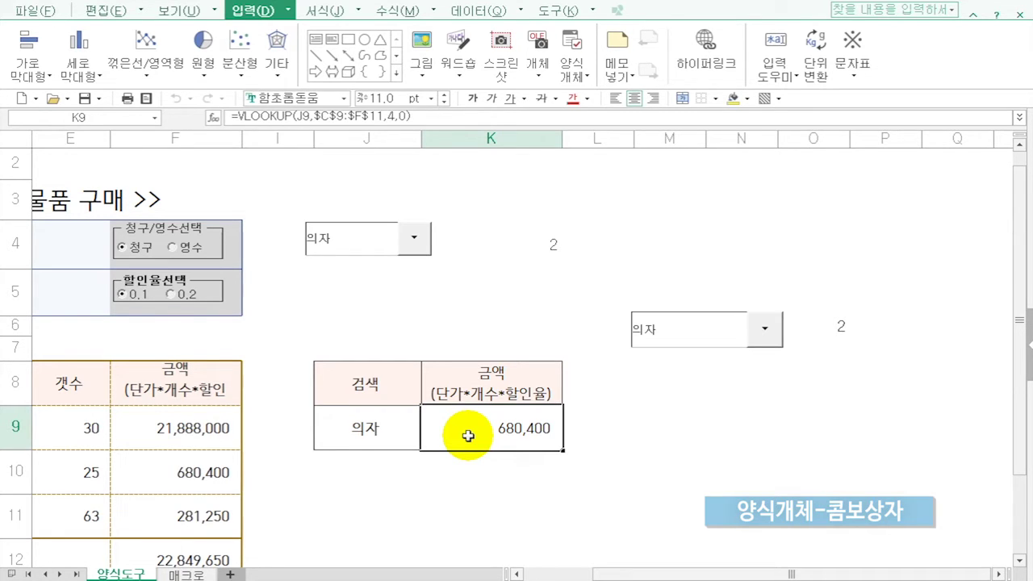
click(543, 246)
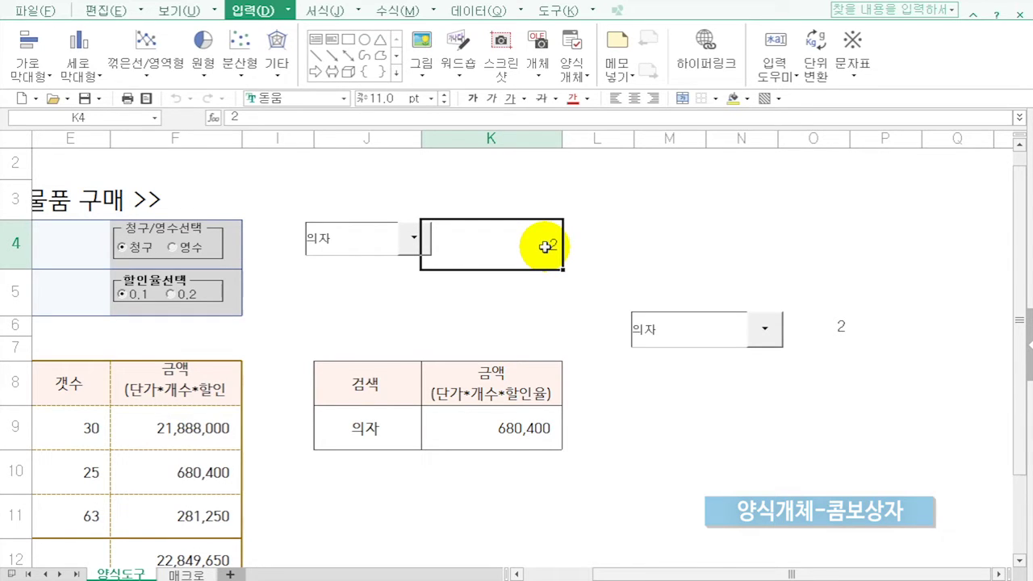
Hide the linked value in K4 by giving the cell the custom number format ;;;.
click(532, 137)
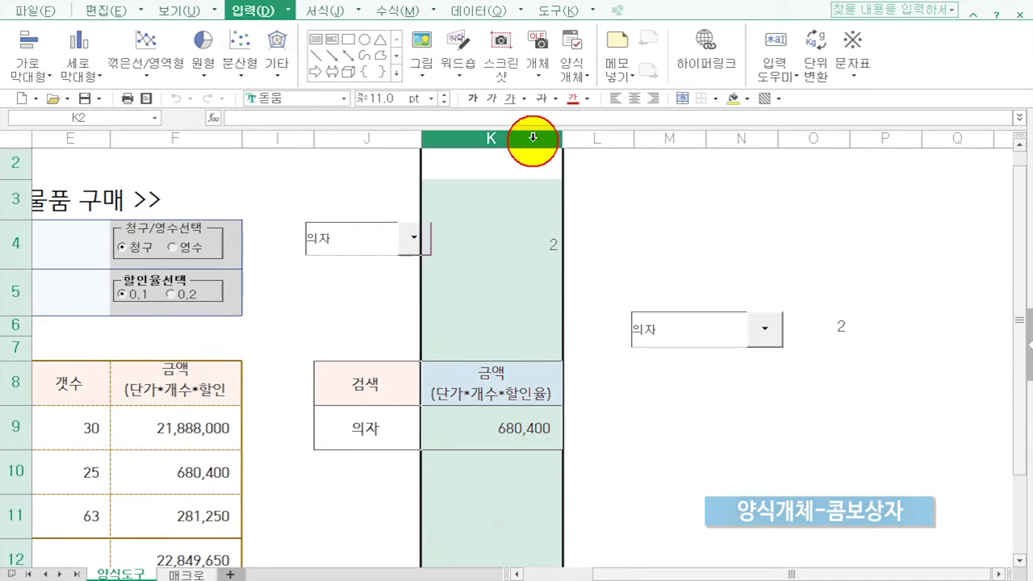
click(545, 240)
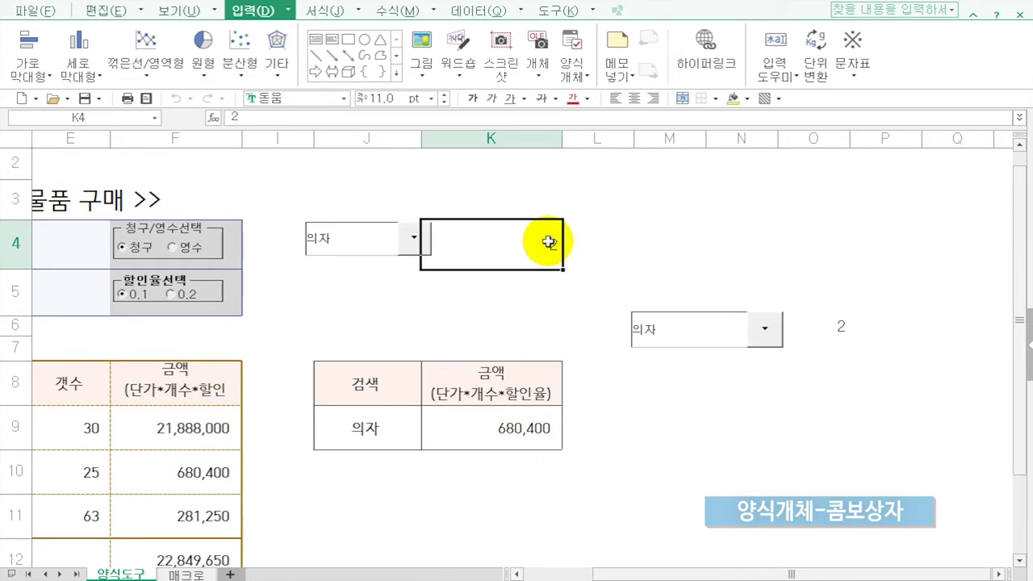
right_click(549, 243)
click(613, 551)
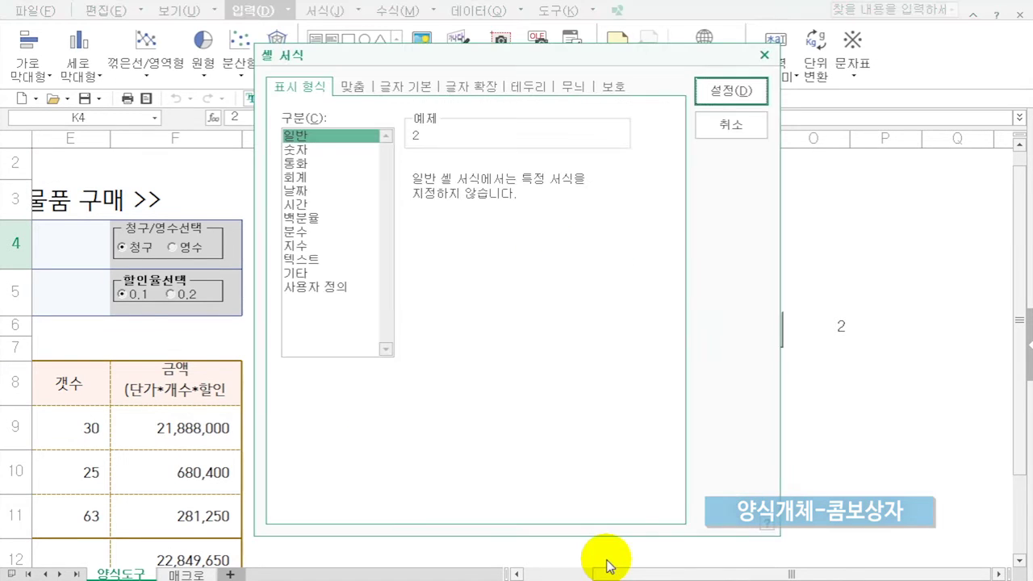
click(321, 287)
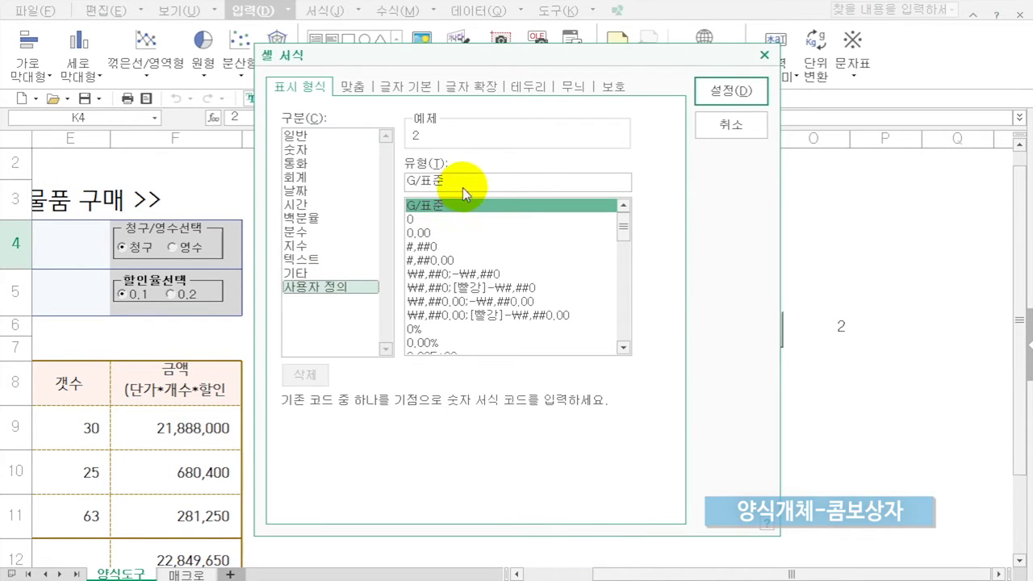
text(;;;)
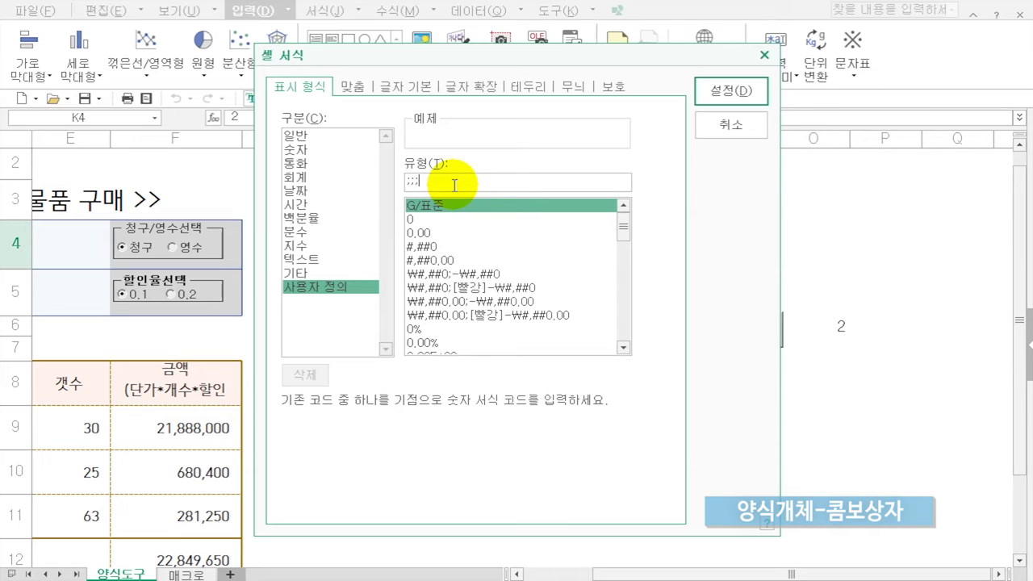
click(721, 96)
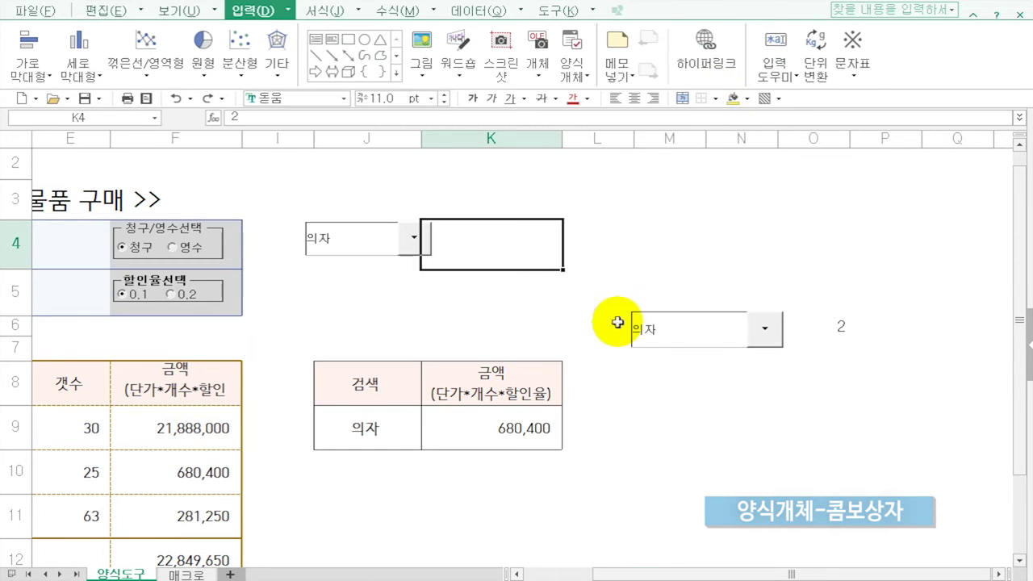
Check K4's displayed and stored content after the custom format, then deselect the cell.
click(575, 310)
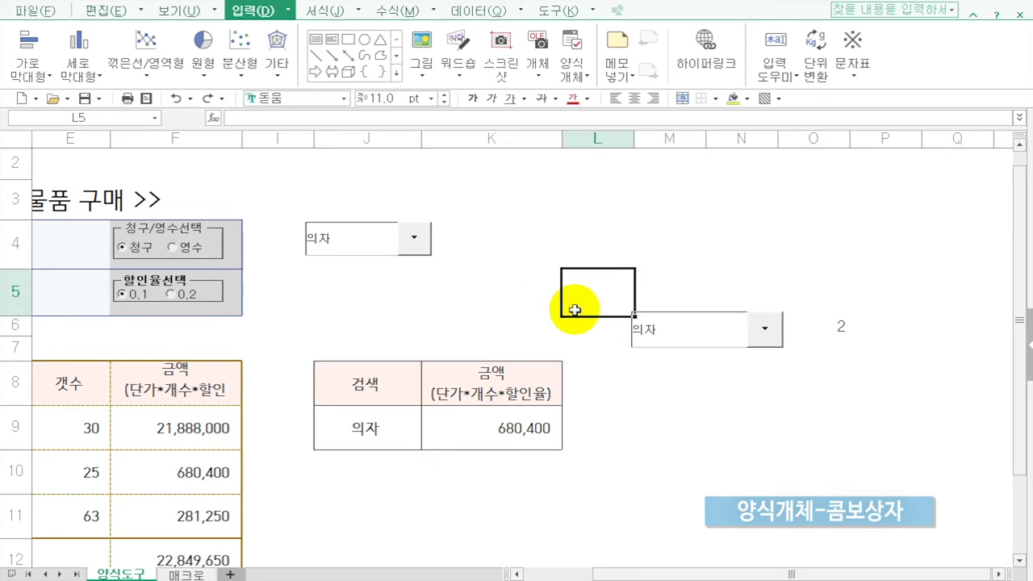
click(515, 248)
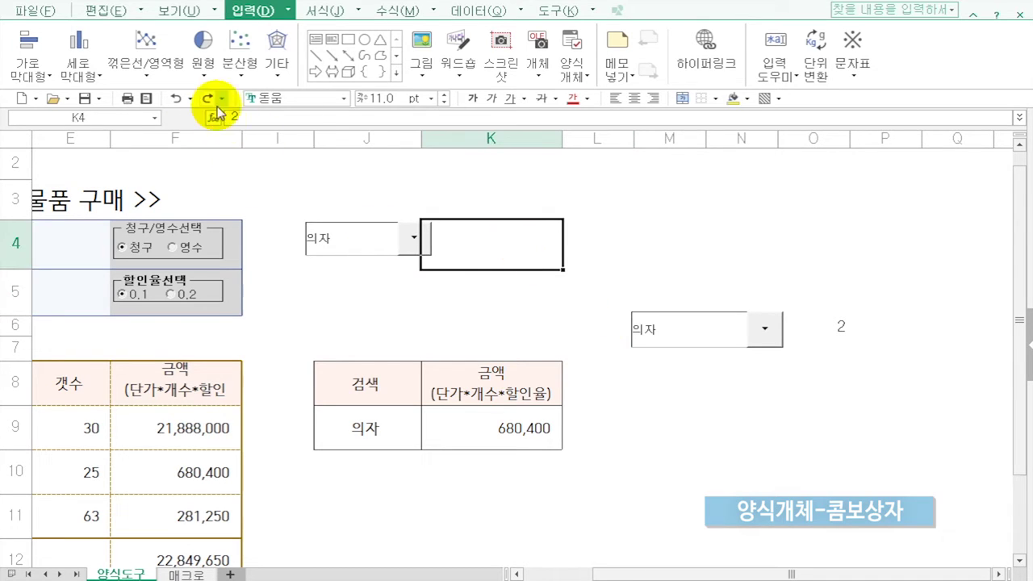
click(659, 408)
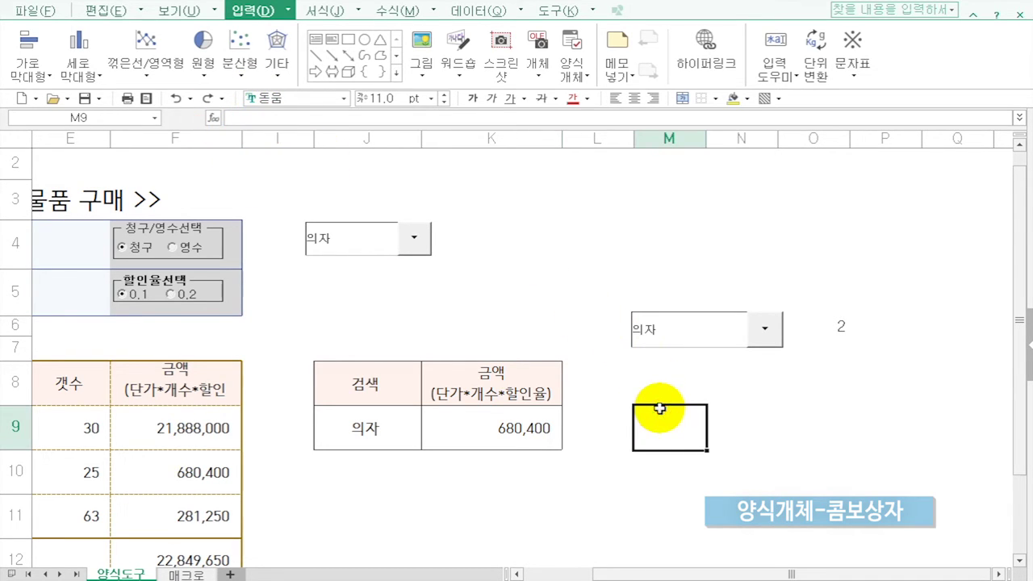
Switch to the 매크로 sheet and hide the 단가 and 갯수 columns, D and E.
click(188, 574)
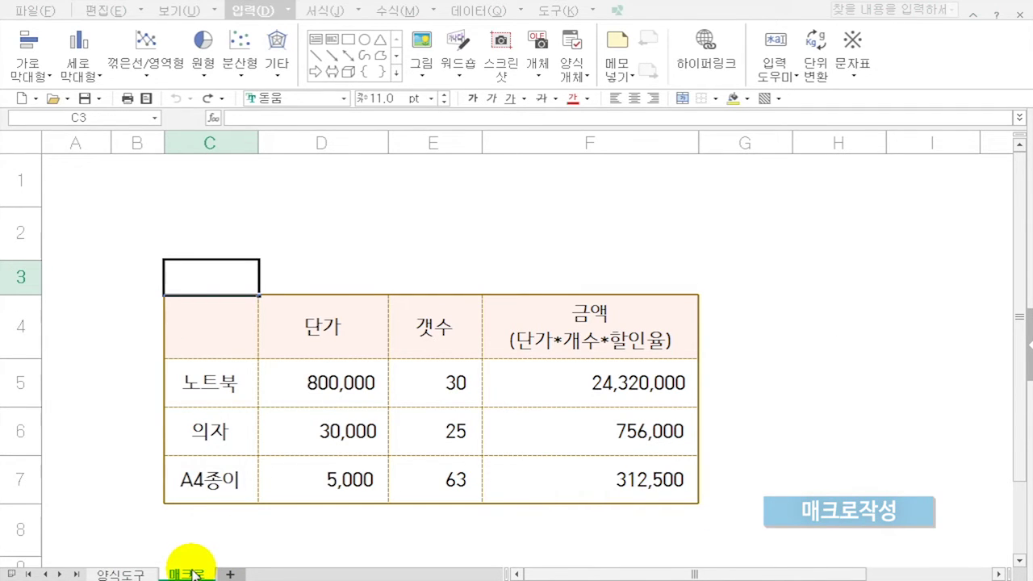
drag(355, 143, 426, 143)
right_click(427, 143)
click(418, 380)
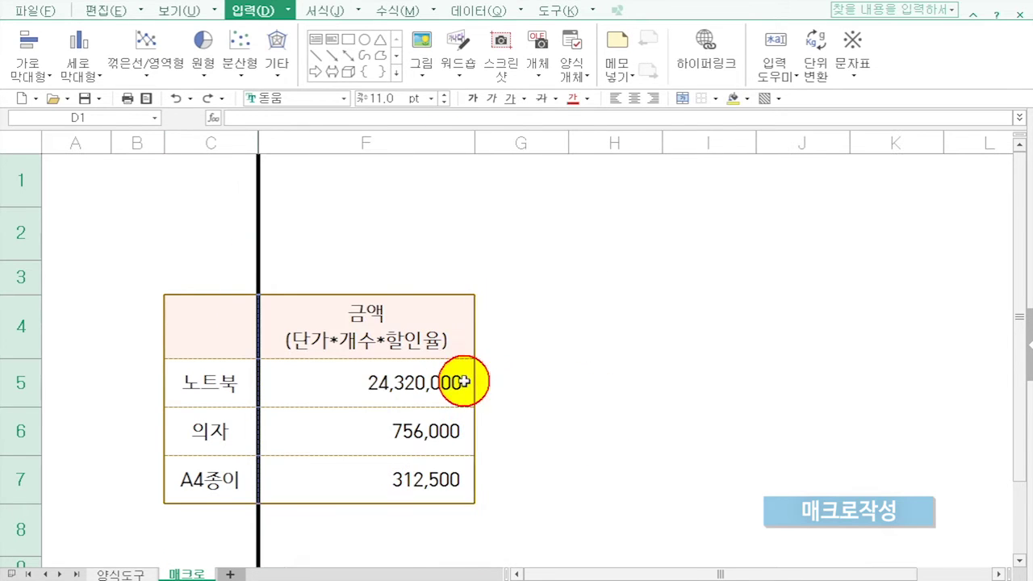
Unhide columns D and E between C and F, and clear the column selection.
drag(211, 143, 318, 138)
right_click(320, 135)
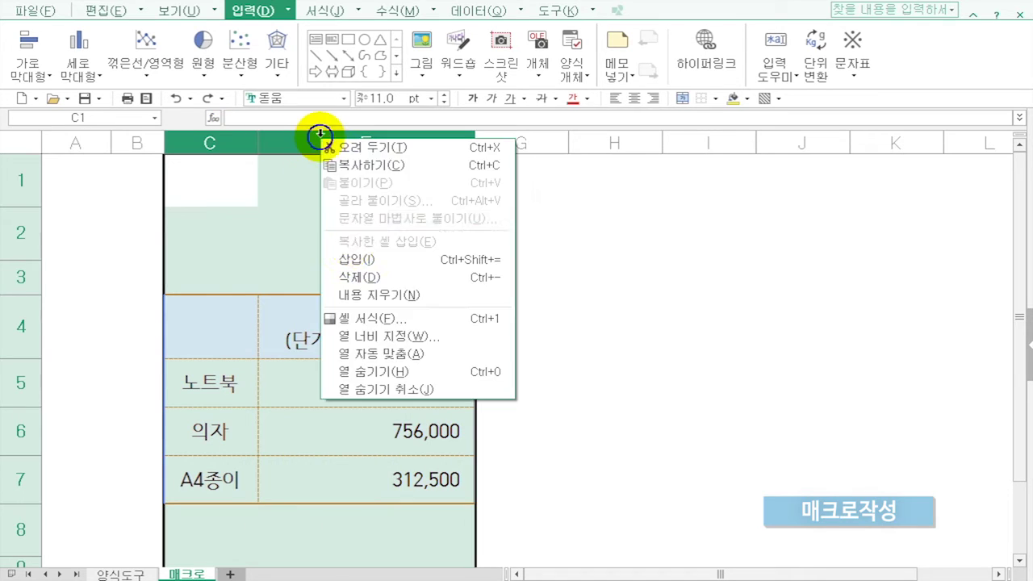
click(364, 388)
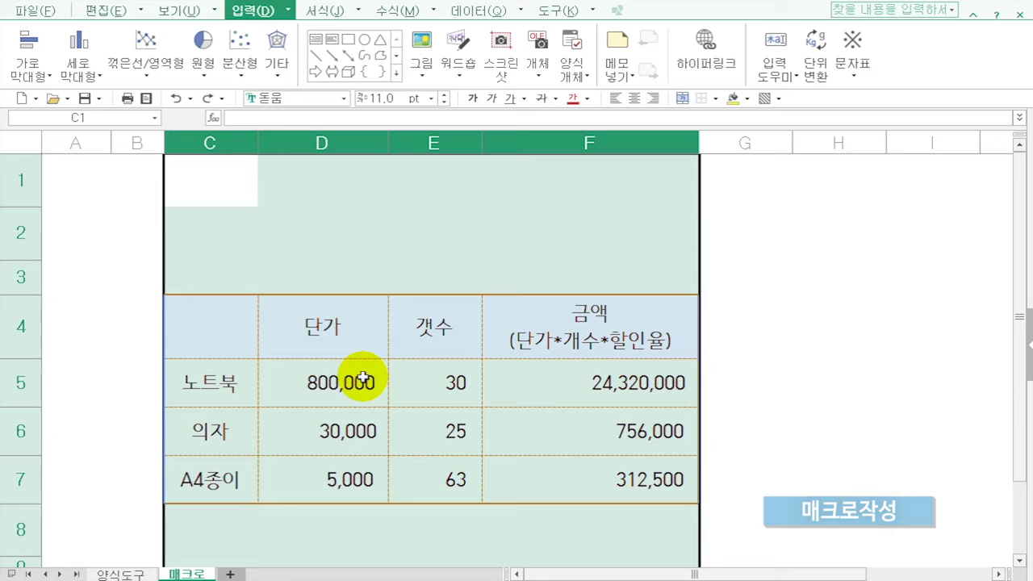
click(351, 266)
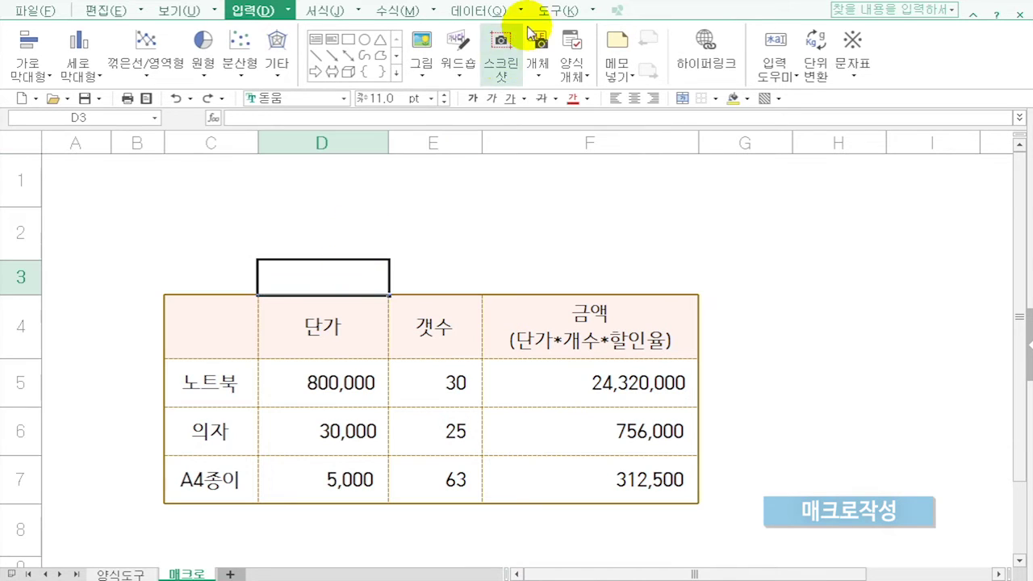
Start recording a new macro named hidden, stored in the current workbook.
click(554, 13)
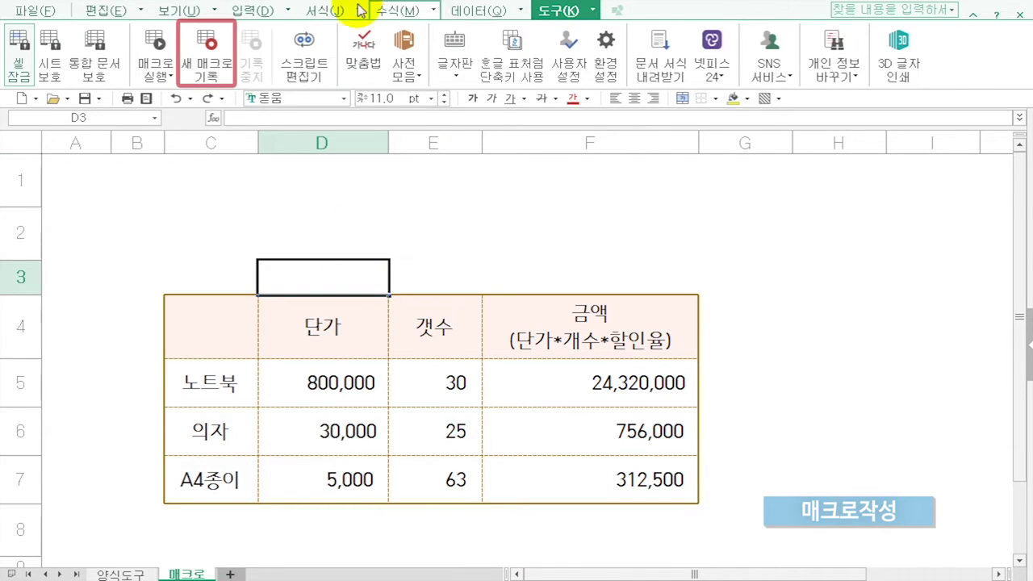
click(206, 71)
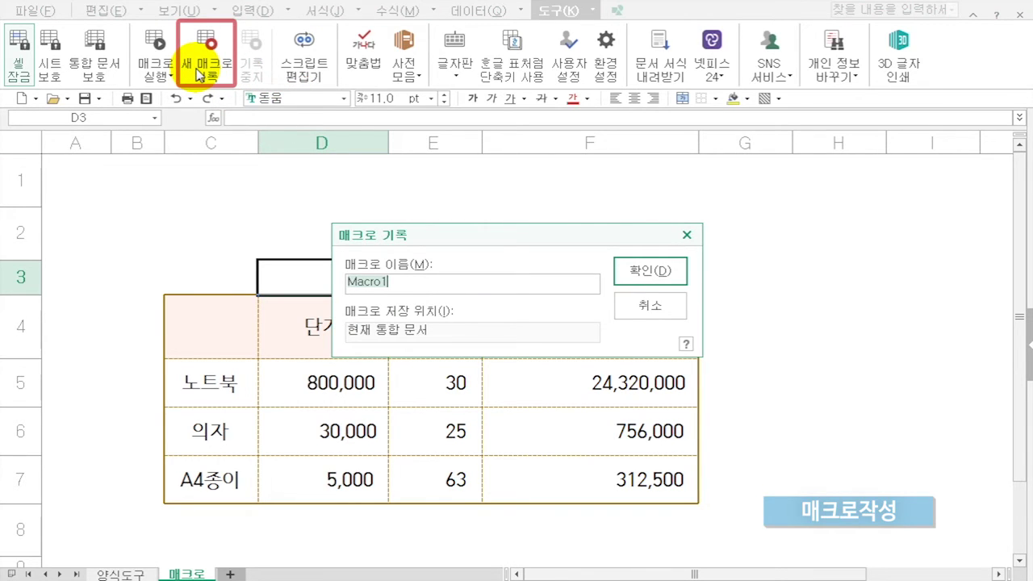
text(ㅗㅁ)
key(BackSpace)
key(BackSpace)
text(hidden)
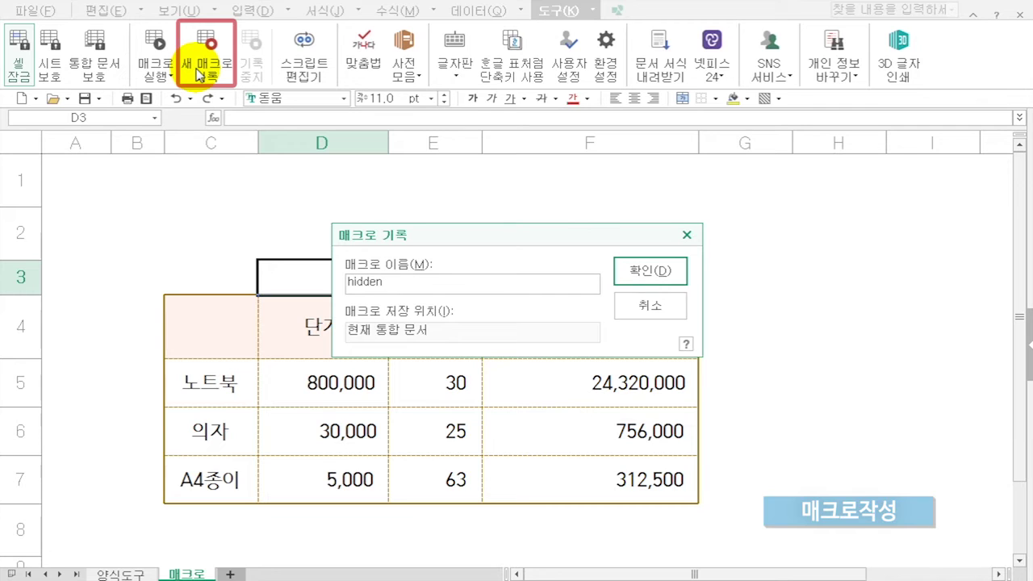
click(635, 270)
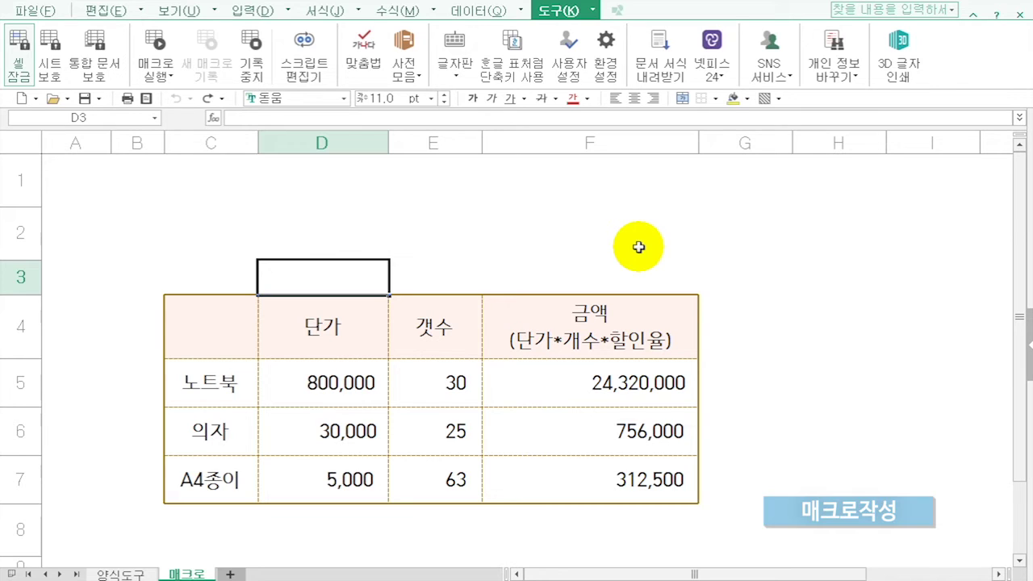
Hide the 단가 and 갯수 columns, D and E, as the recorded action of the hidden macro.
drag(347, 143, 433, 138)
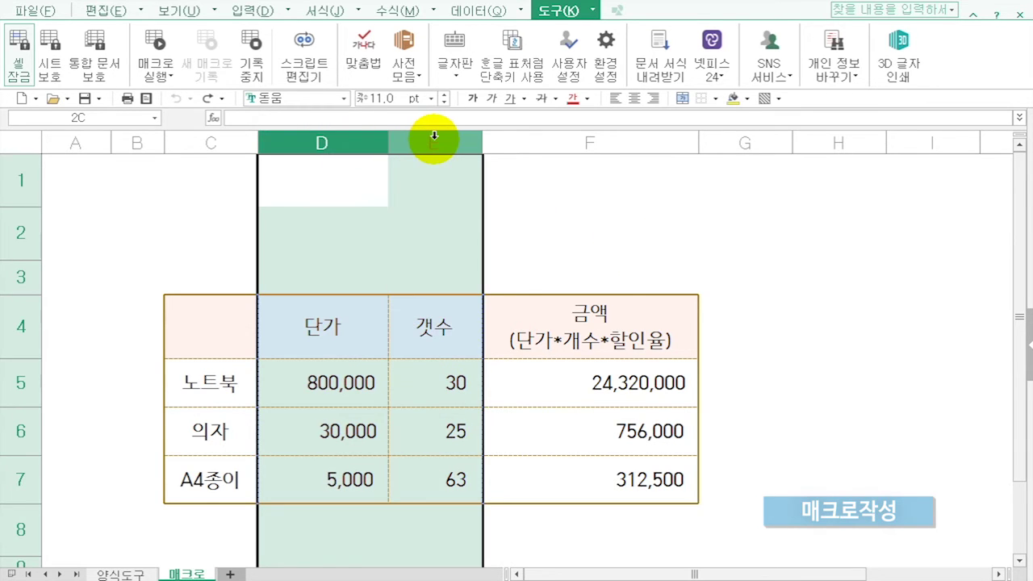
right_click(435, 138)
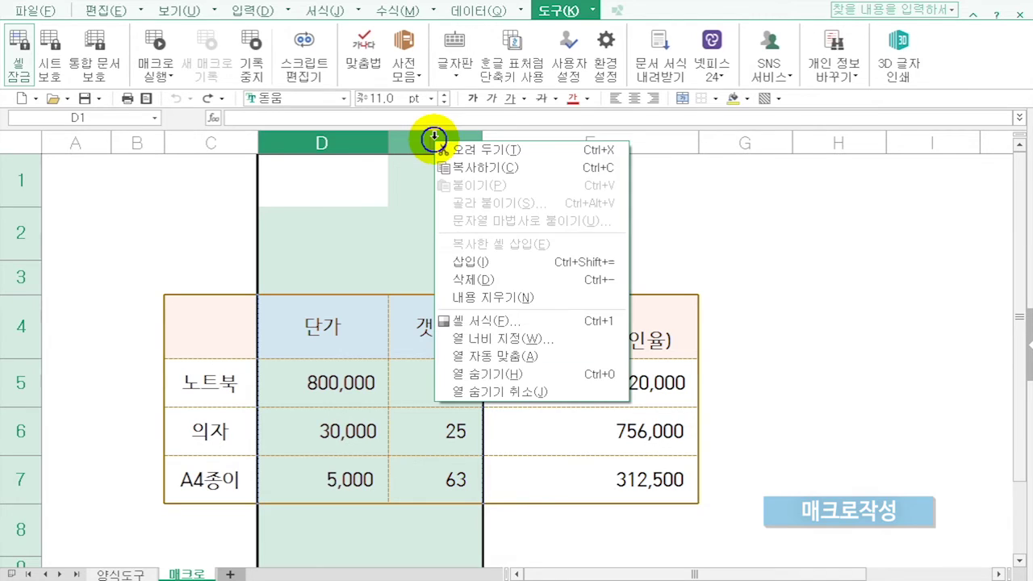
click(480, 374)
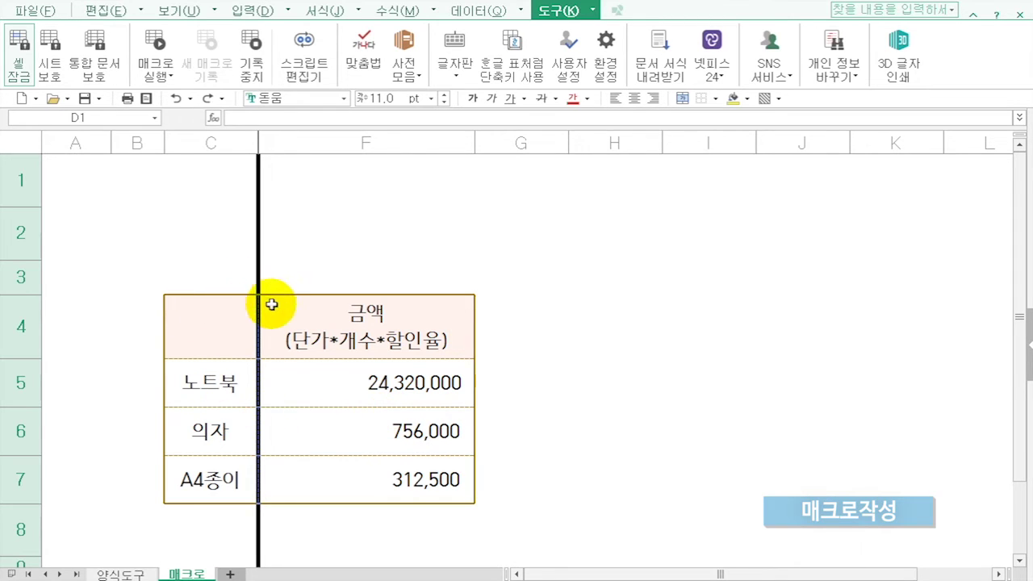
Stop recording the hidden macro and start recording a new macro named show in the current workbook.
click(247, 73)
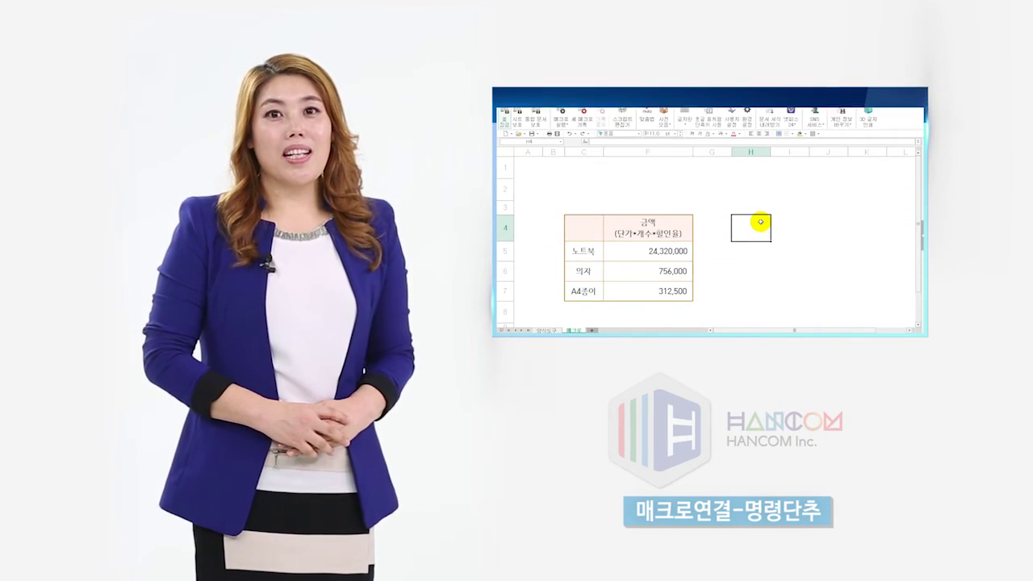
click(578, 121)
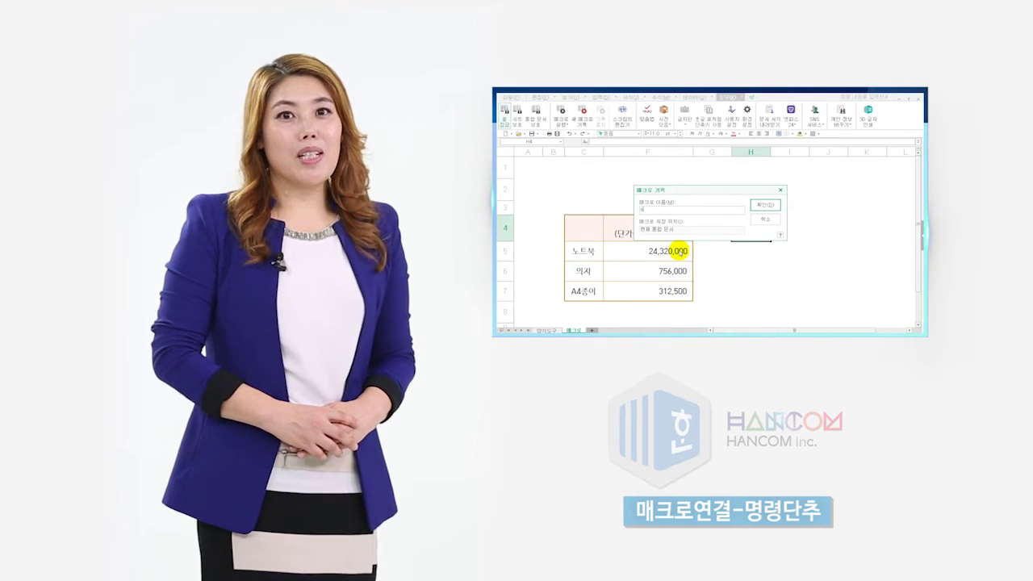
key(Return)
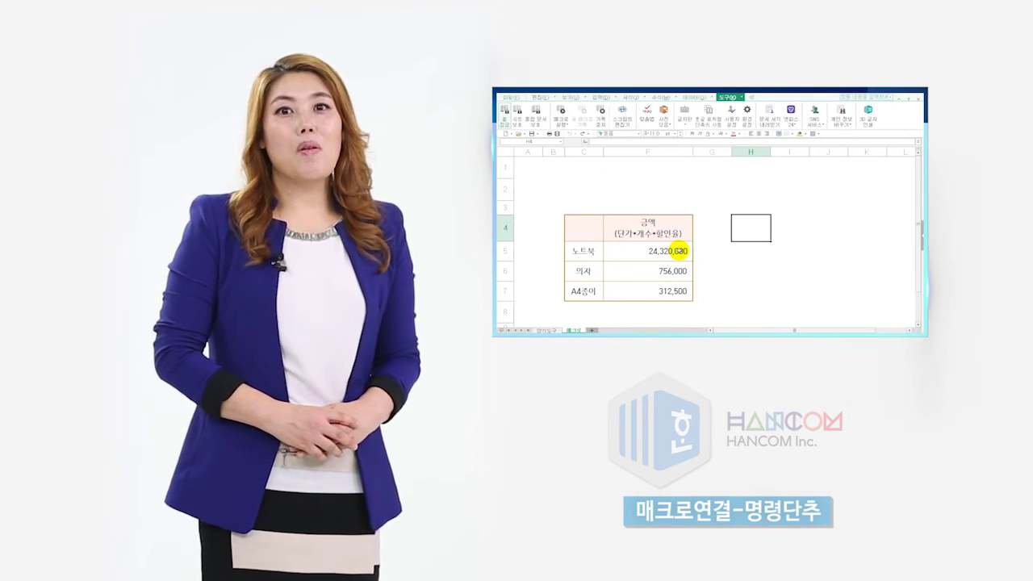
Unhide columns D and E between C and F and select cell C2 as the recorded actions of the show macro.
drag(584, 152, 617, 147)
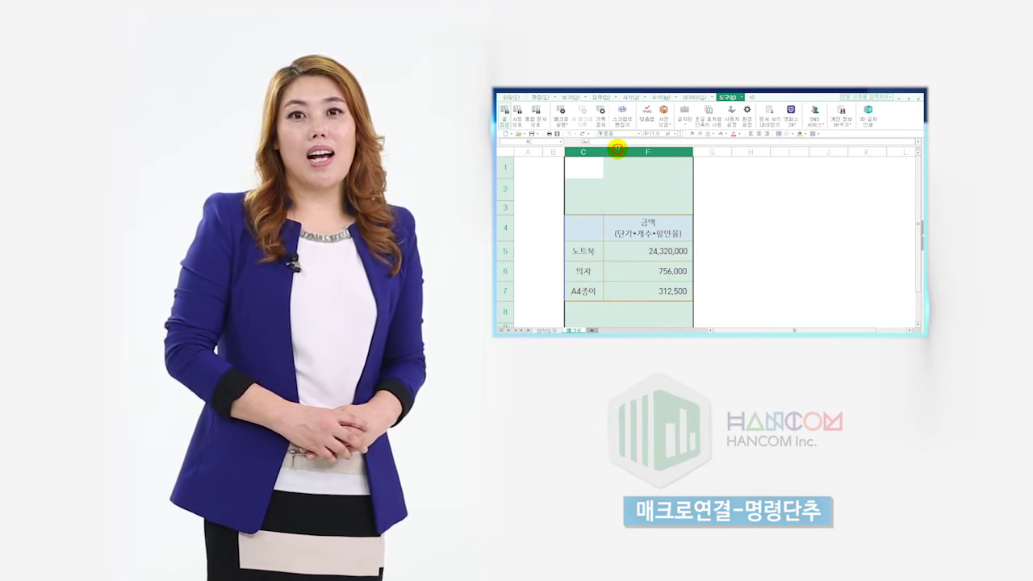
right_click(623, 148)
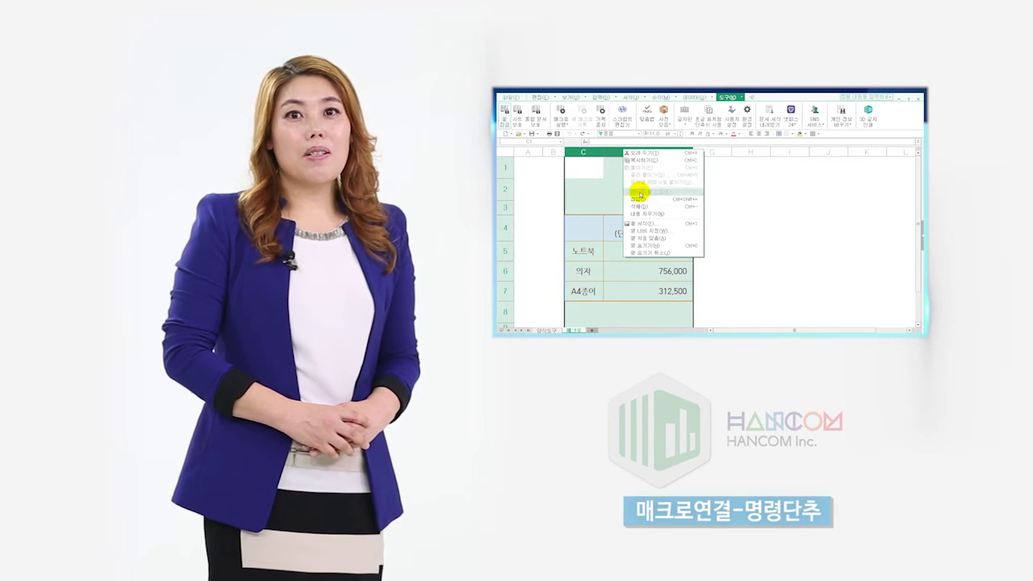
click(639, 253)
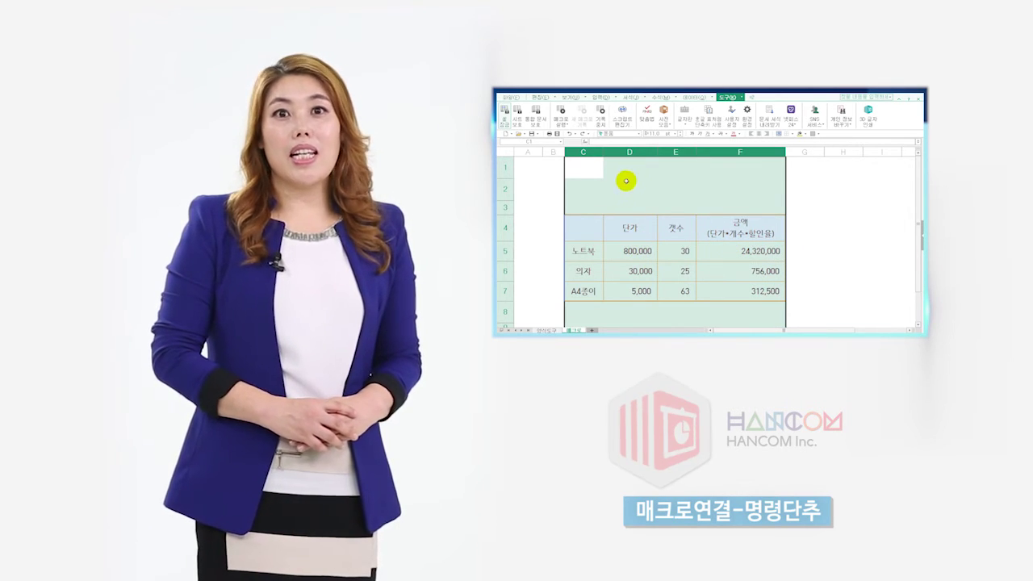
click(586, 186)
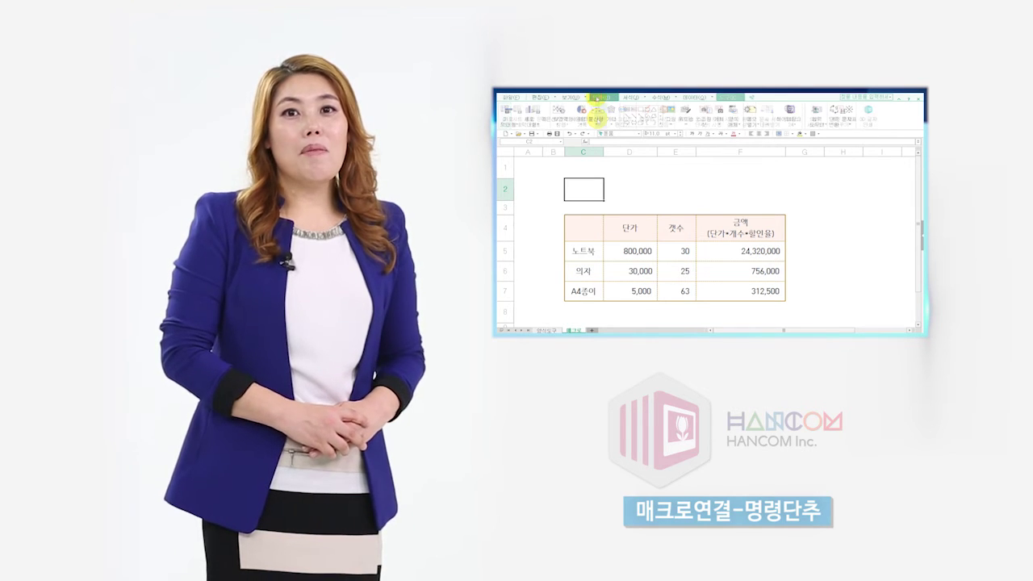
Draw a command button form control above the table across columns C and D, and assign the hidden macro to it.
click(601, 97)
click(731, 125)
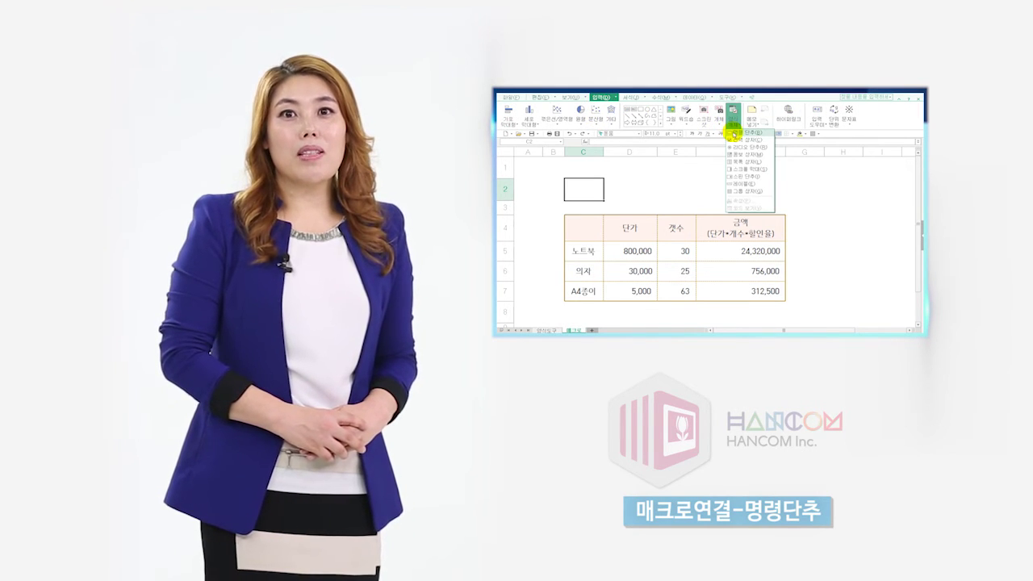
click(735, 132)
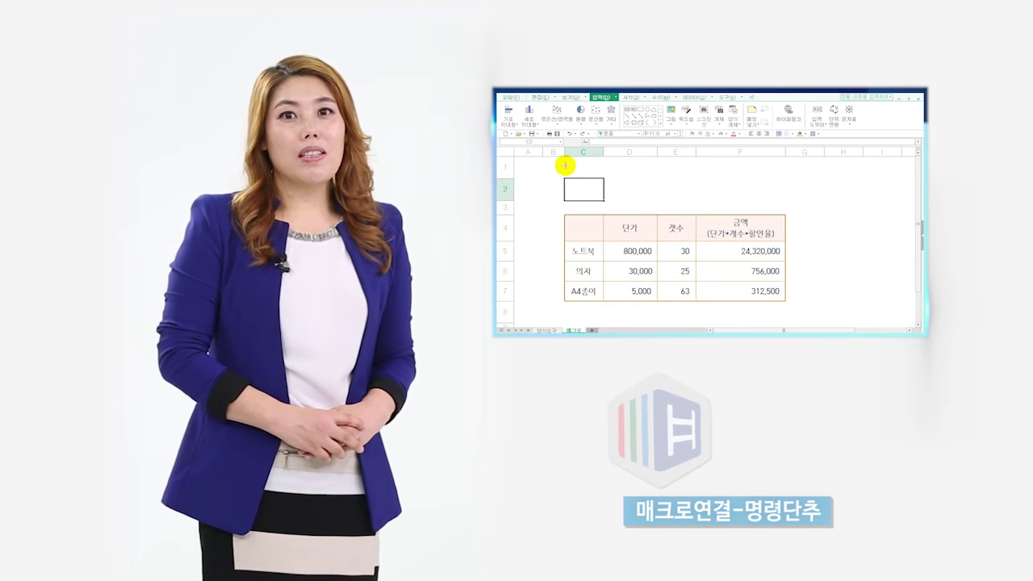
drag(573, 171, 621, 187)
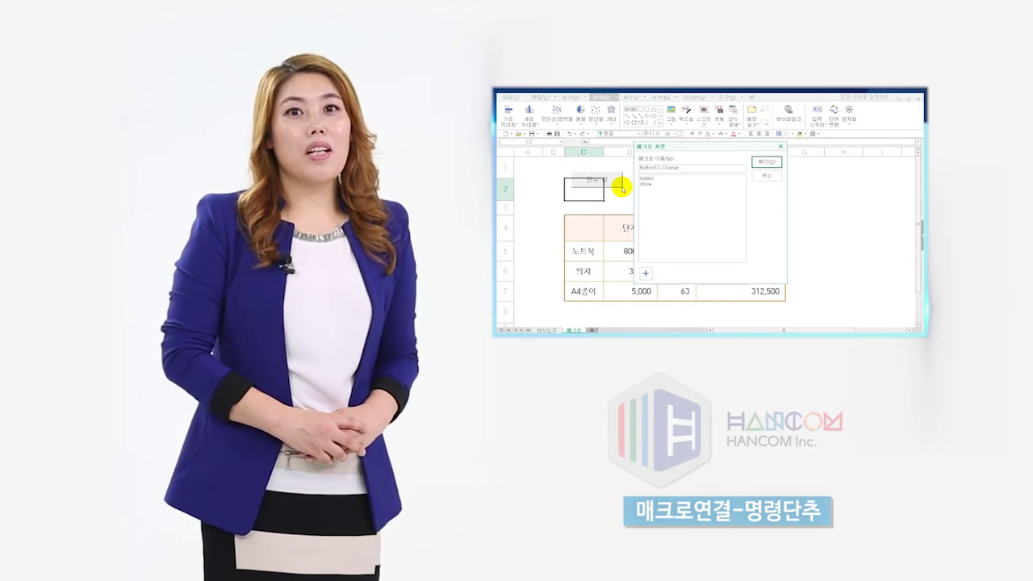
click(650, 178)
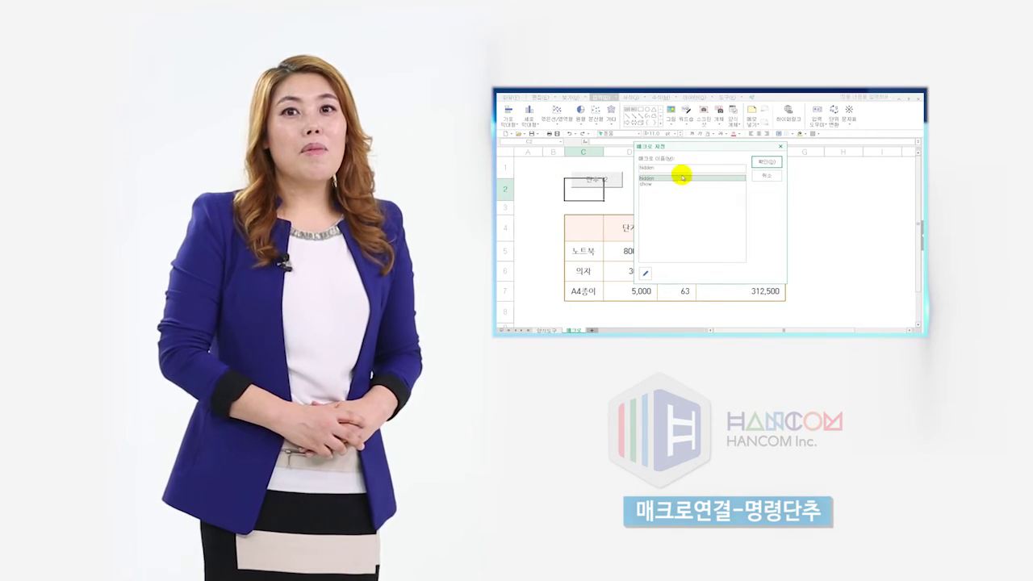
click(760, 161)
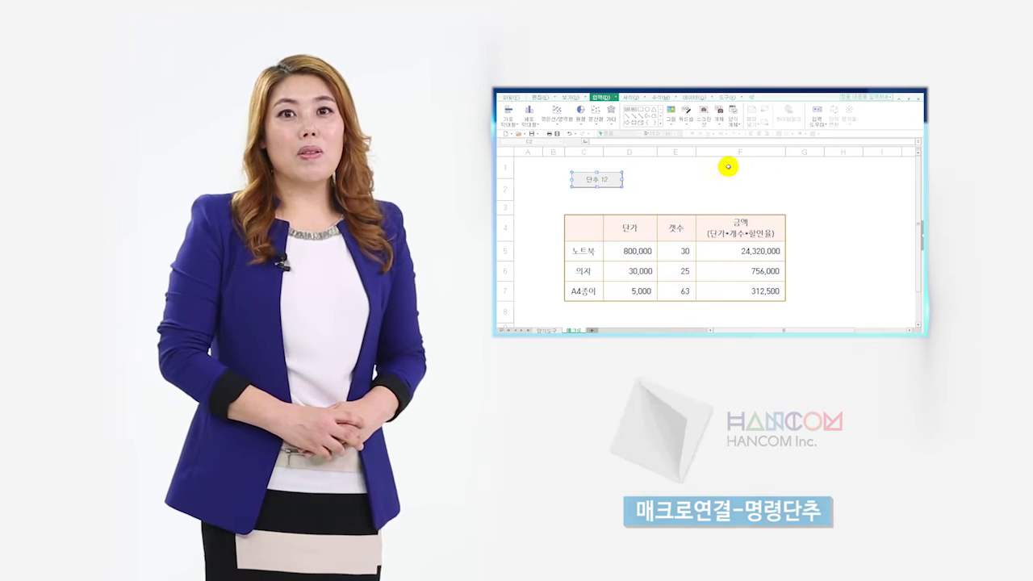
Change the new button's caption to 숨기기 in its object properties.
right_click(595, 178)
click(618, 187)
click(637, 114)
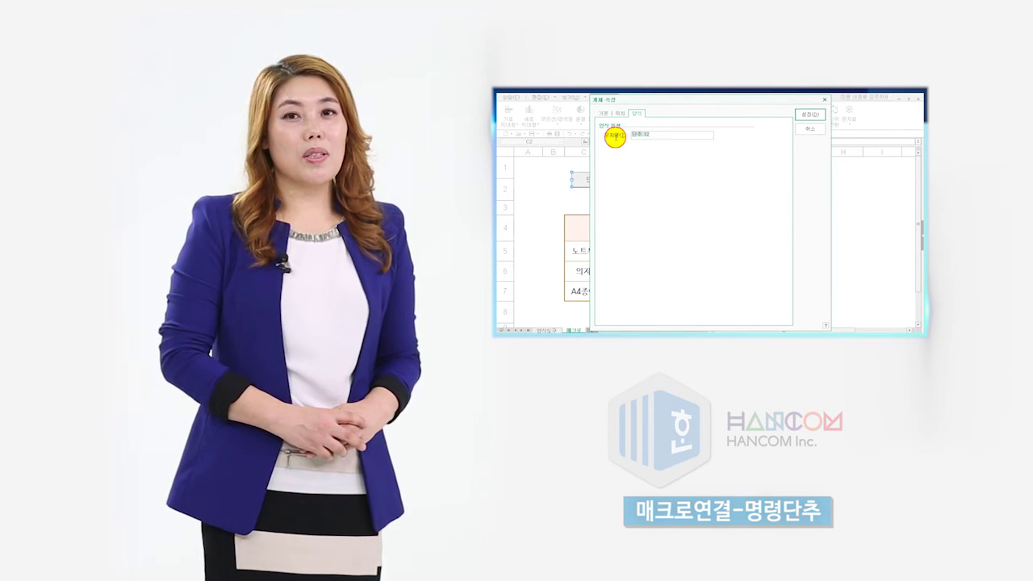
key(Return)
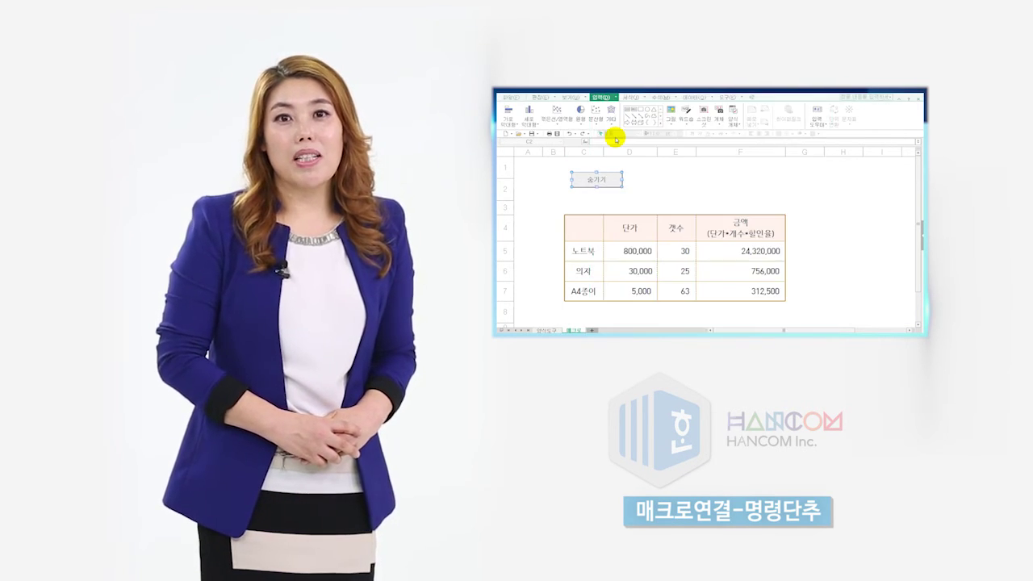
Draw a second command button directly below the 숨기기 button and assign the show macro to it.
click(731, 110)
click(738, 132)
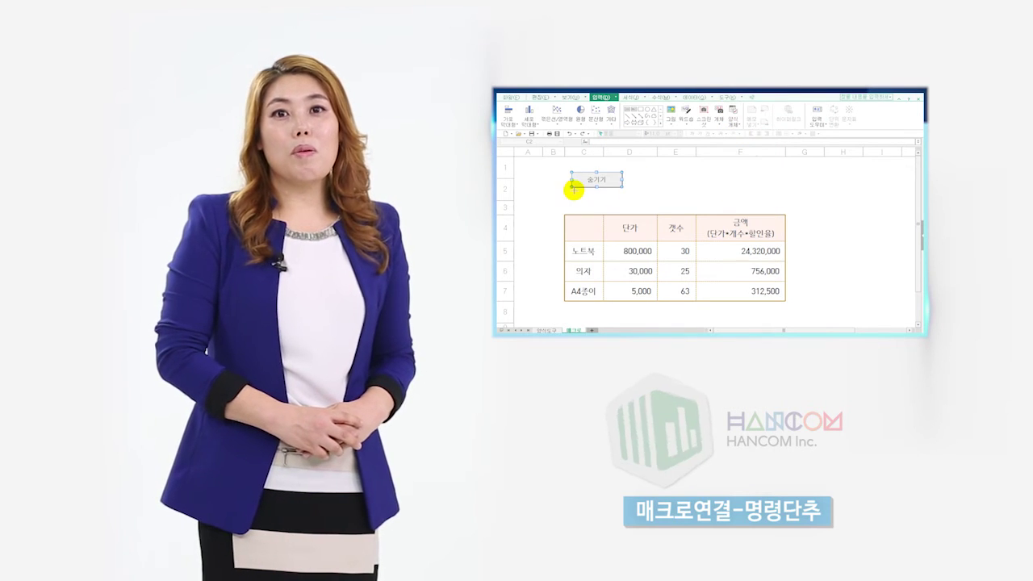
drag(569, 189, 622, 207)
click(645, 184)
click(765, 162)
Set the second button's caption to all and deselect the button.
right_click(616, 200)
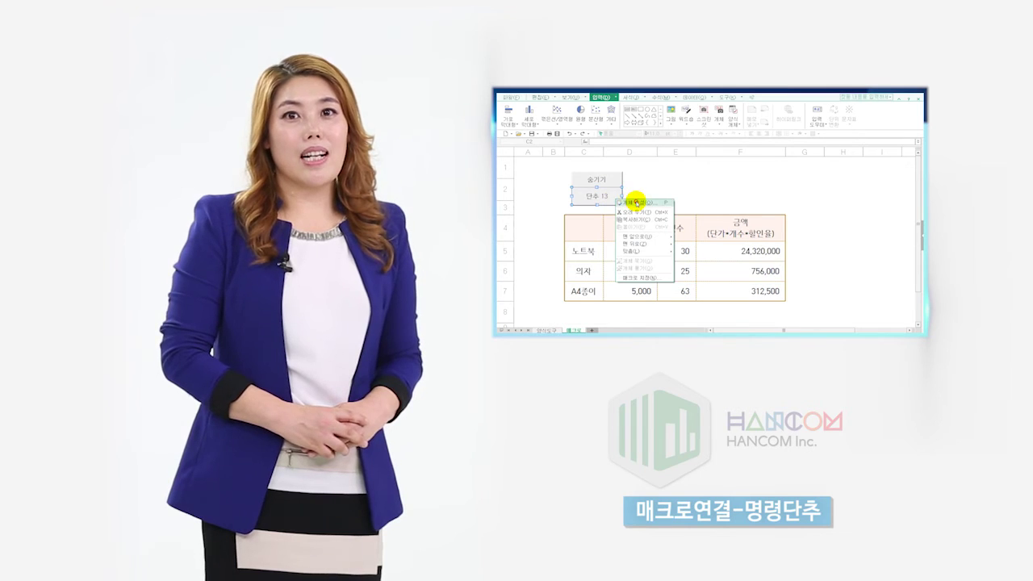
click(650, 202)
text(all)
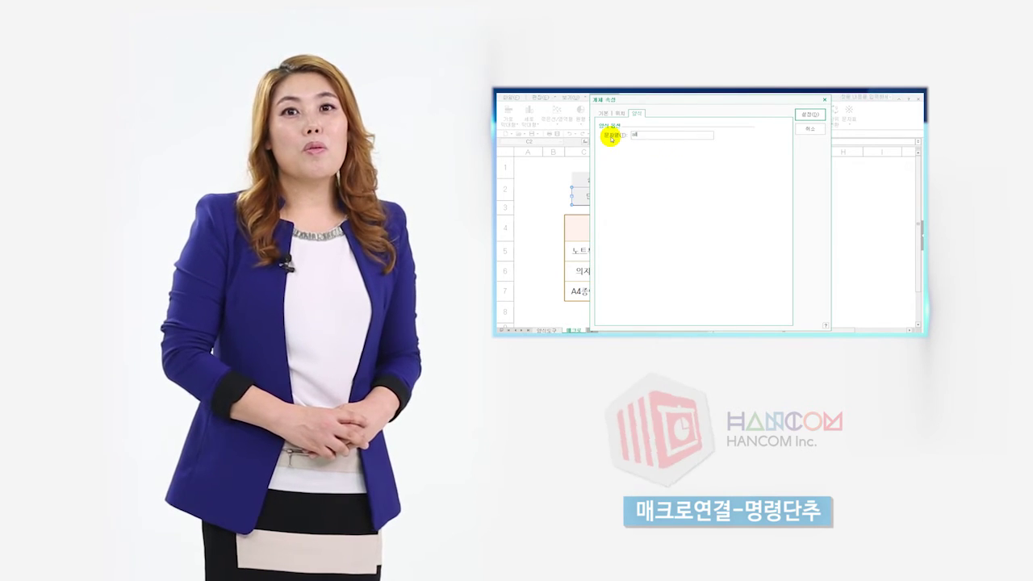
key(Return)
click(643, 195)
Run the 숨기기 and all buttons to test hiding and showing columns D and E.
click(602, 182)
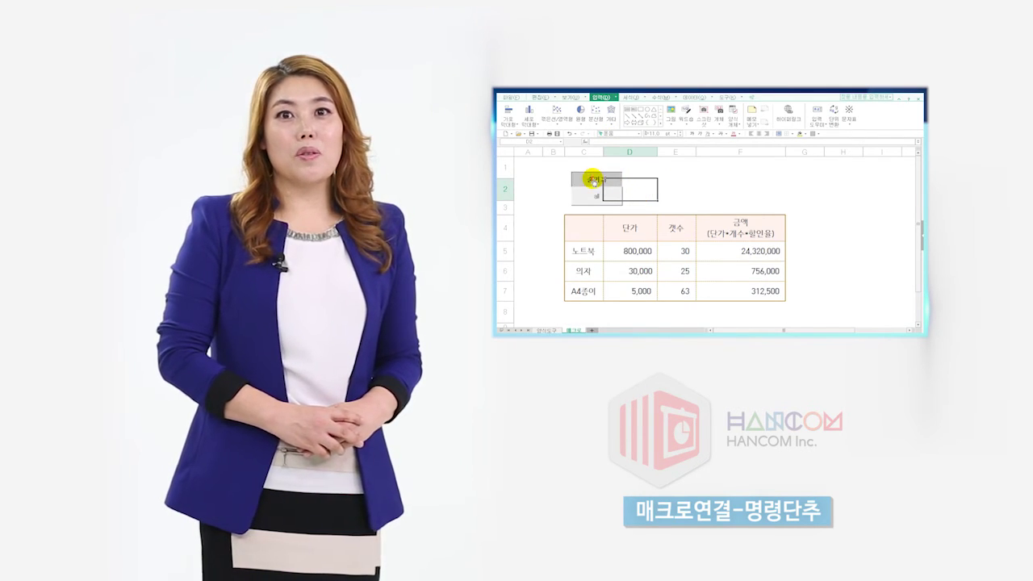
click(593, 195)
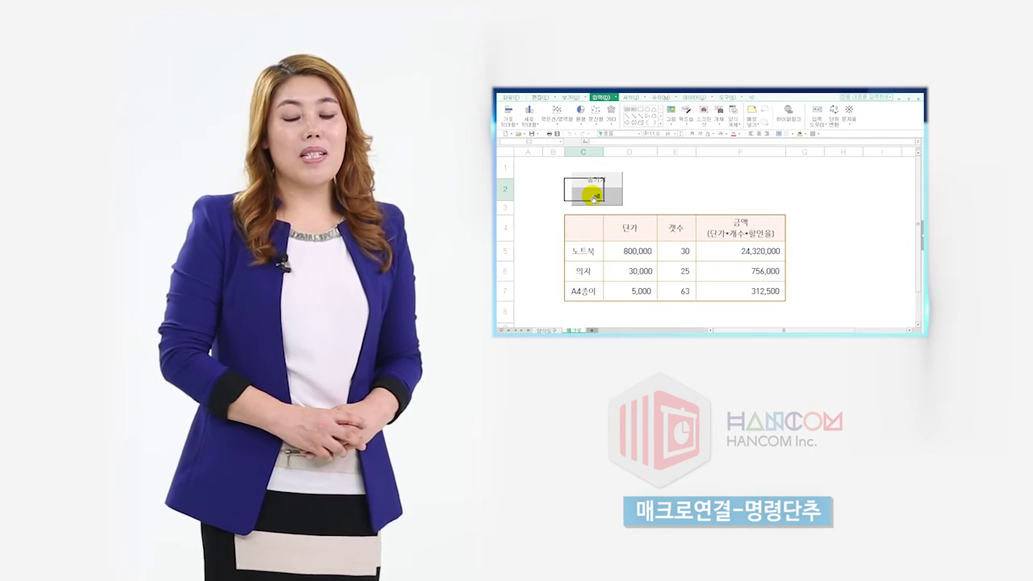
click(605, 181)
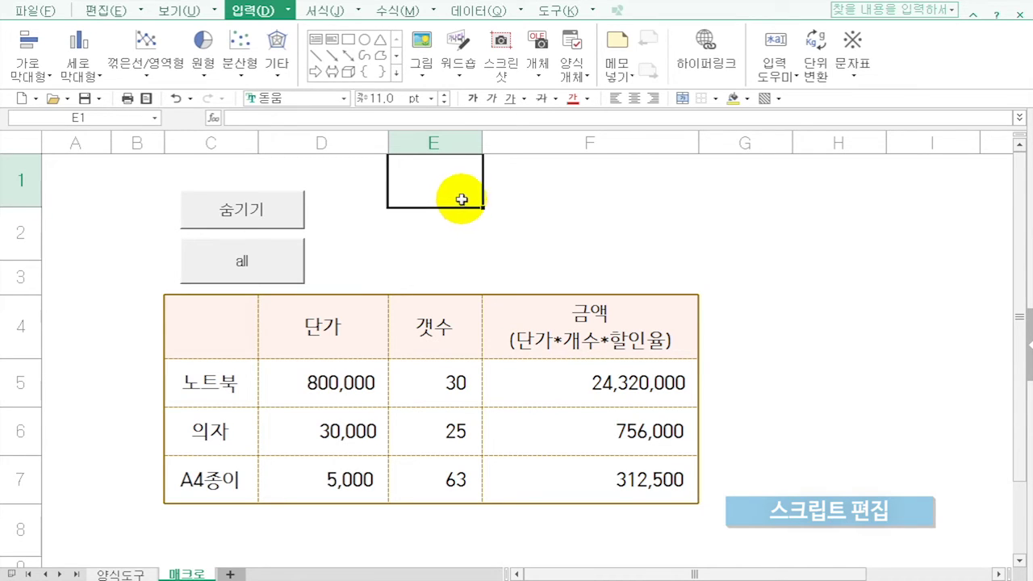
Open the hidden macro assigned to the 숨기기 button in the script editor, with its code window maximized beside the buttons.
right_click(297, 220)
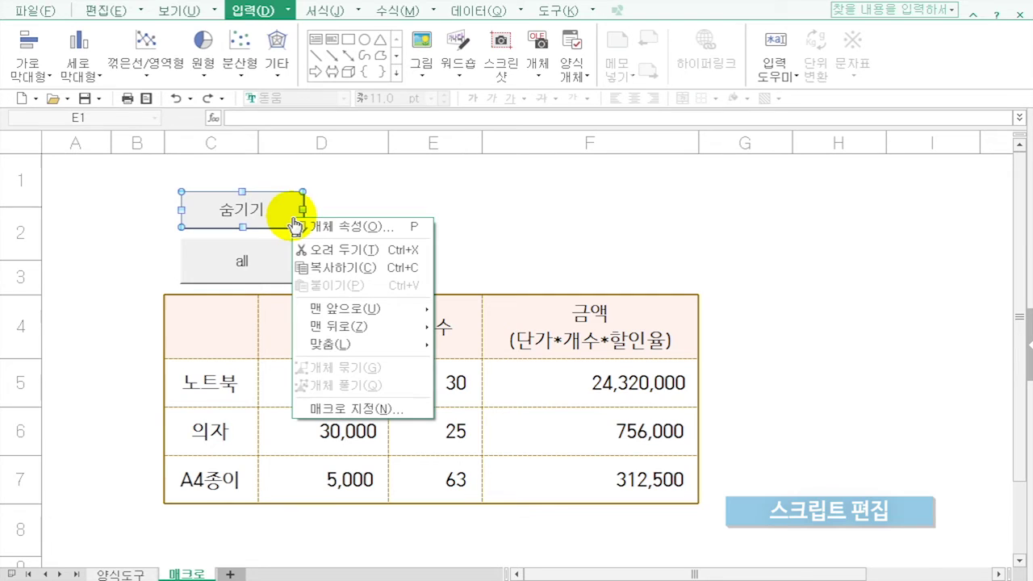
click(381, 409)
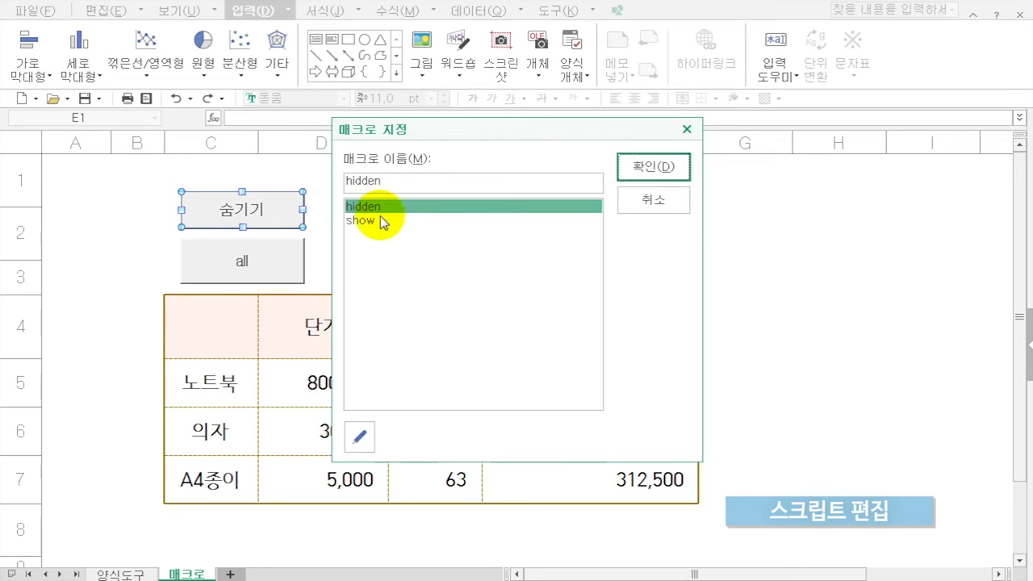
click(360, 438)
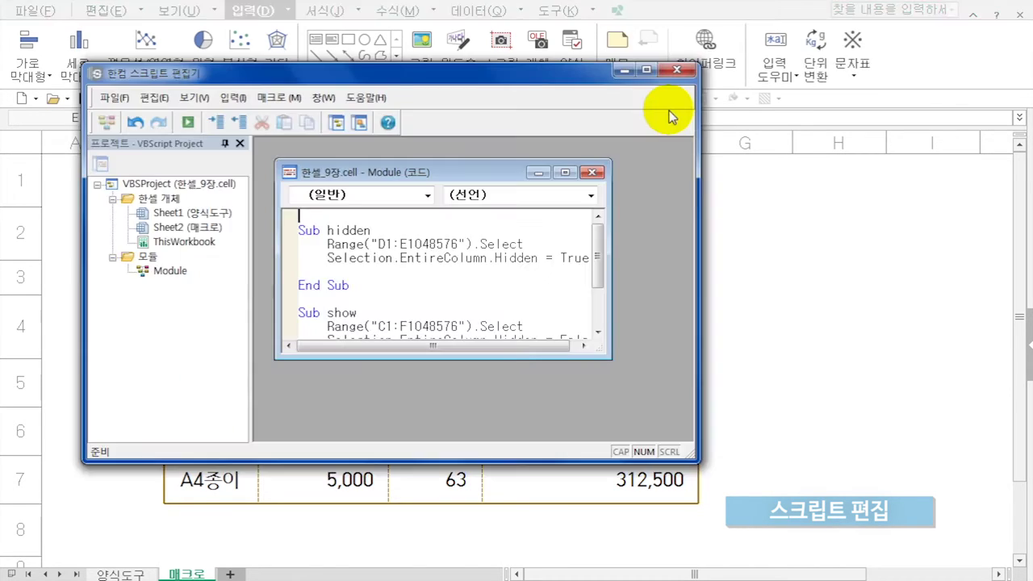
click(567, 172)
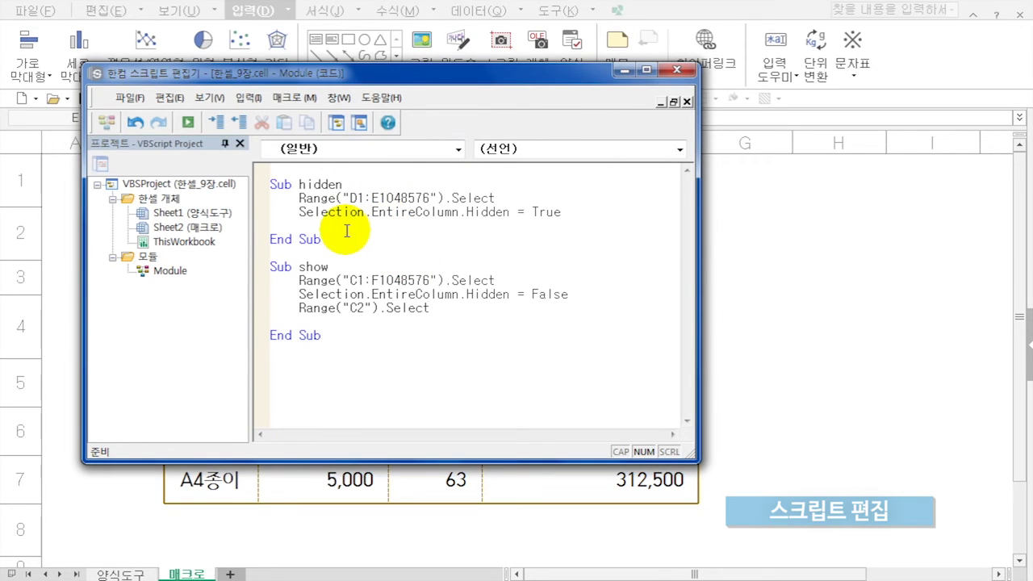
drag(417, 81, 687, 97)
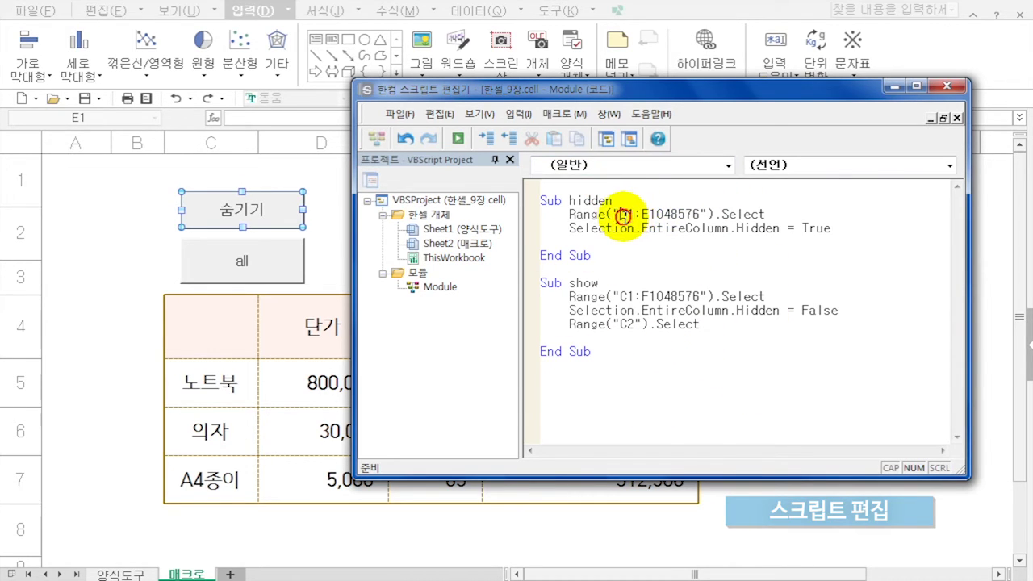
Examine the D1:E1048576 range reference in the hidden macro's code, and close the script editor.
drag(620, 215, 638, 215)
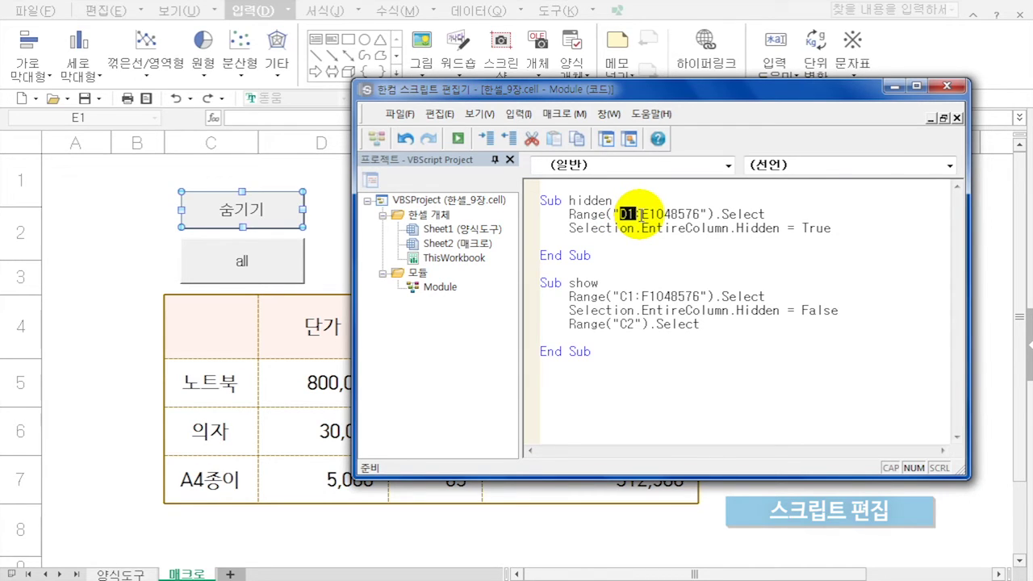
drag(642, 216, 643, 217)
click(945, 86)
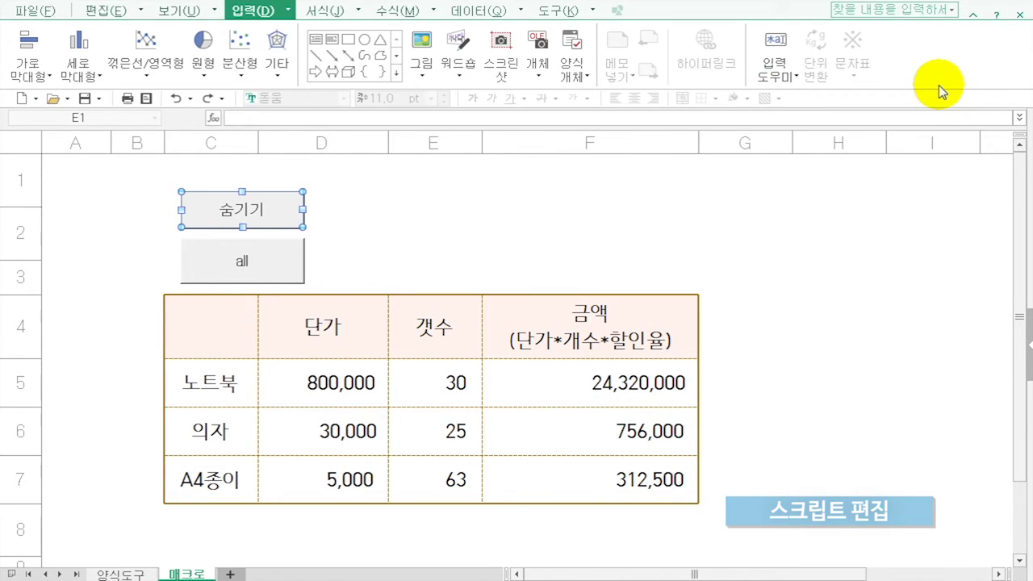
Reopen the script editor directly from the workbook and display the Module code maximized, clear of the sheet's buttons.
click(560, 11)
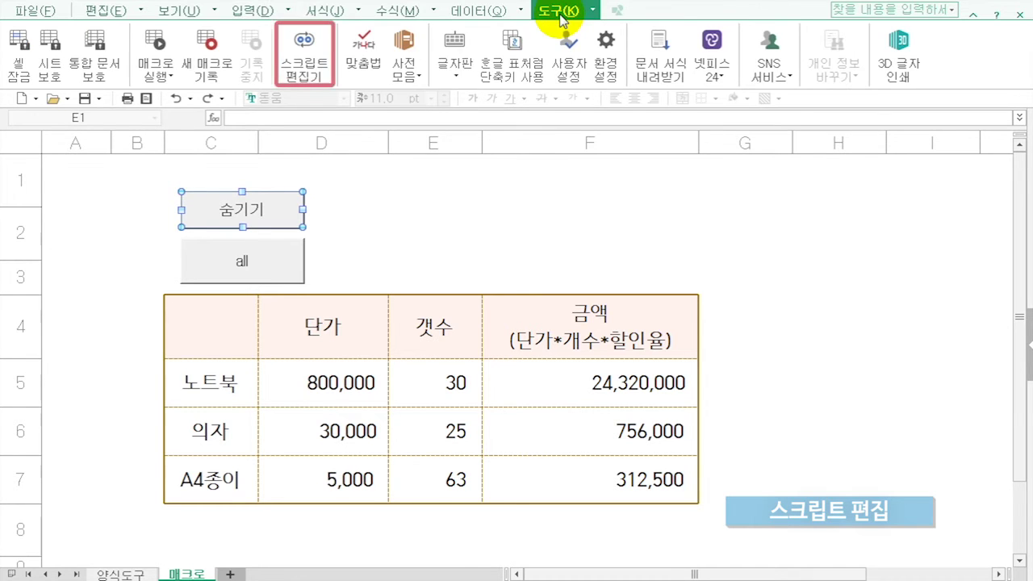
click(300, 61)
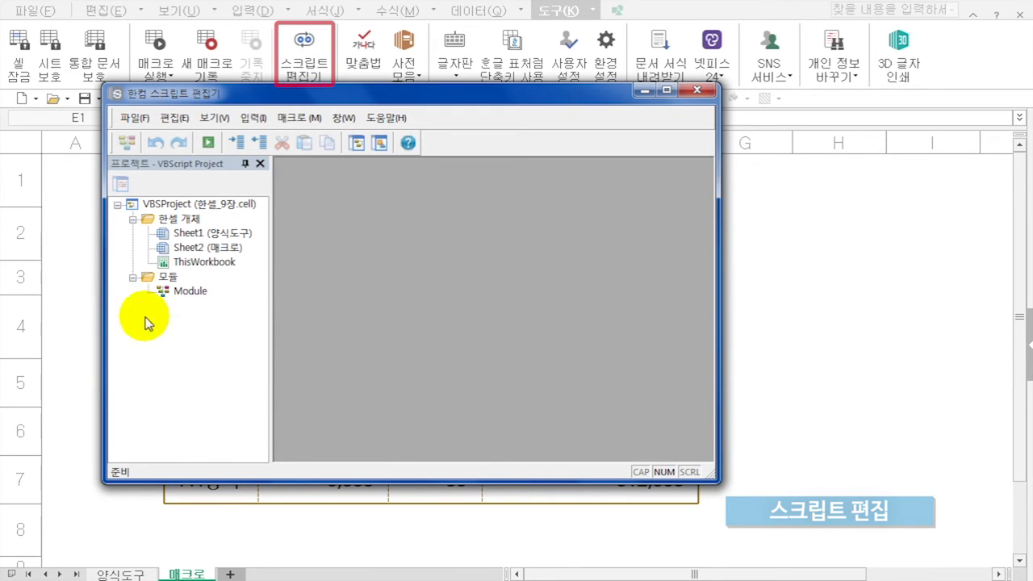
double_click(192, 292)
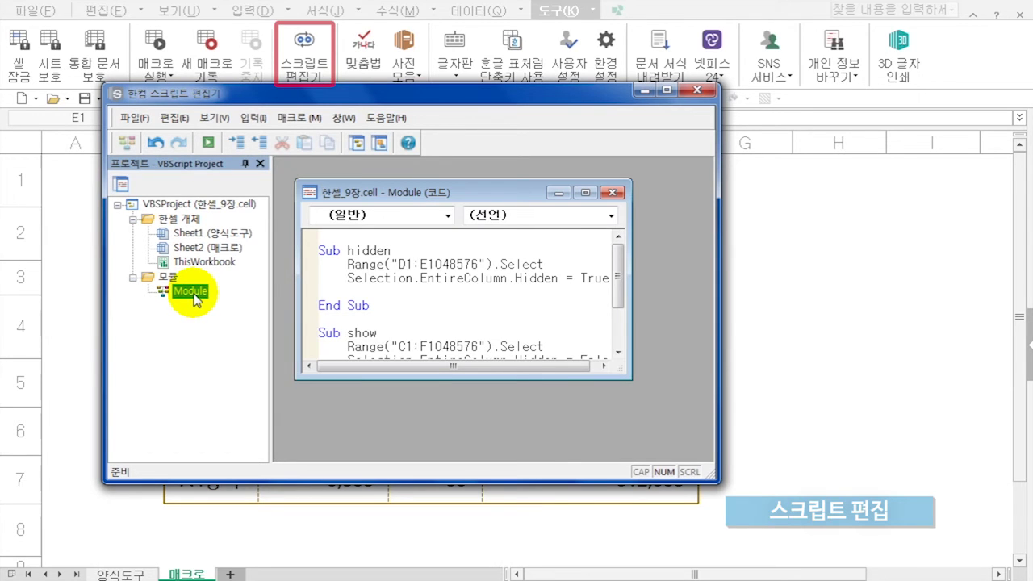
click(585, 192)
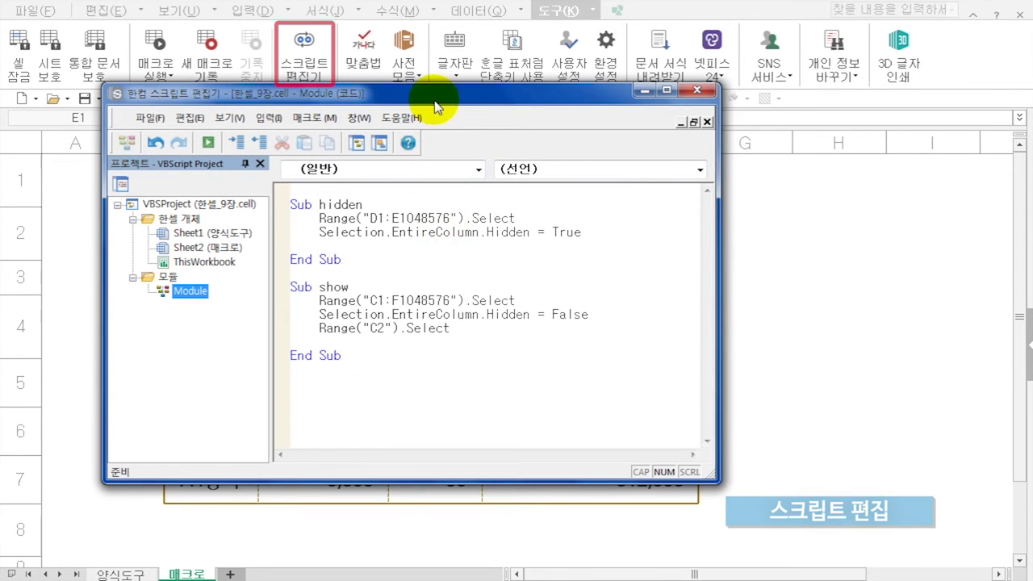
drag(435, 95, 712, 103)
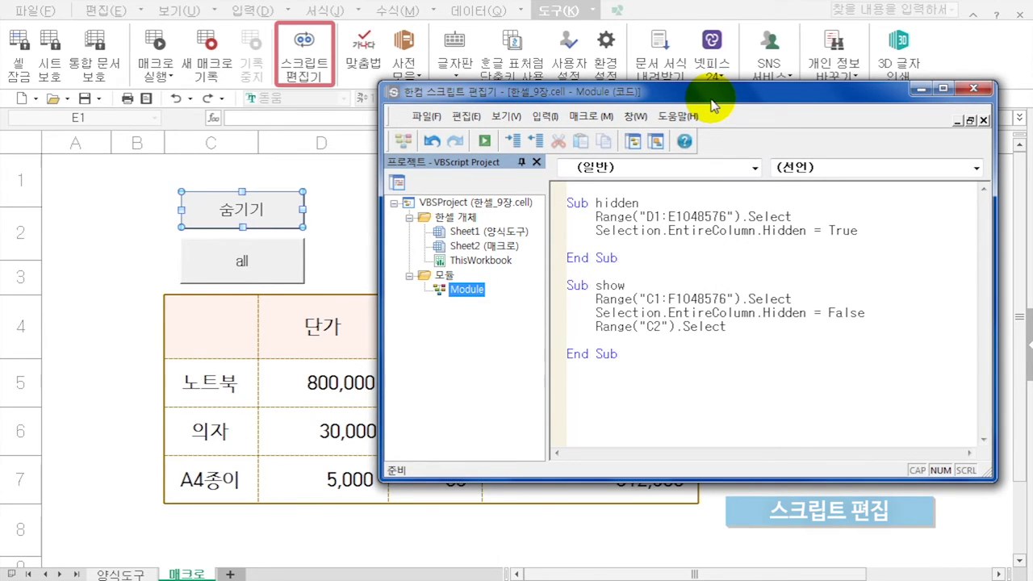
Examine the code blocks of the hidden and show macros in the Module code window.
click(543, 116)
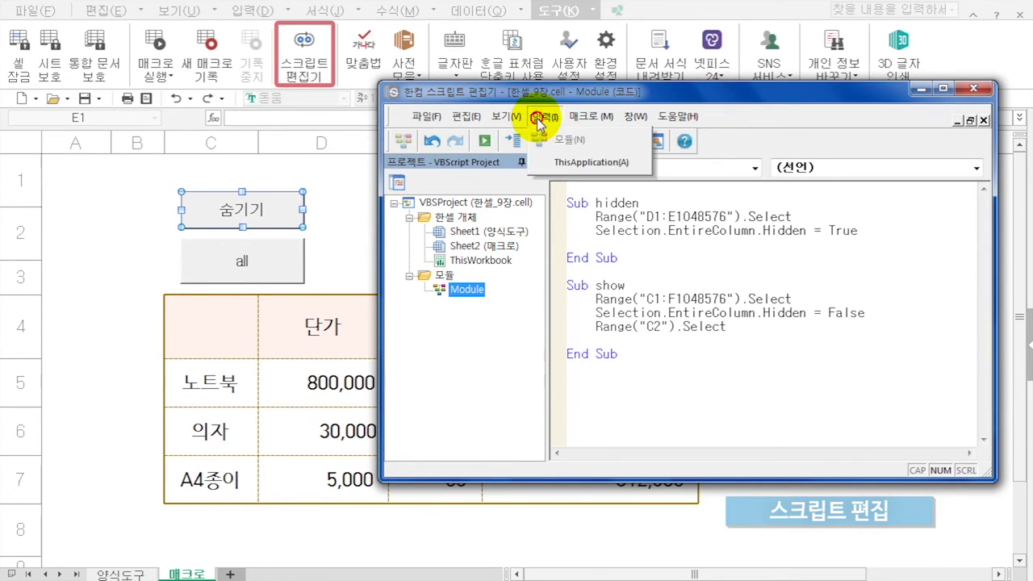
click(650, 287)
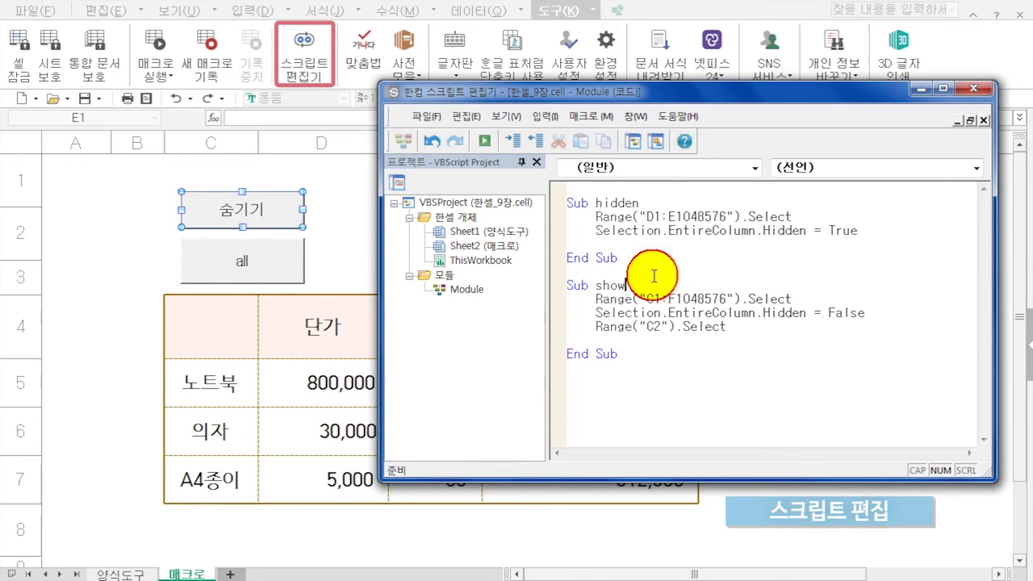
drag(628, 259, 564, 202)
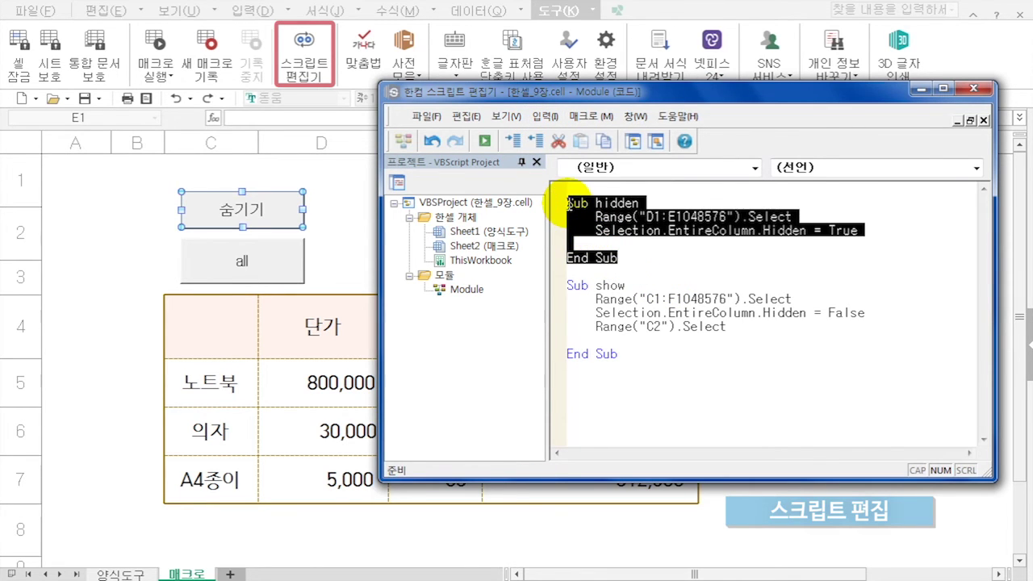
drag(567, 287, 638, 365)
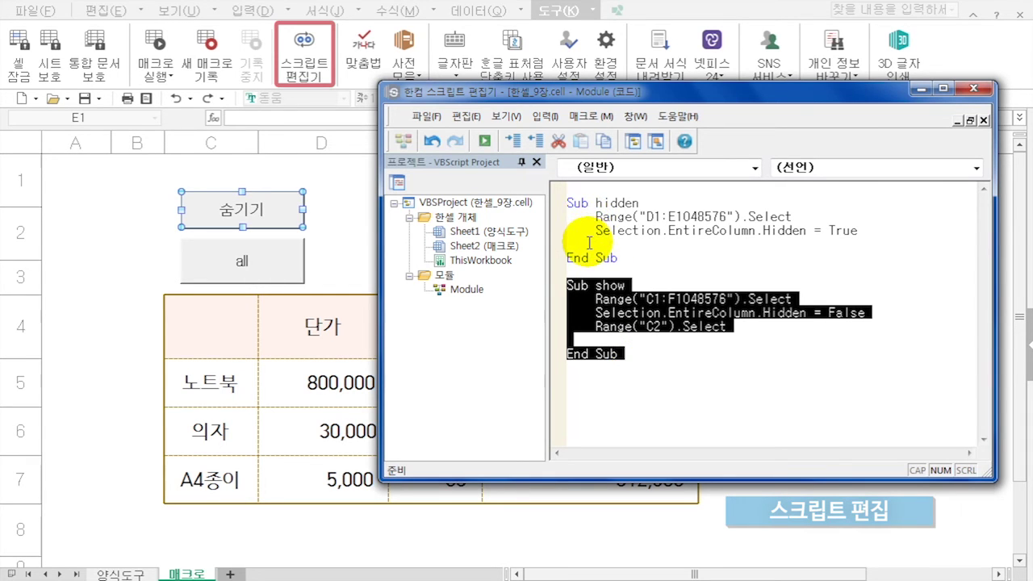
Add the line MsgBox "숨기기 실행합니다" directly below Sub hidden, before the range selection.
click(653, 205)
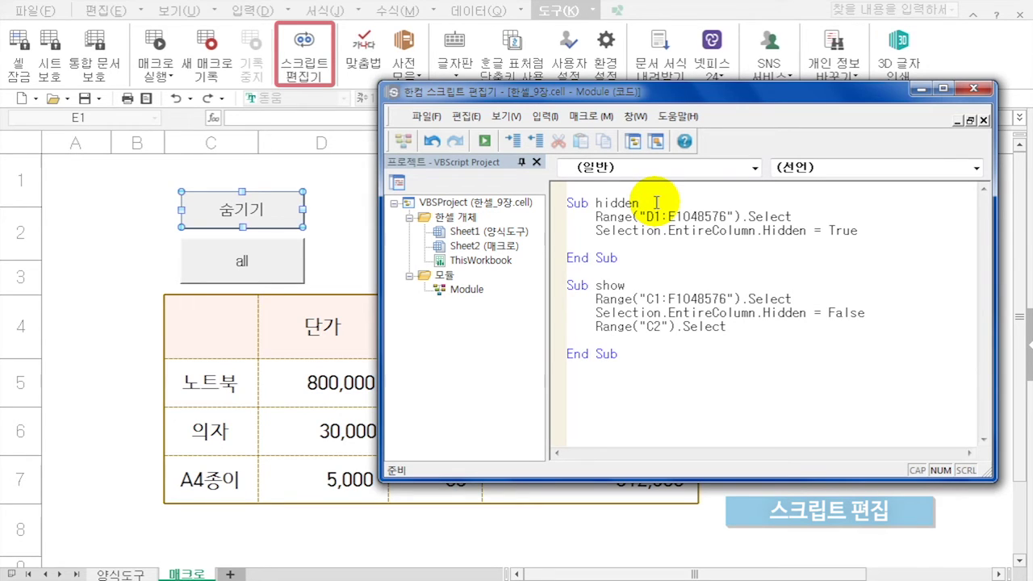
key(Return)
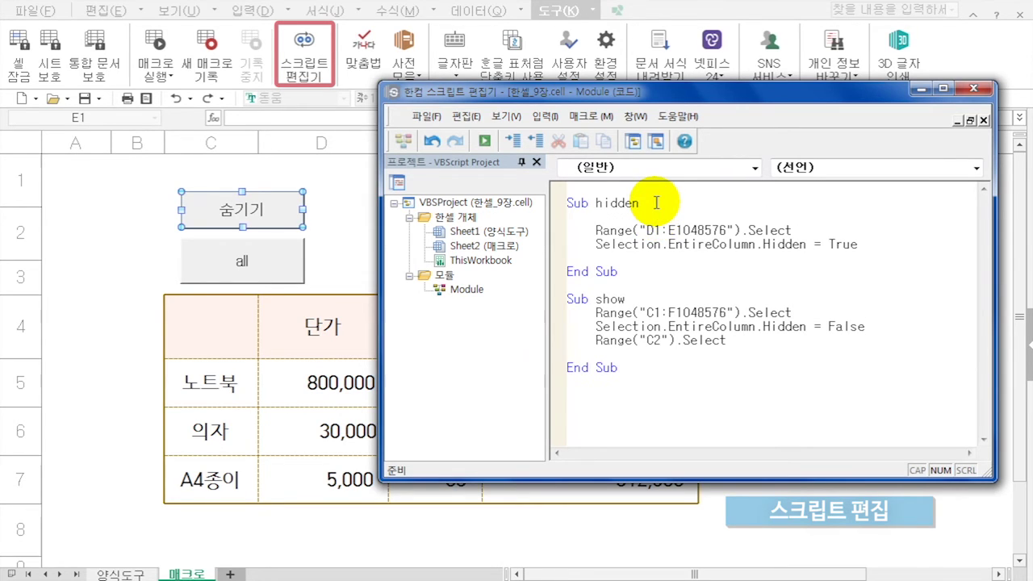
text(ms)
text(gbox)
text(")
text(숨기기)
text( 실행합닏)
text(다")
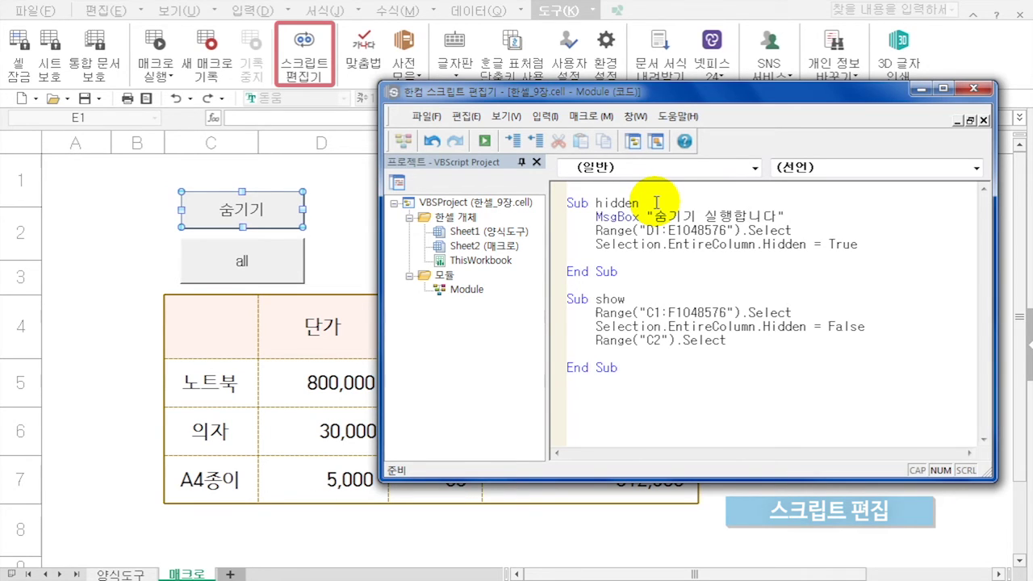
Add the line MsgBox "숨기기를 취소하였습니다" below Sub show, before the range selection, and close the script editor.
click(668, 303)
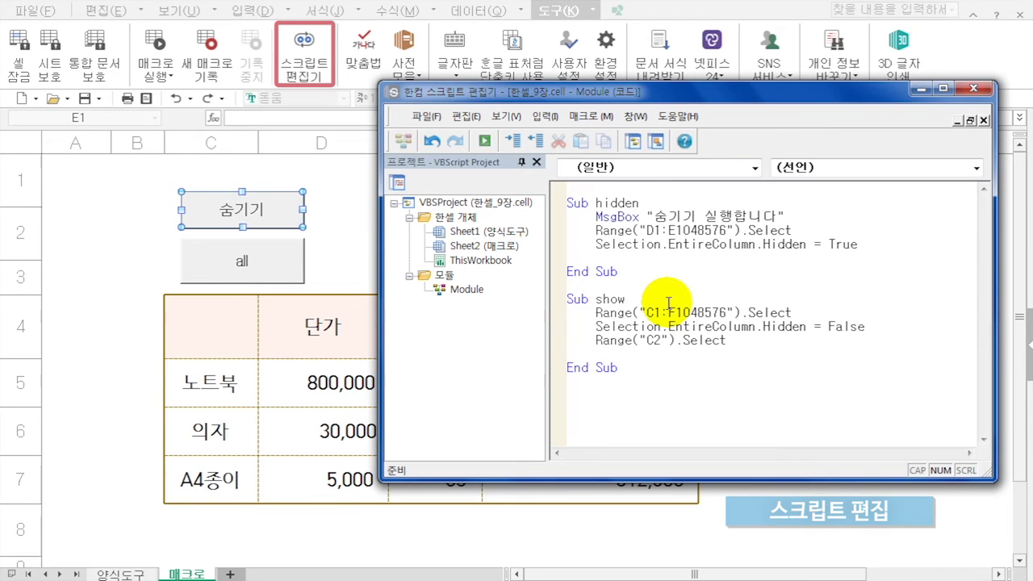
key(Return)
key(Return)
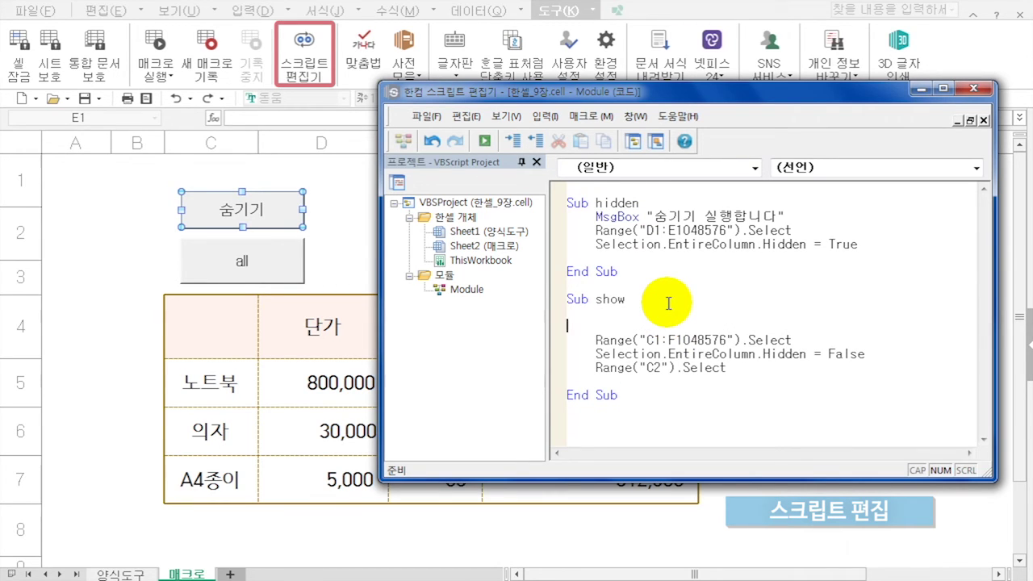
text(msgbox "숨기기를 취소하였습니다")
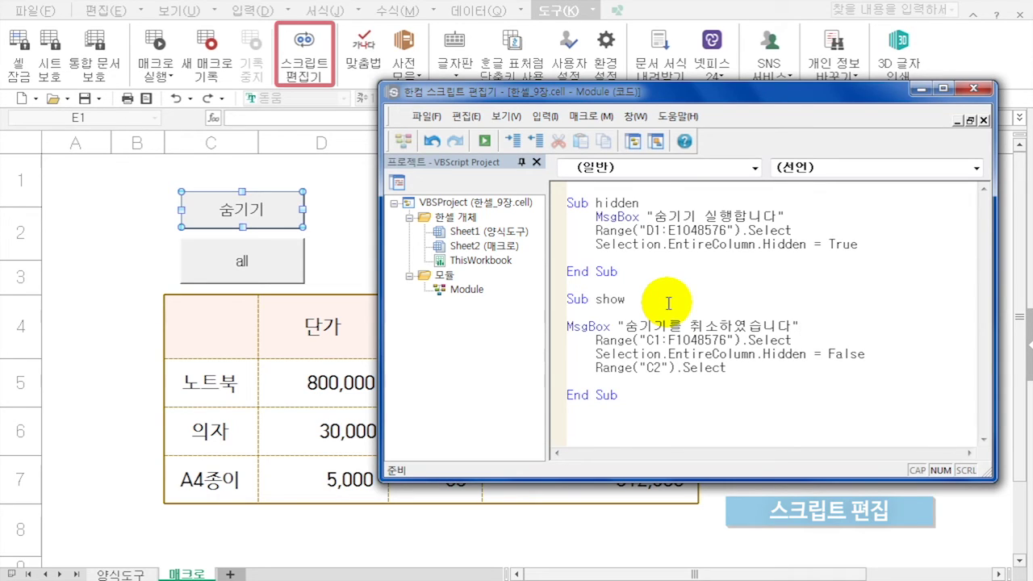
click(973, 88)
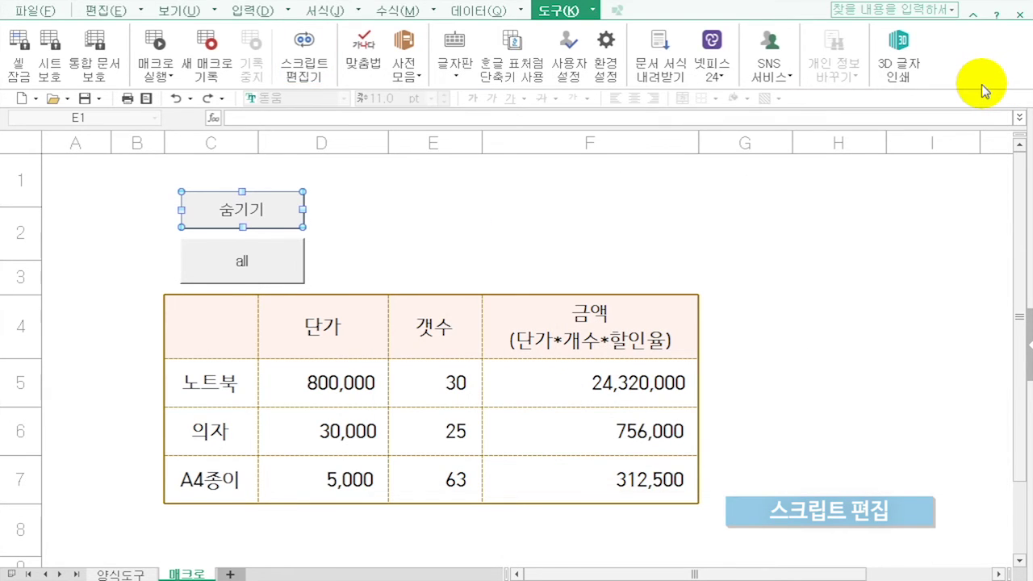
Test the edited macros by running the 숨기기 and all buttons and accepting each one's message box.
click(867, 236)
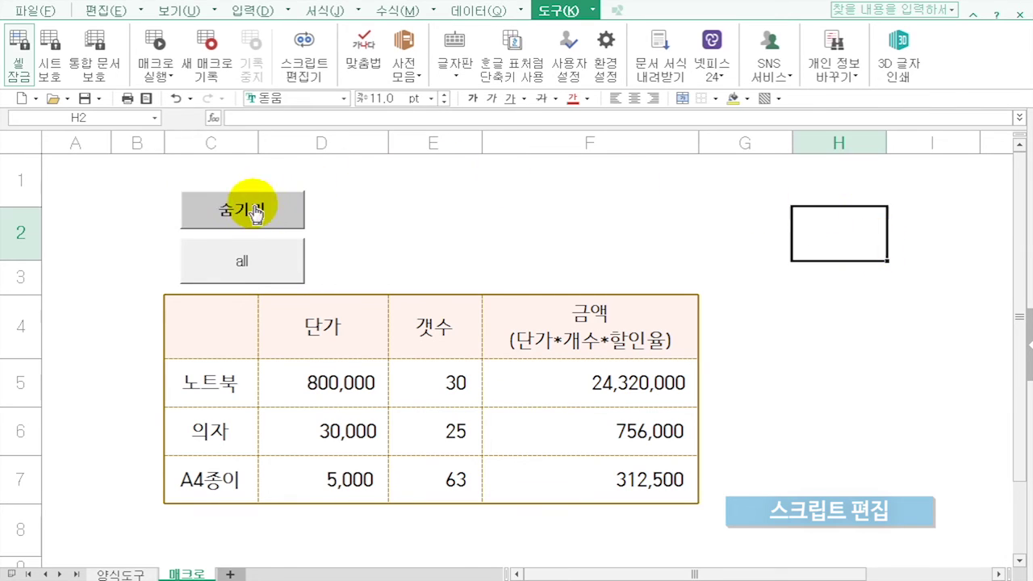
click(240, 226)
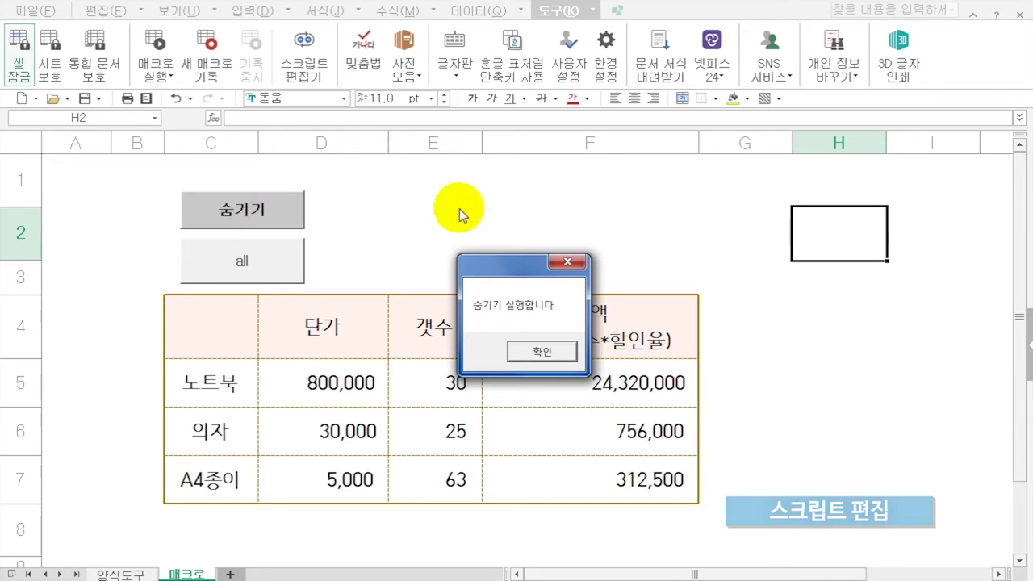
click(557, 358)
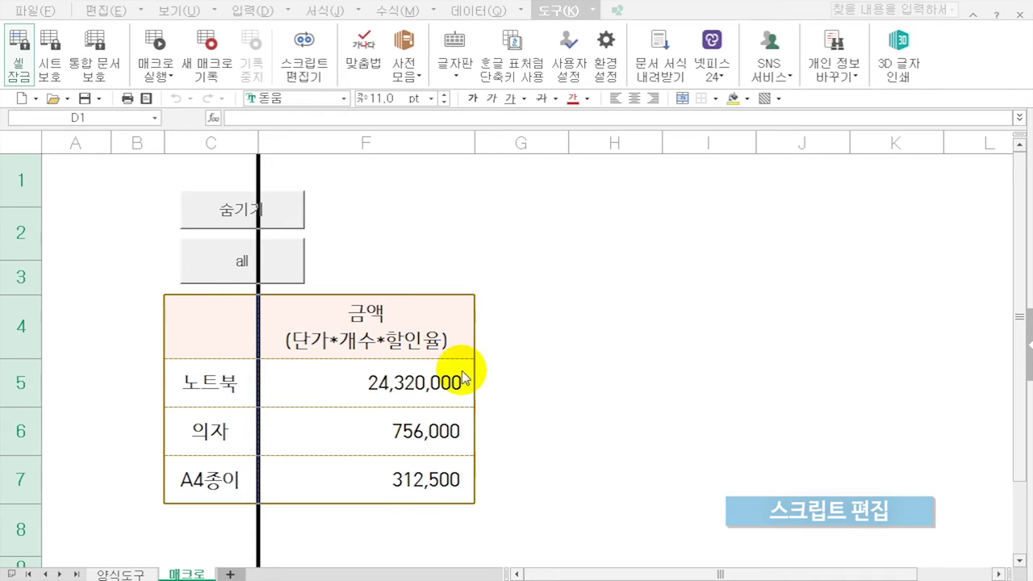
click(236, 263)
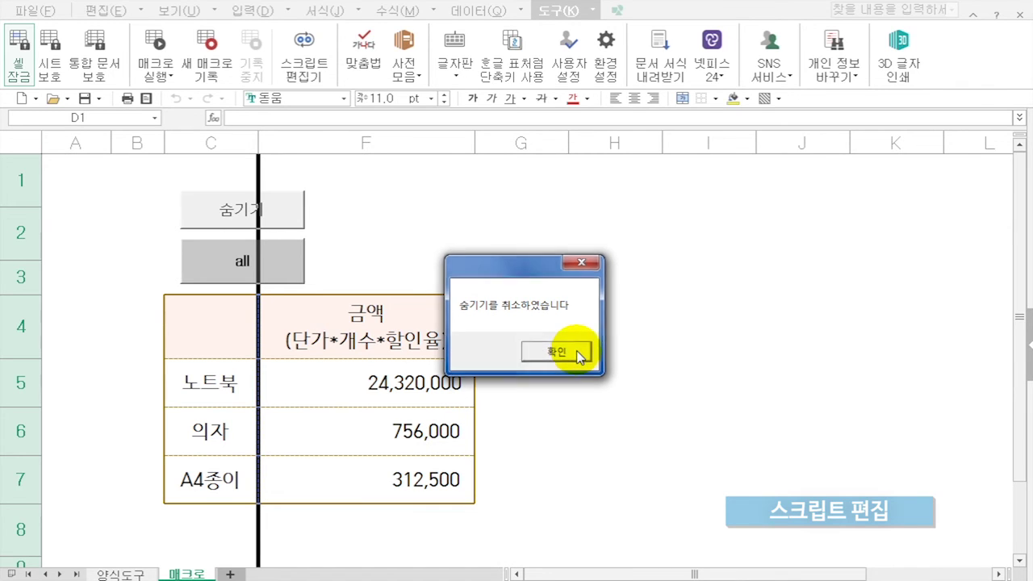
click(579, 353)
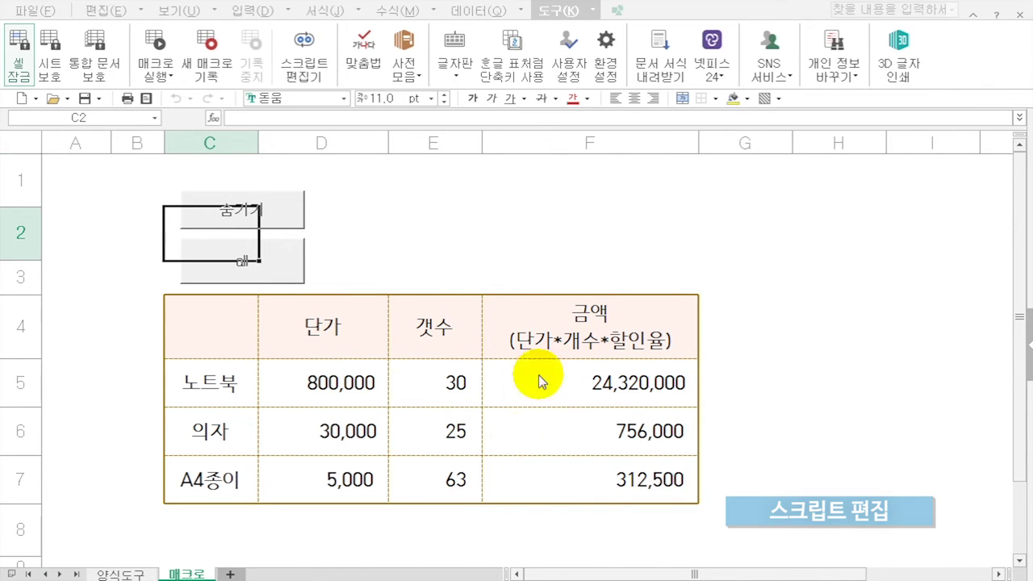
click(577, 265)
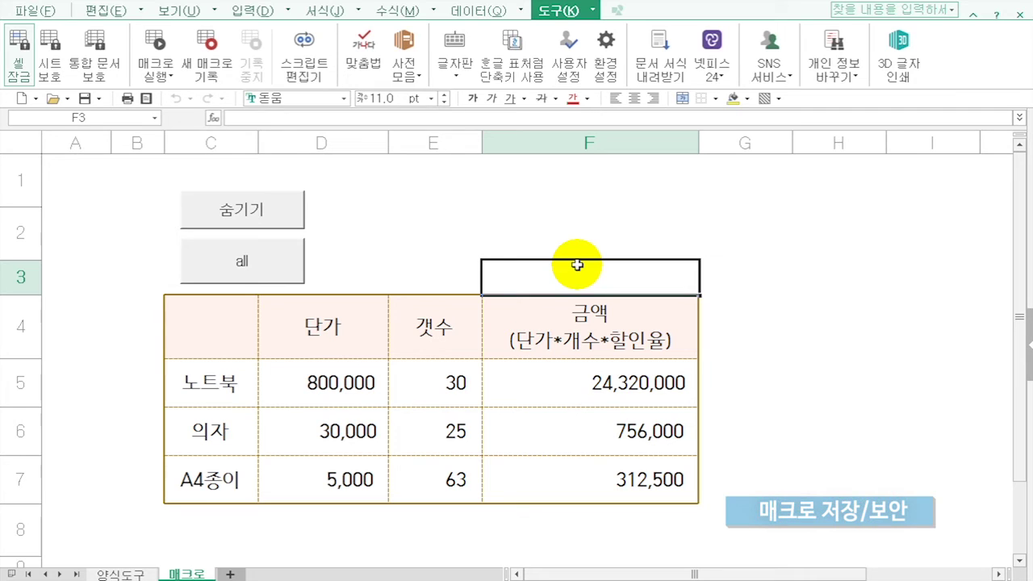
click(40, 11)
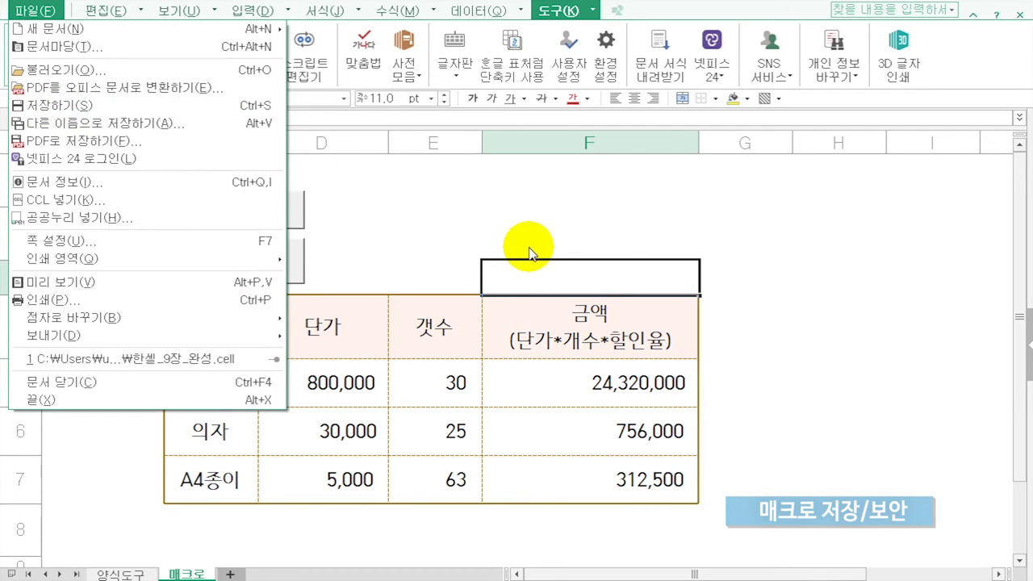
click(589, 315)
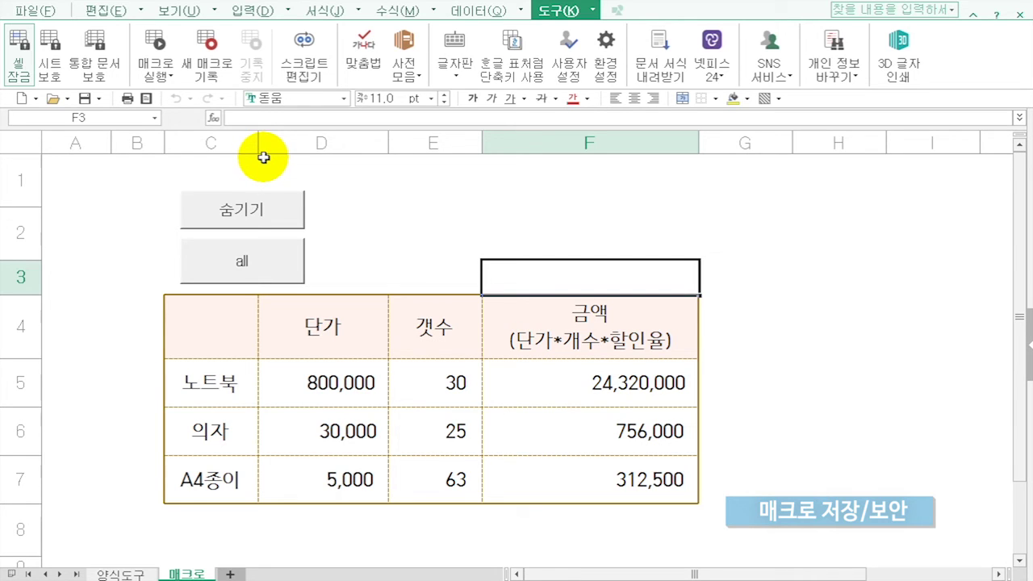
Set the macro security level to 보통 and apply the setting.
click(154, 79)
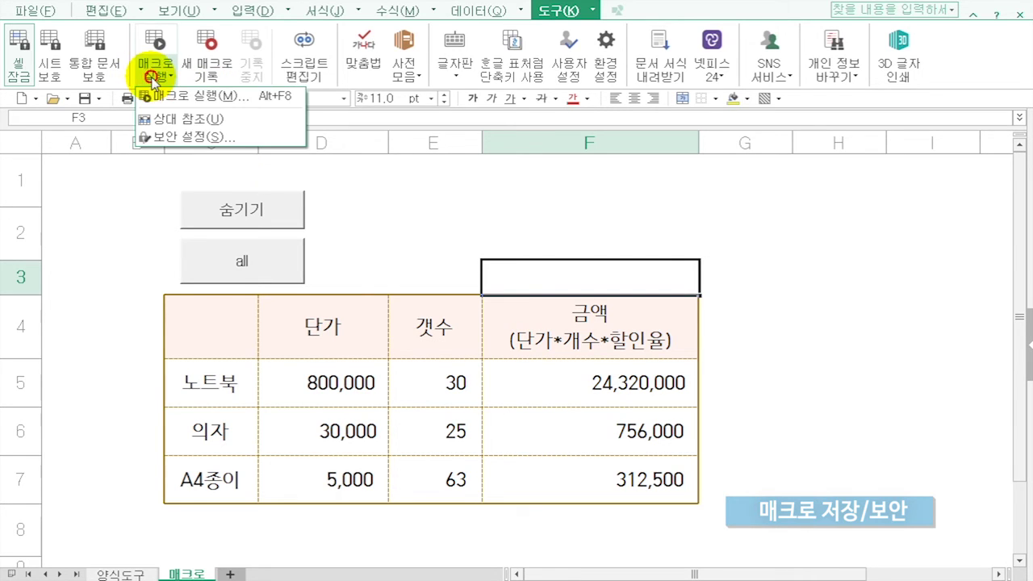
click(179, 139)
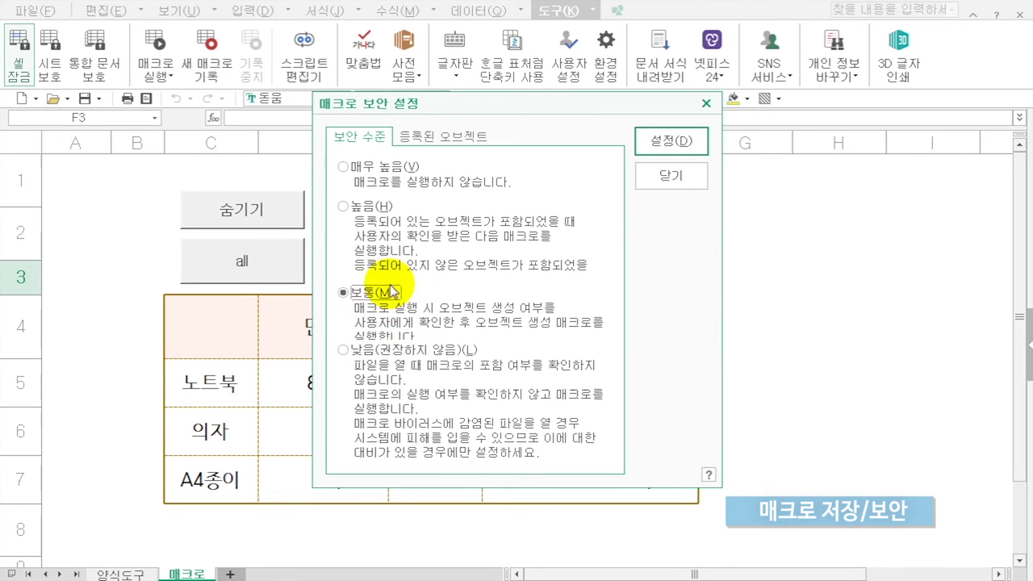
click(668, 139)
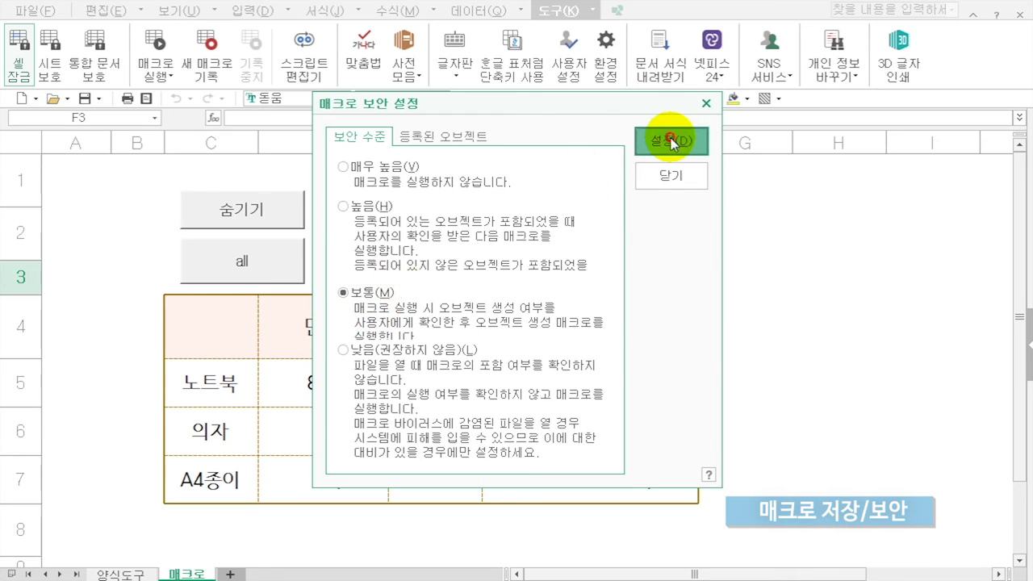
Save the workbook to 바탕 화면 as 한셀_9장.cell in the 한셀2014 통합 문서 (*.cell) format.
click(36, 12)
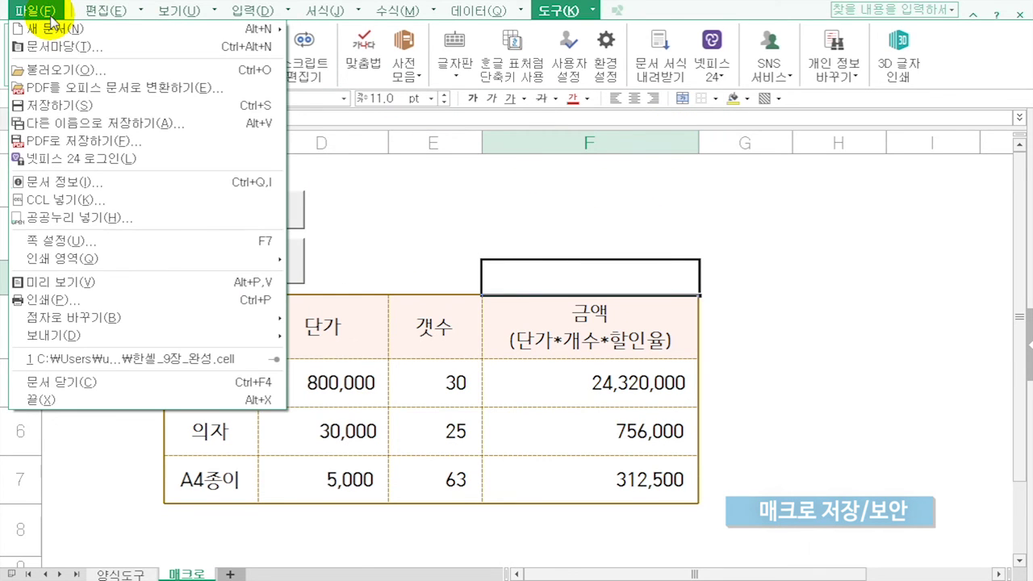
click(76, 122)
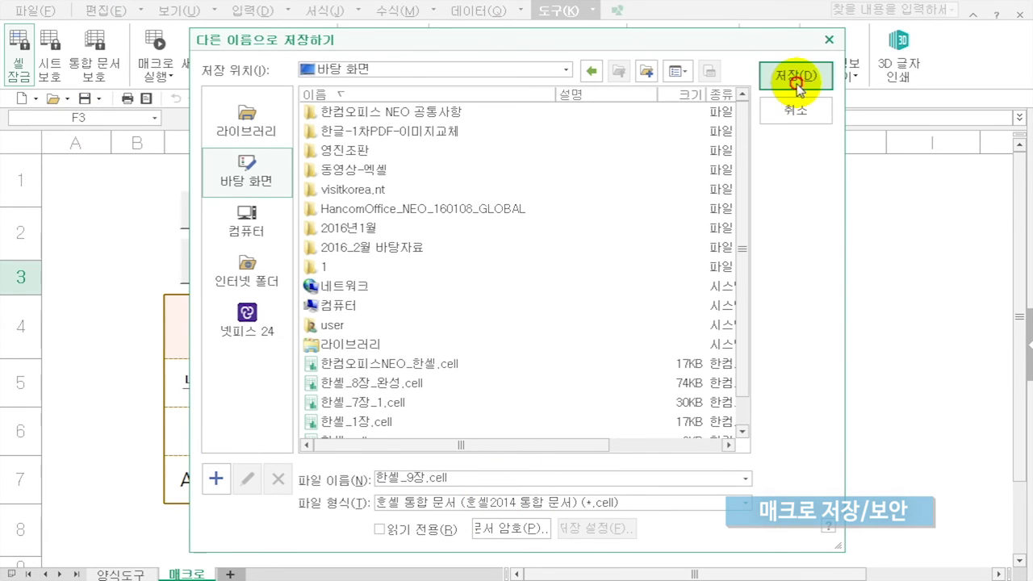
click(795, 75)
Reopen the recent document 한셀_9장.cell and allow its macros to run.
click(36, 11)
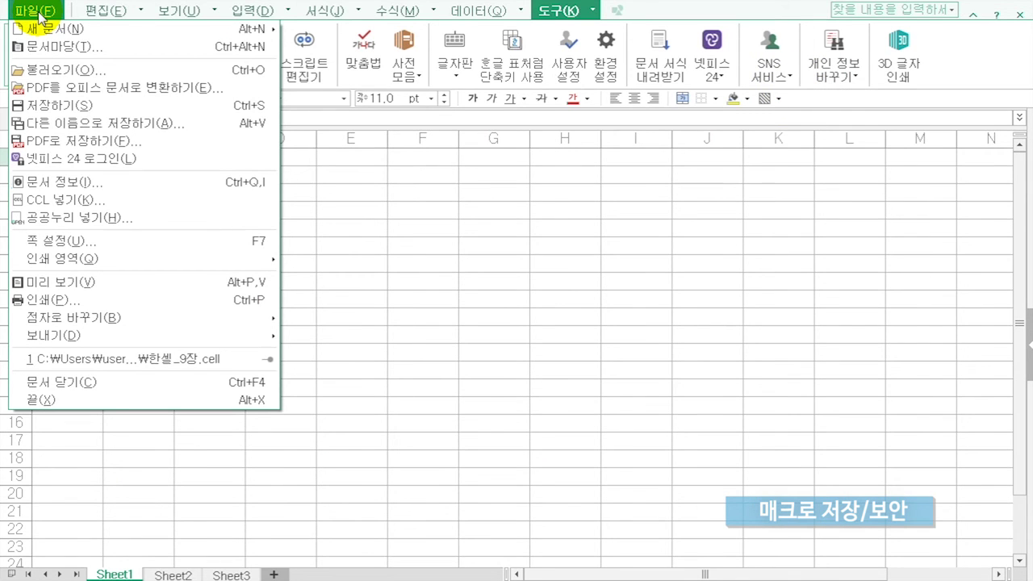
click(125, 361)
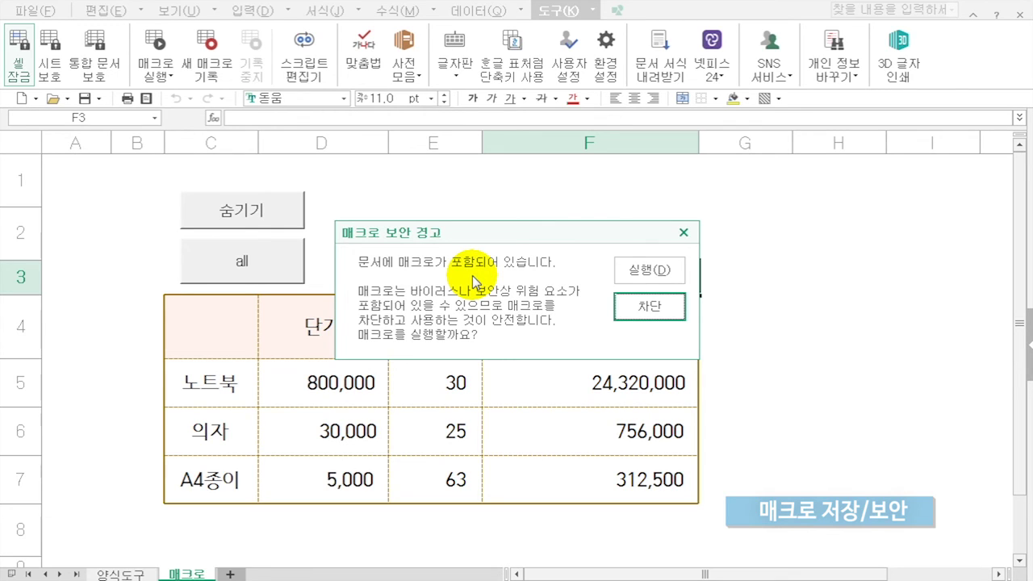
click(670, 270)
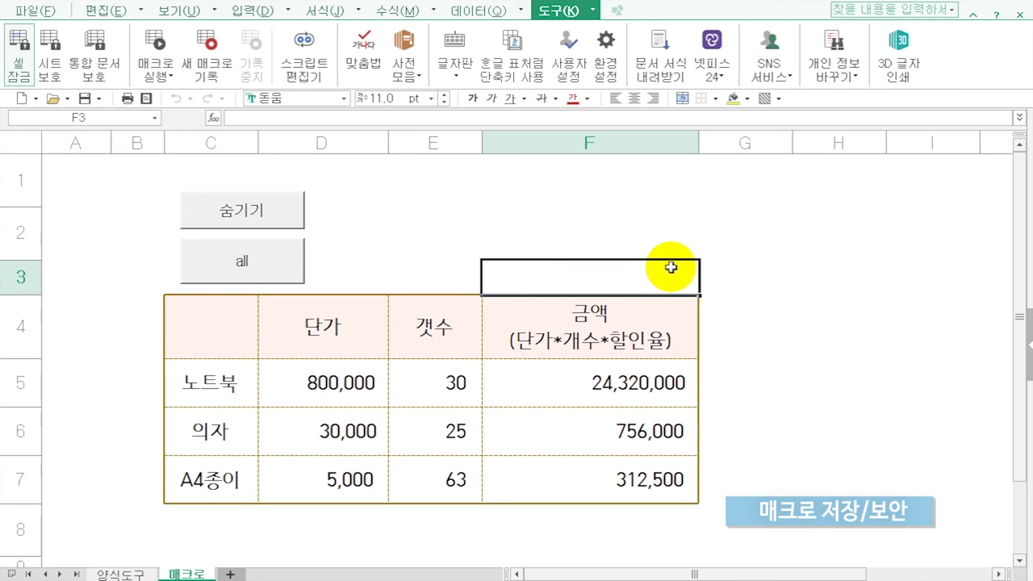
Open the file commands for the reopened workbook.
click(22, 13)
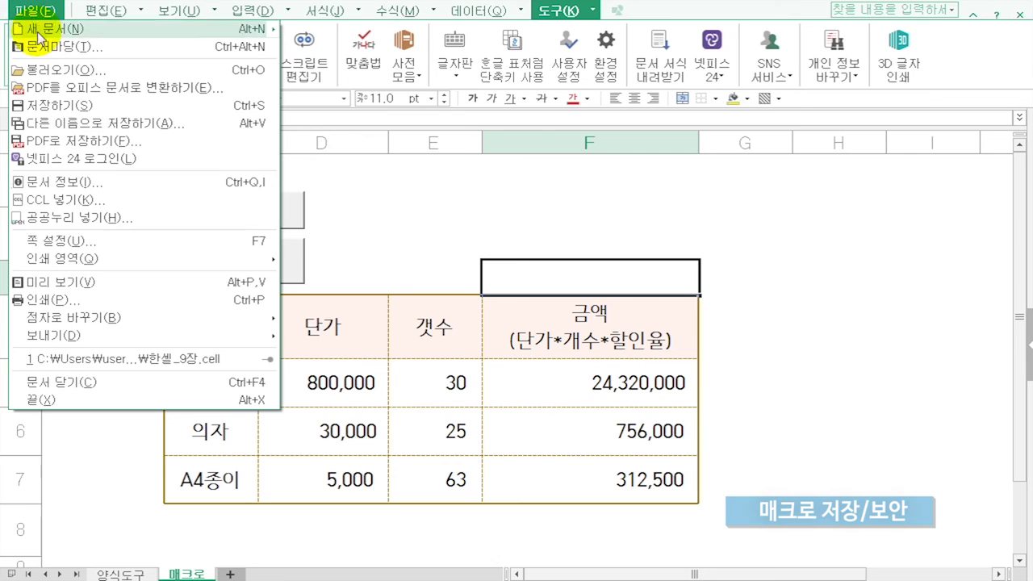